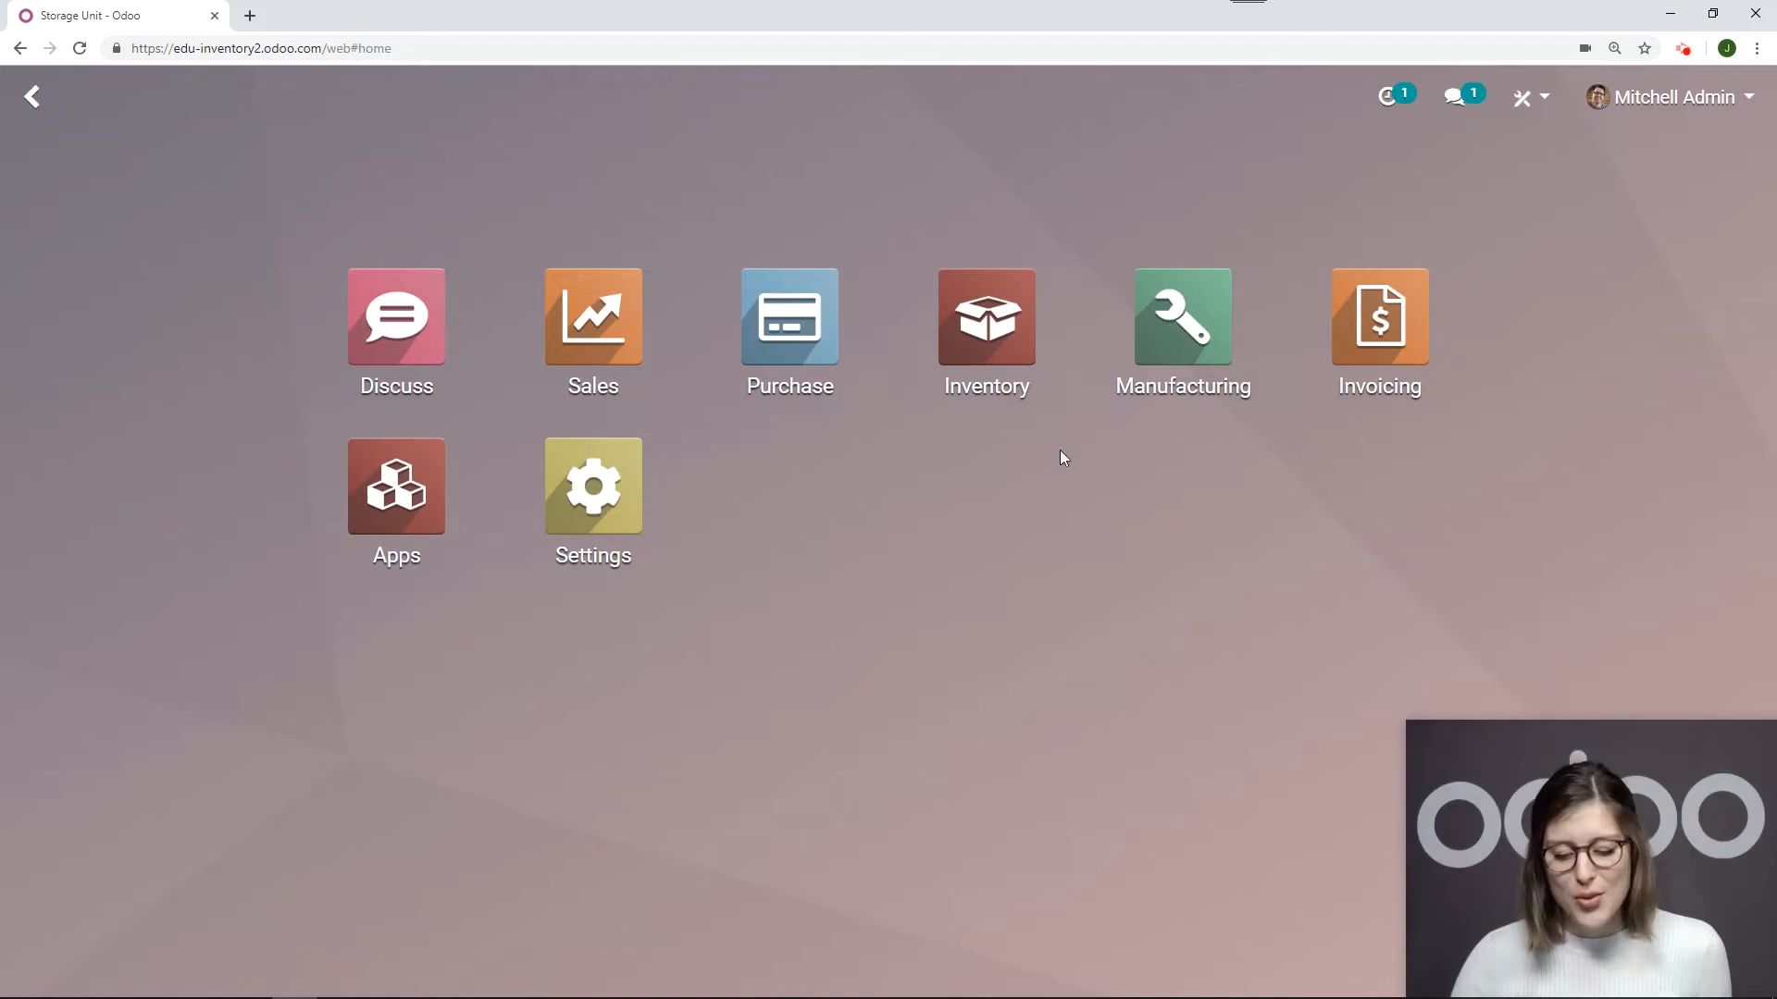
Check in the Inventory settings that Lots & Serial Numbers is enabled under Traceability.
left_click(1004, 350)
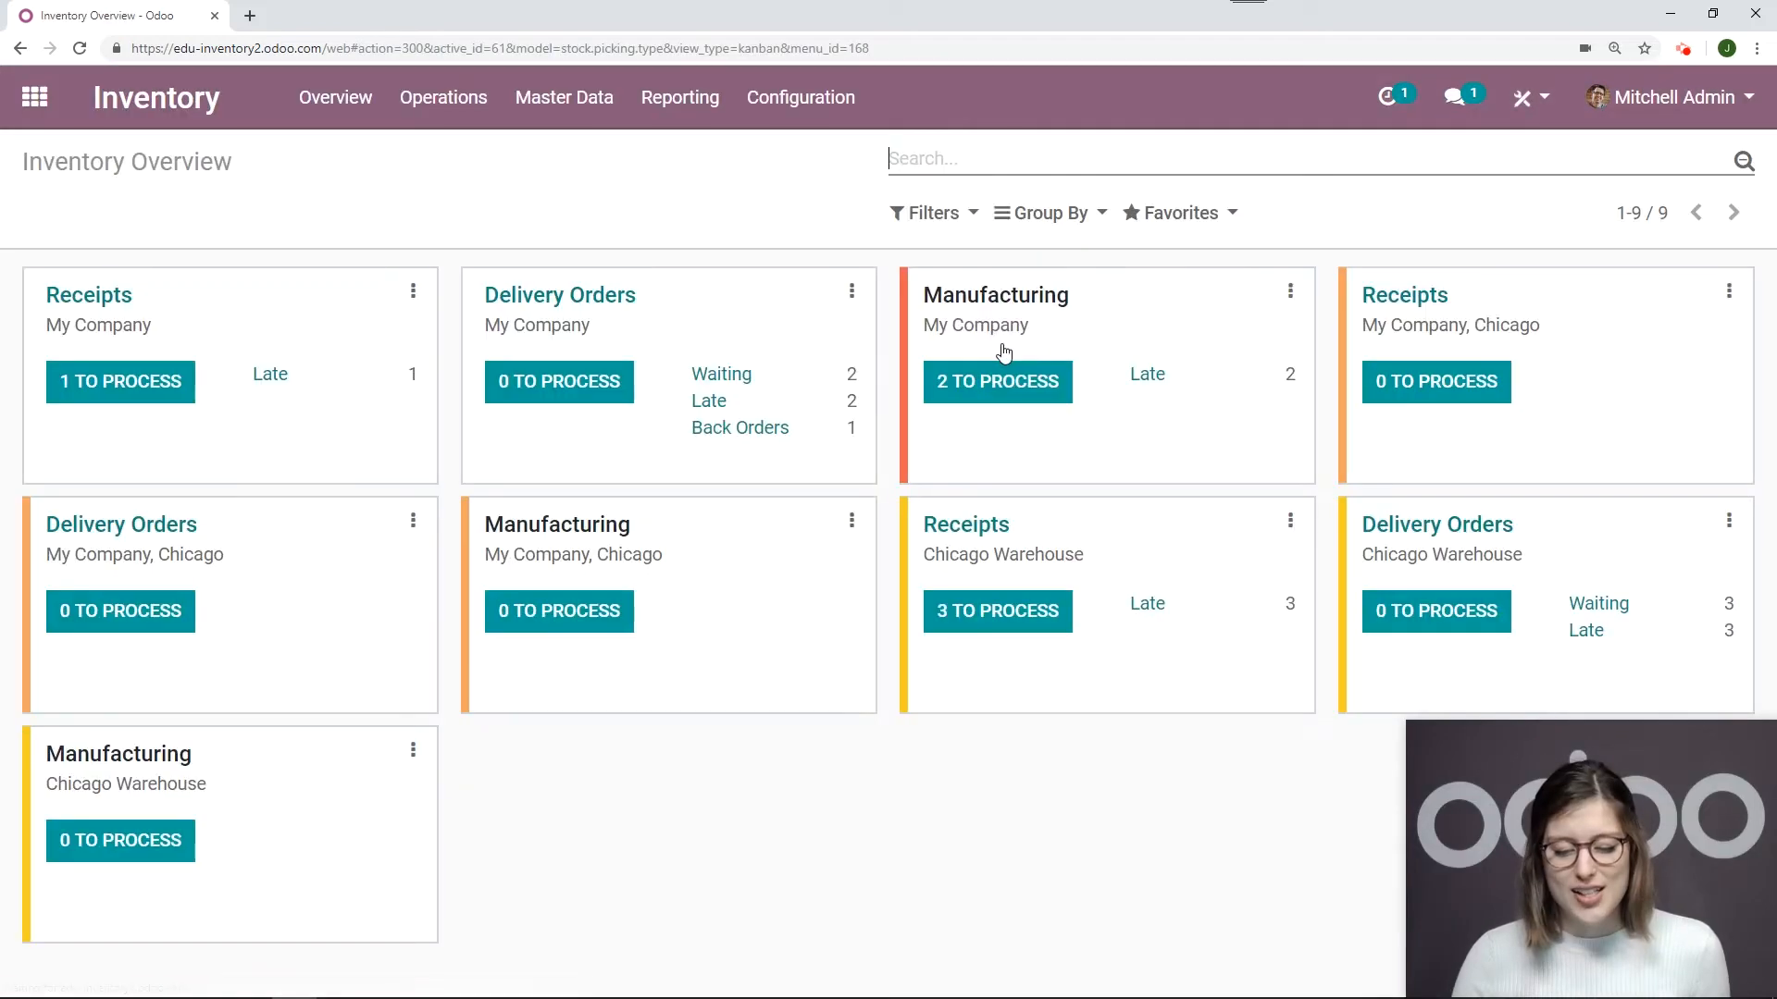
left_click(807, 97)
left_click(791, 159)
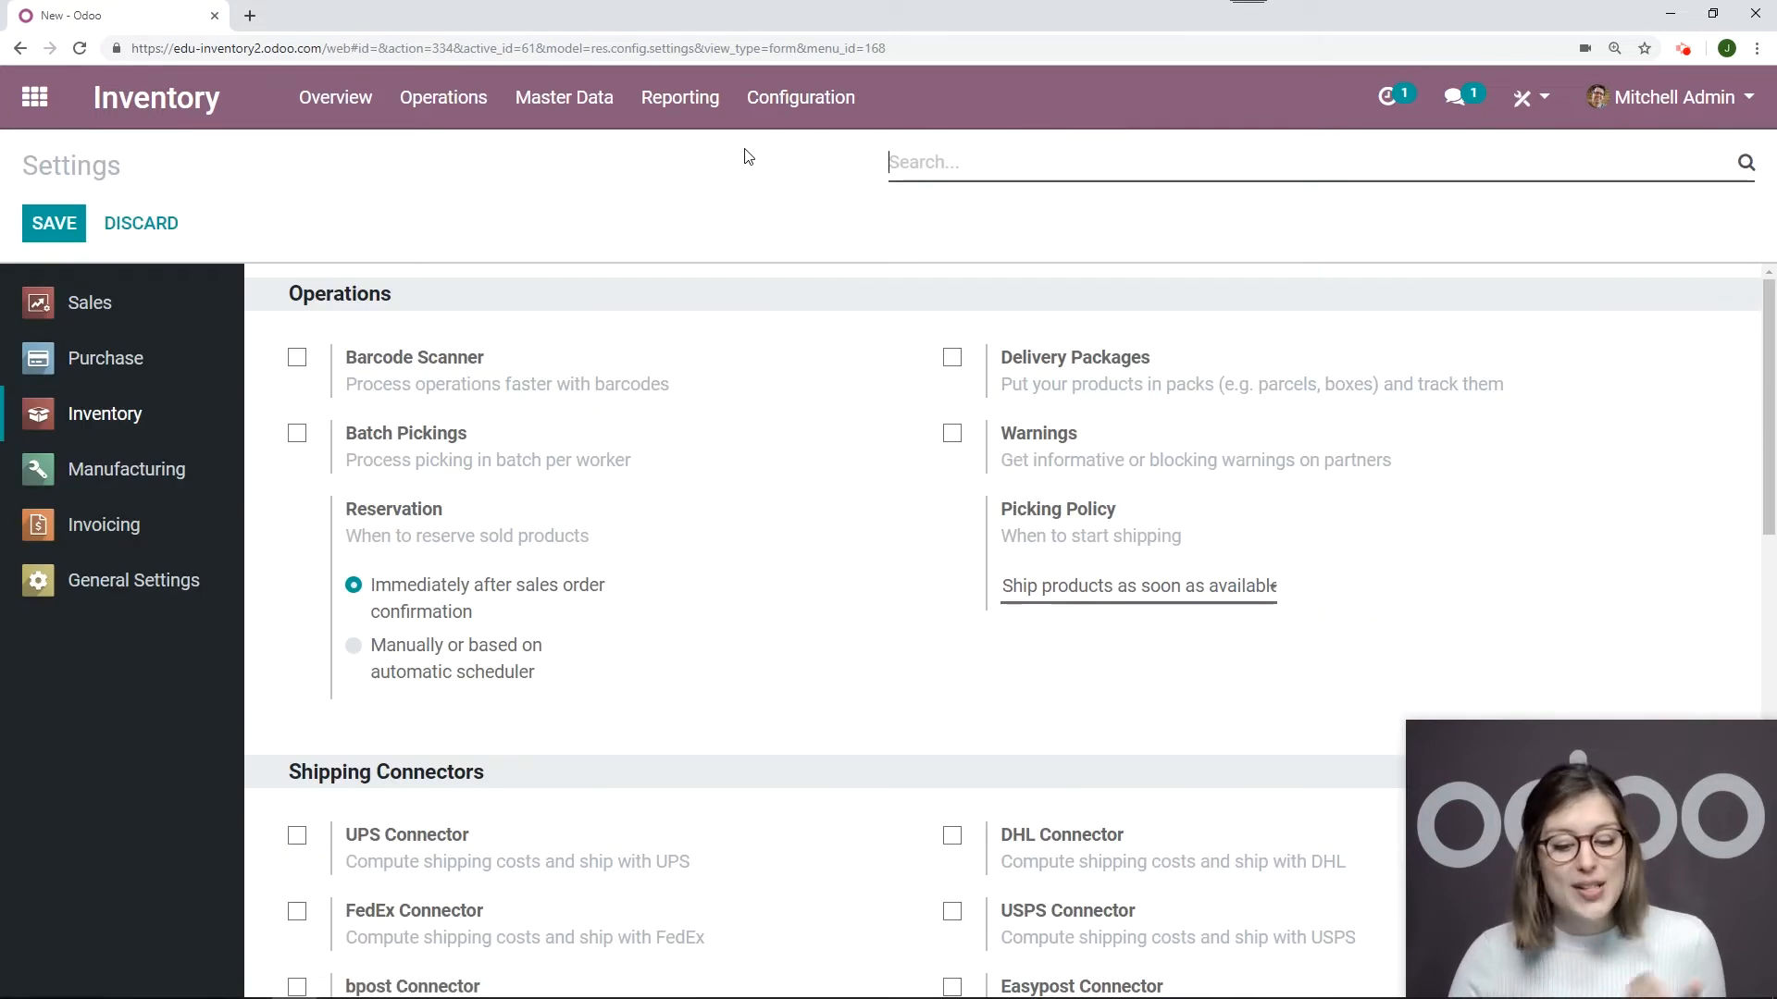
scroll(776, 292, "down", 9)
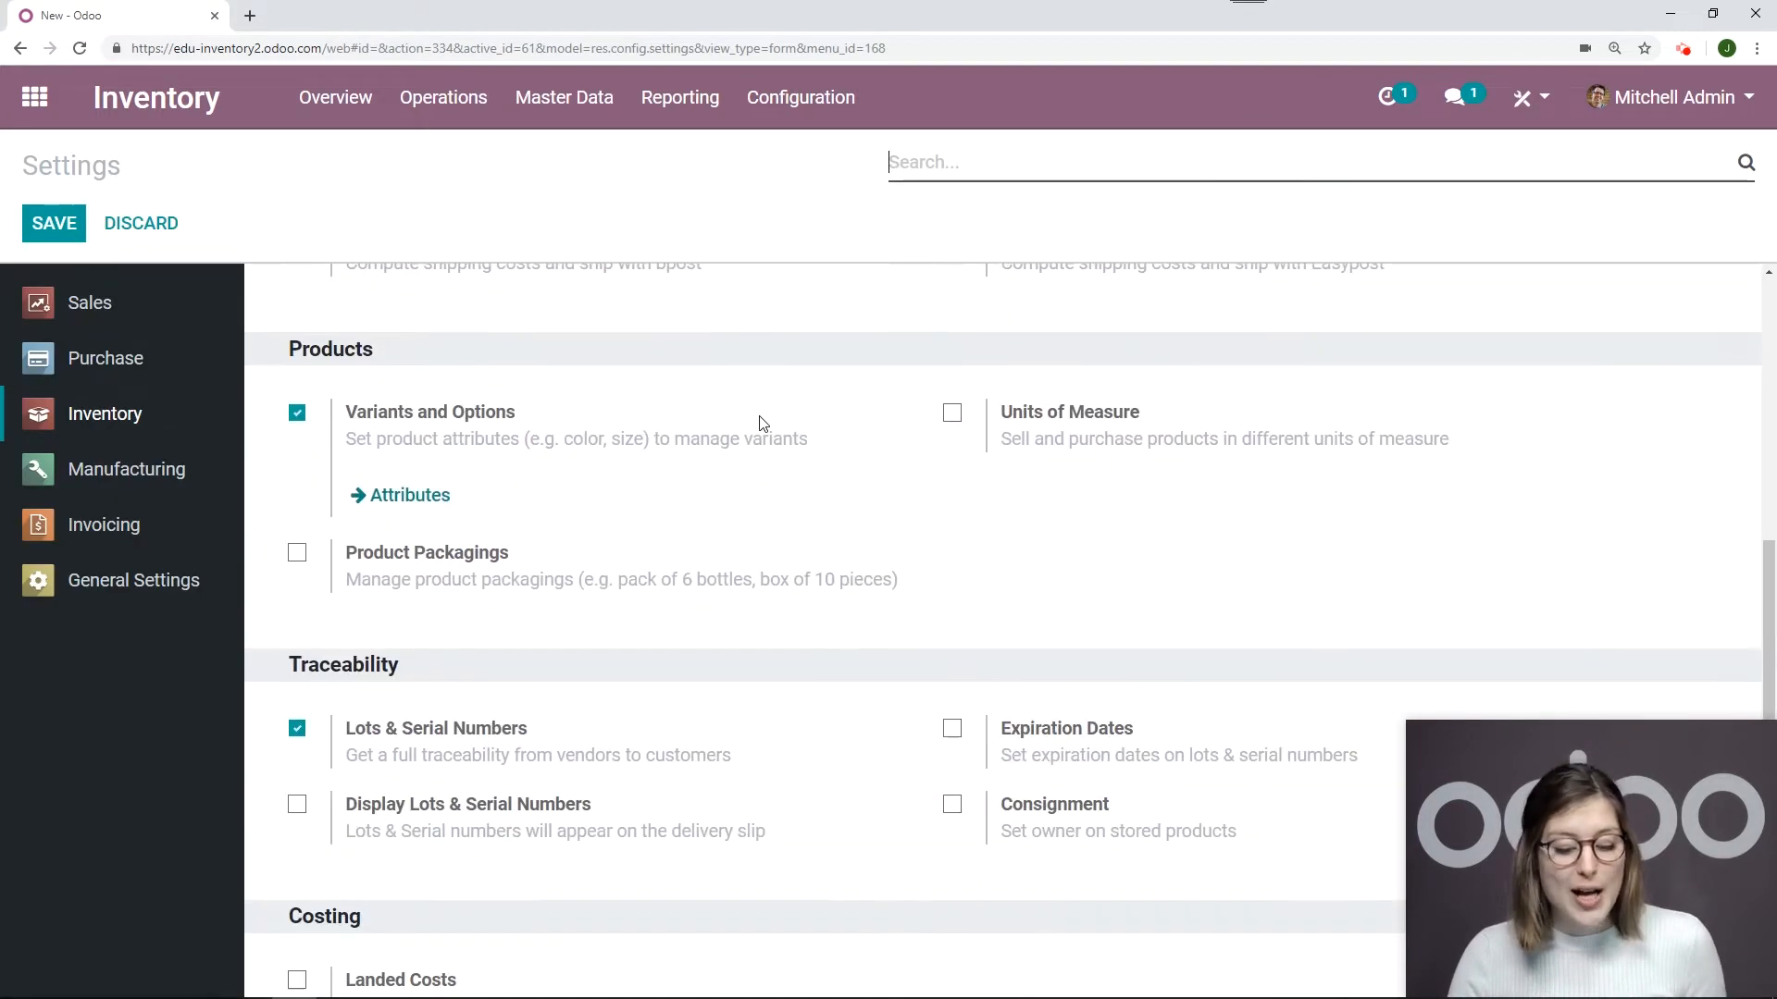
left_click_drag(750, 682, 329, 638)
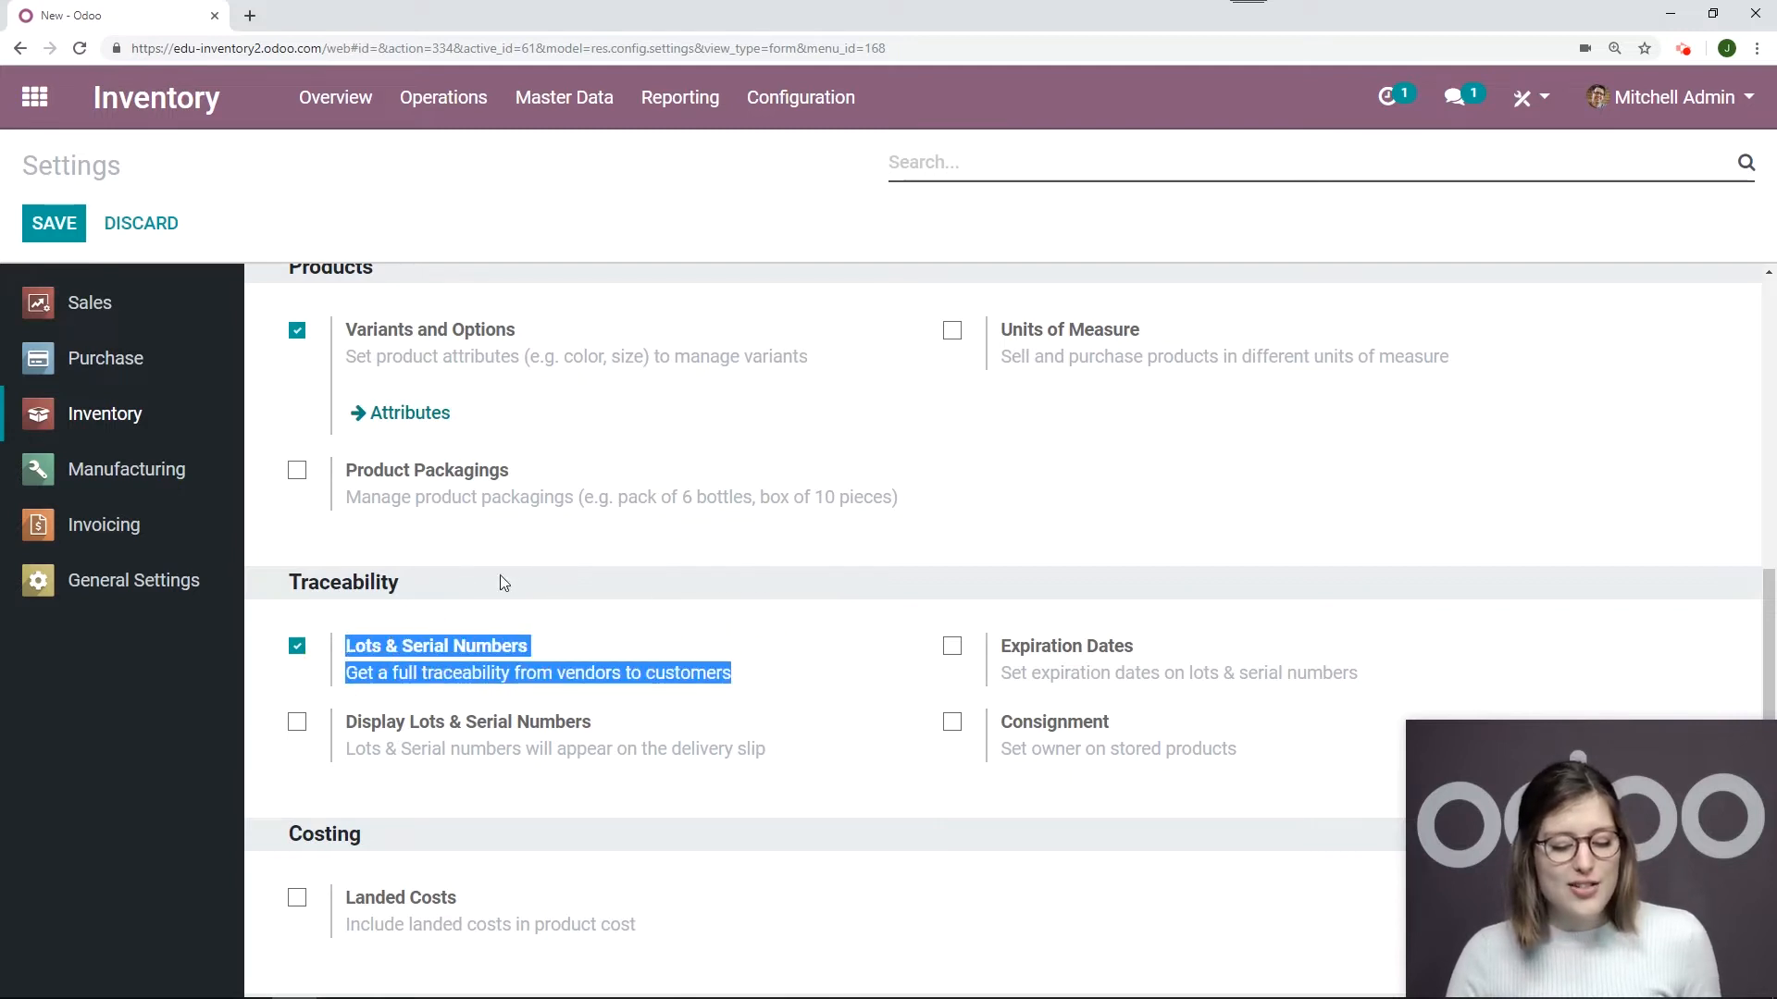
left_click(714, 559)
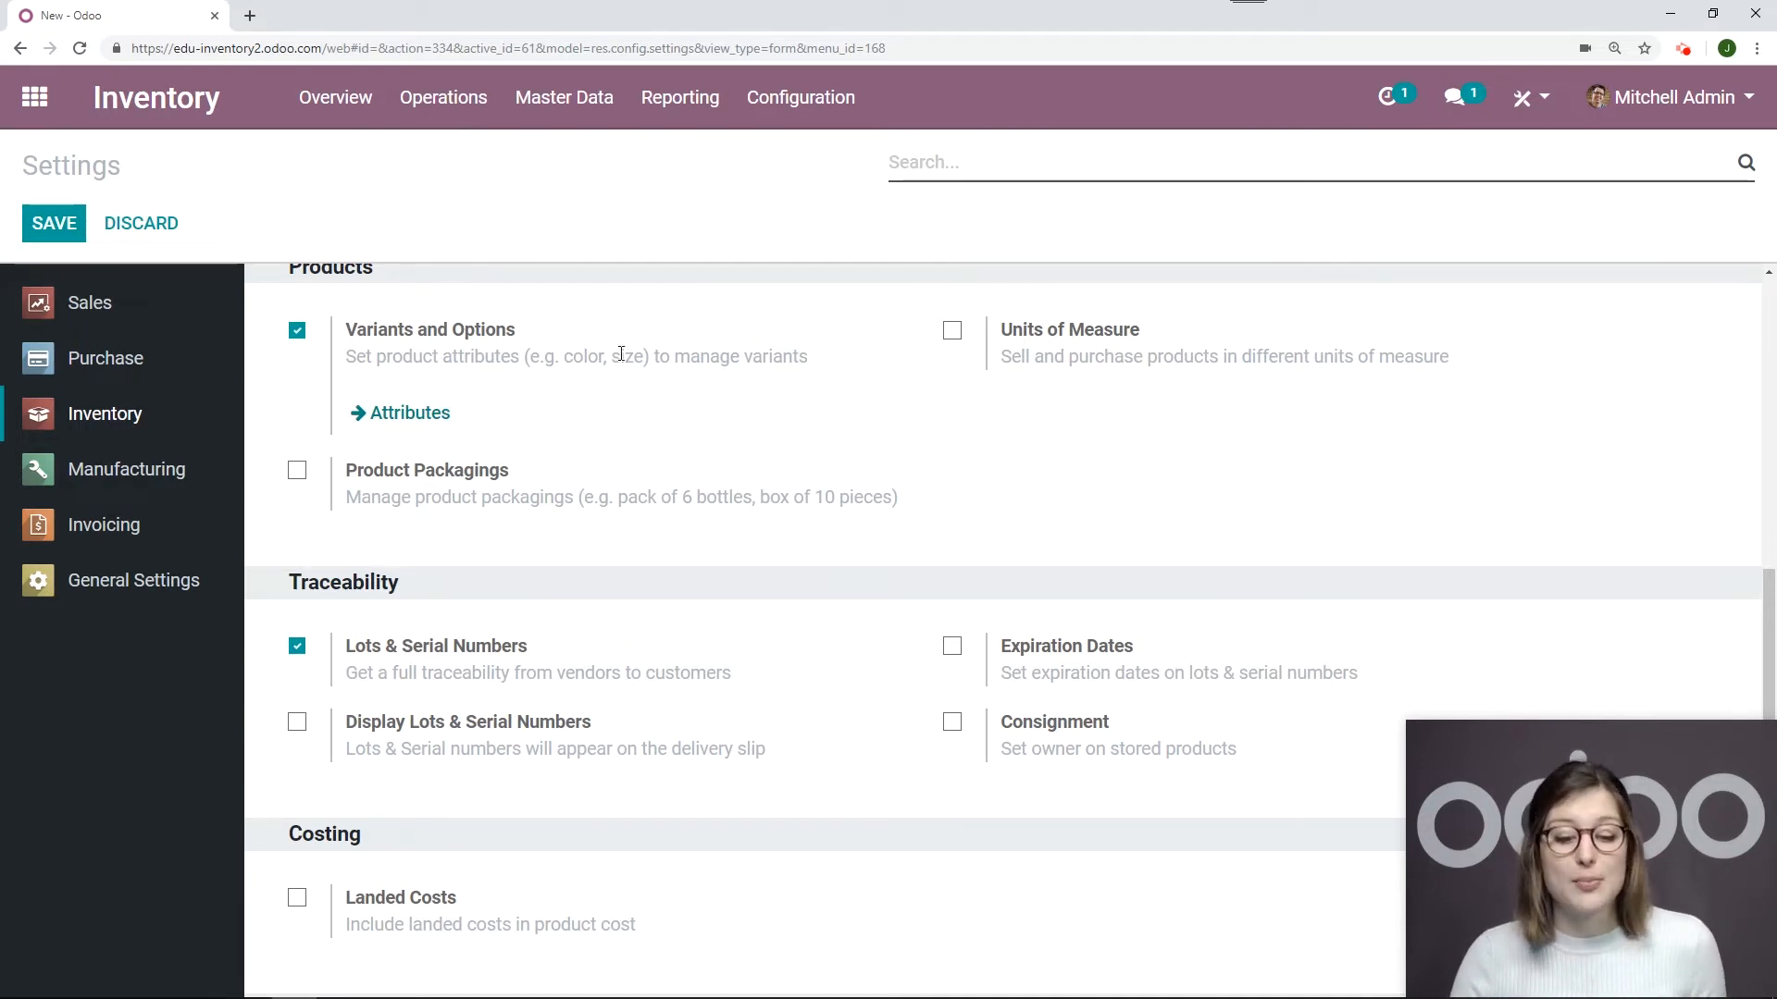
Search the product list for "unit" and open the Storage Unit product for editing.
left_click(564, 116)
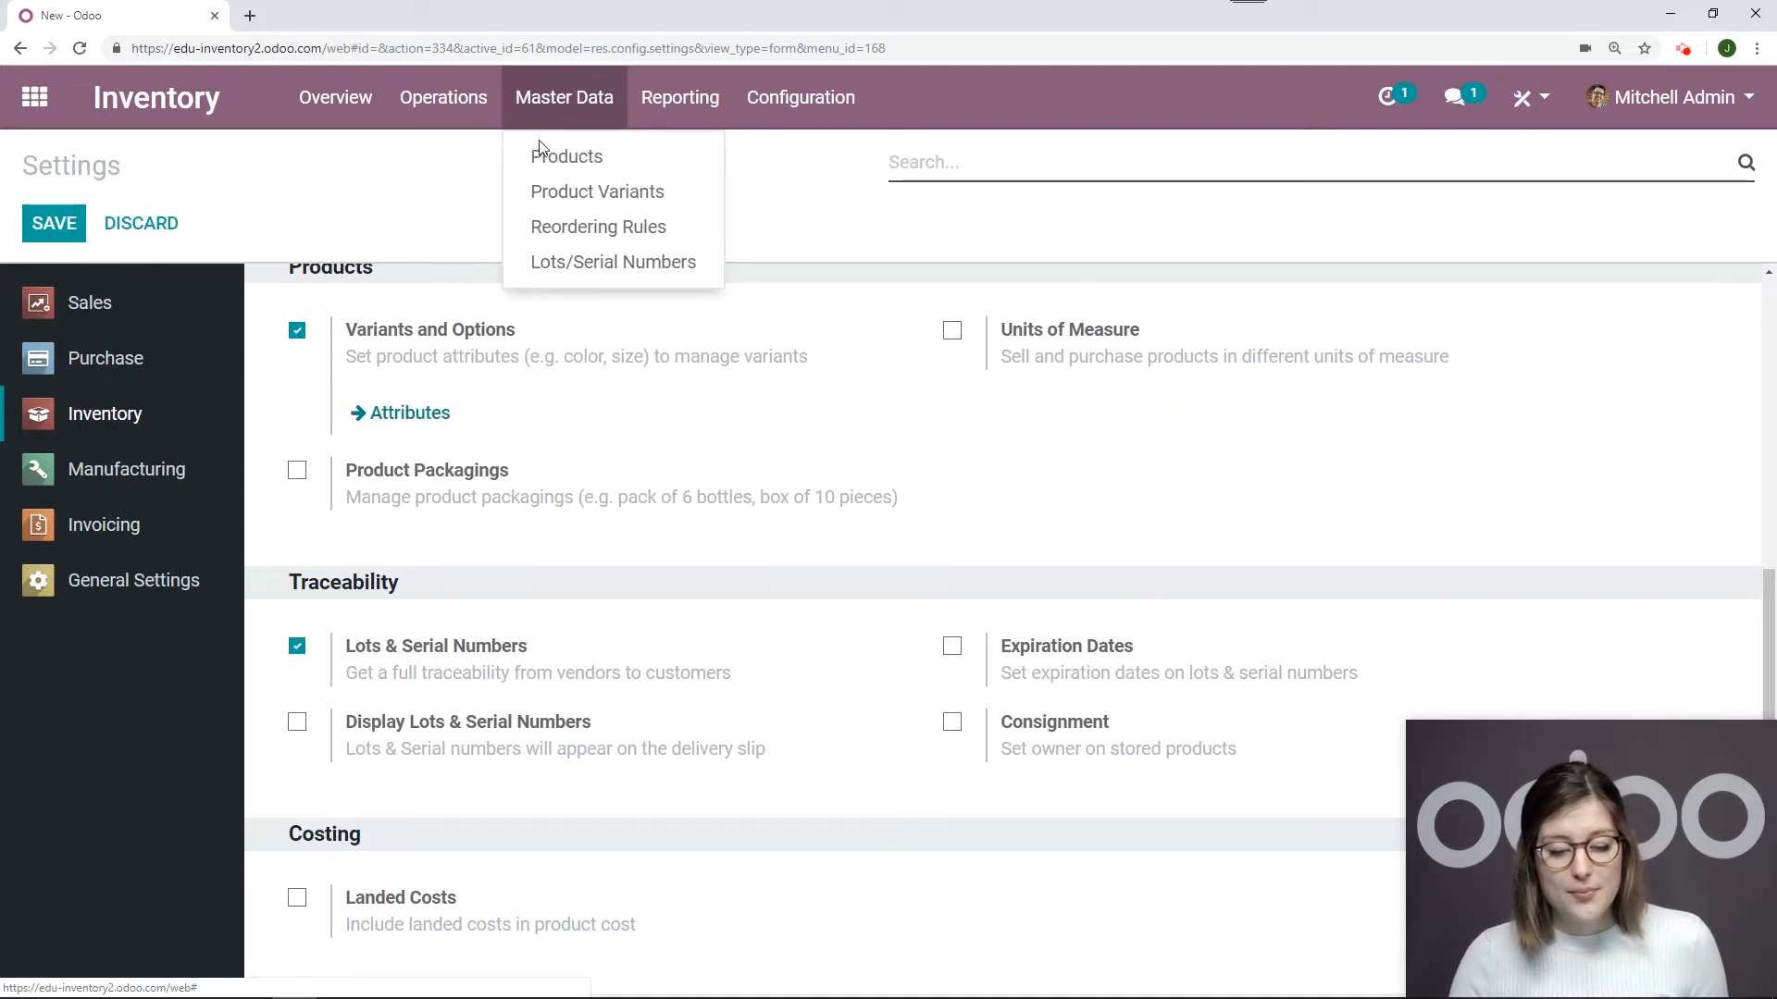
left_click(572, 157)
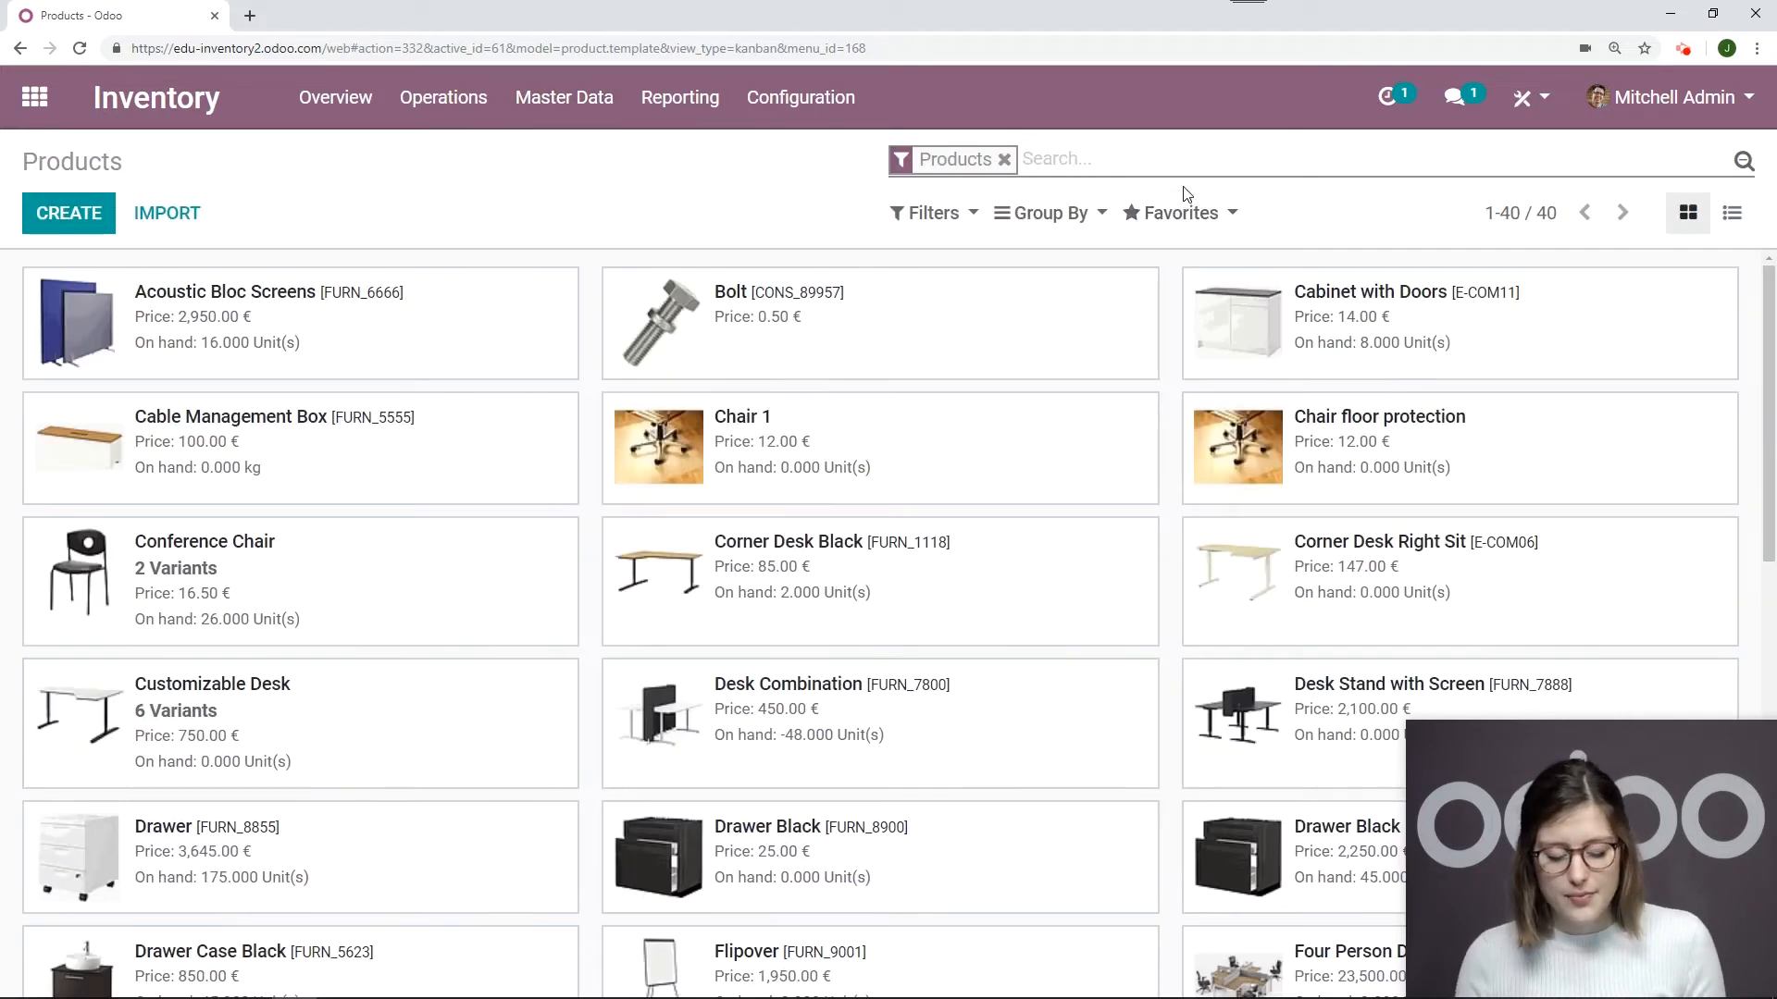
type("unit")
left_click(1187, 198)
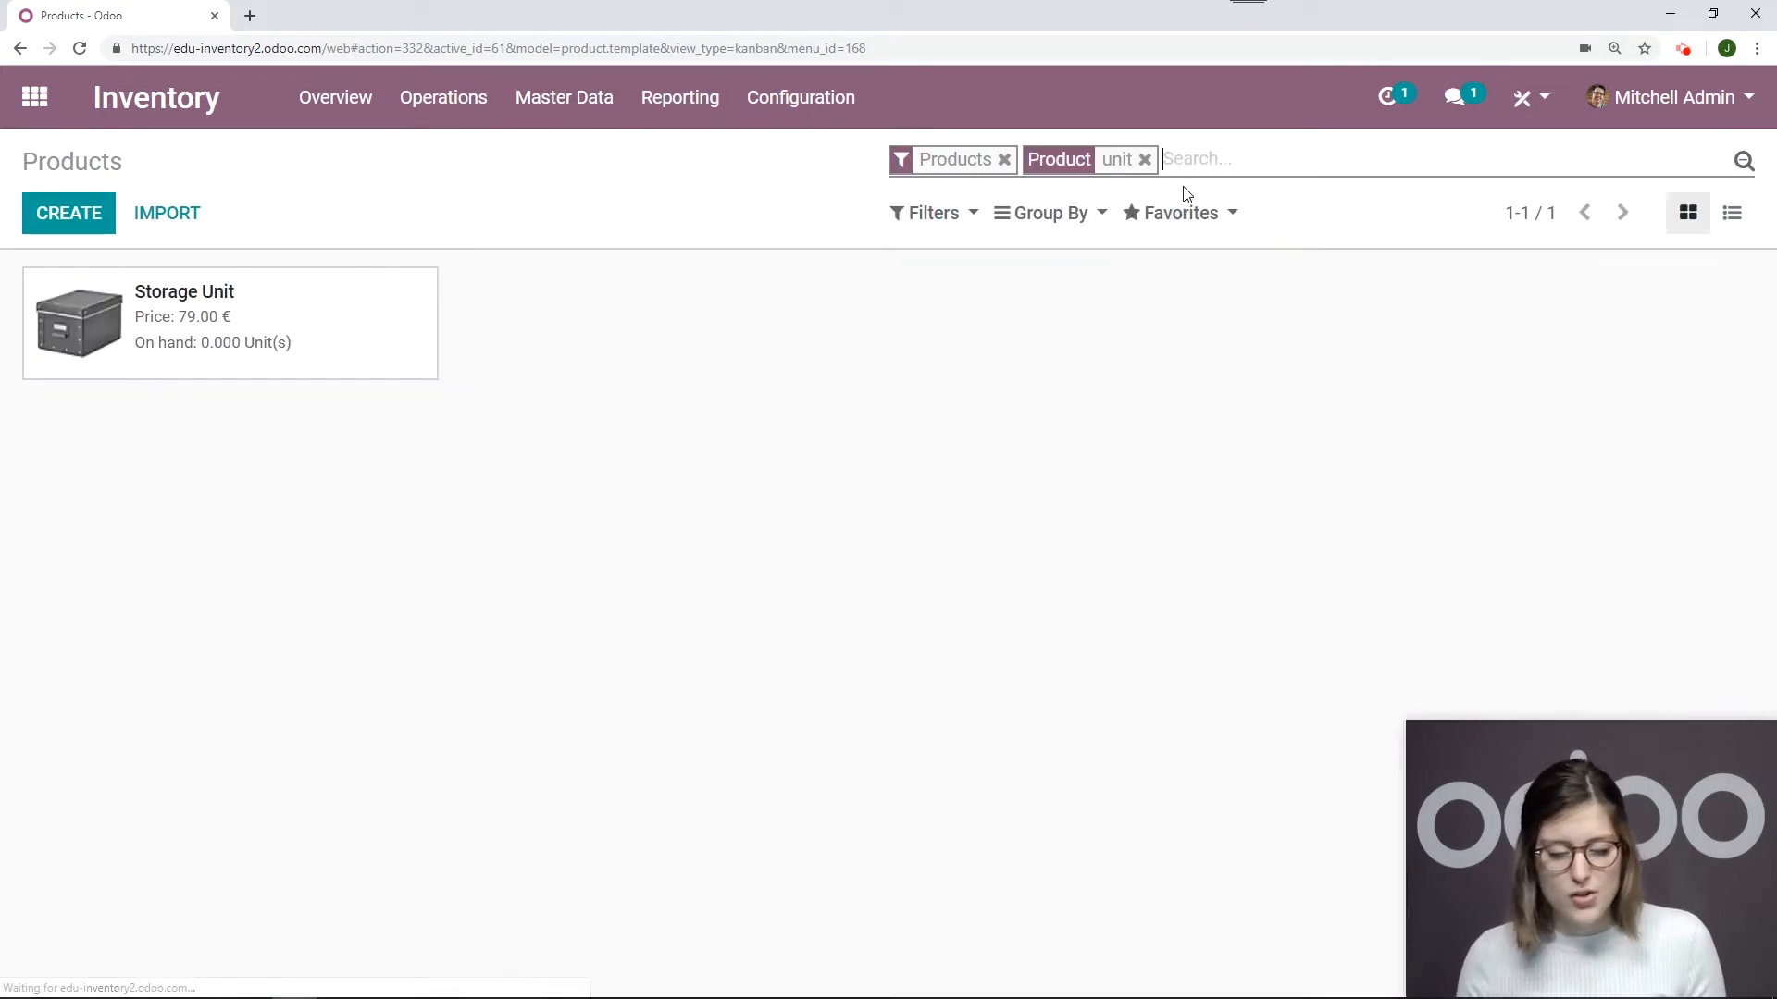
left_click(325, 325)
left_click(57, 209)
Set the Storage Unit's product type to Storable Product in its general information.
scroll(1313, 437, "down", 1)
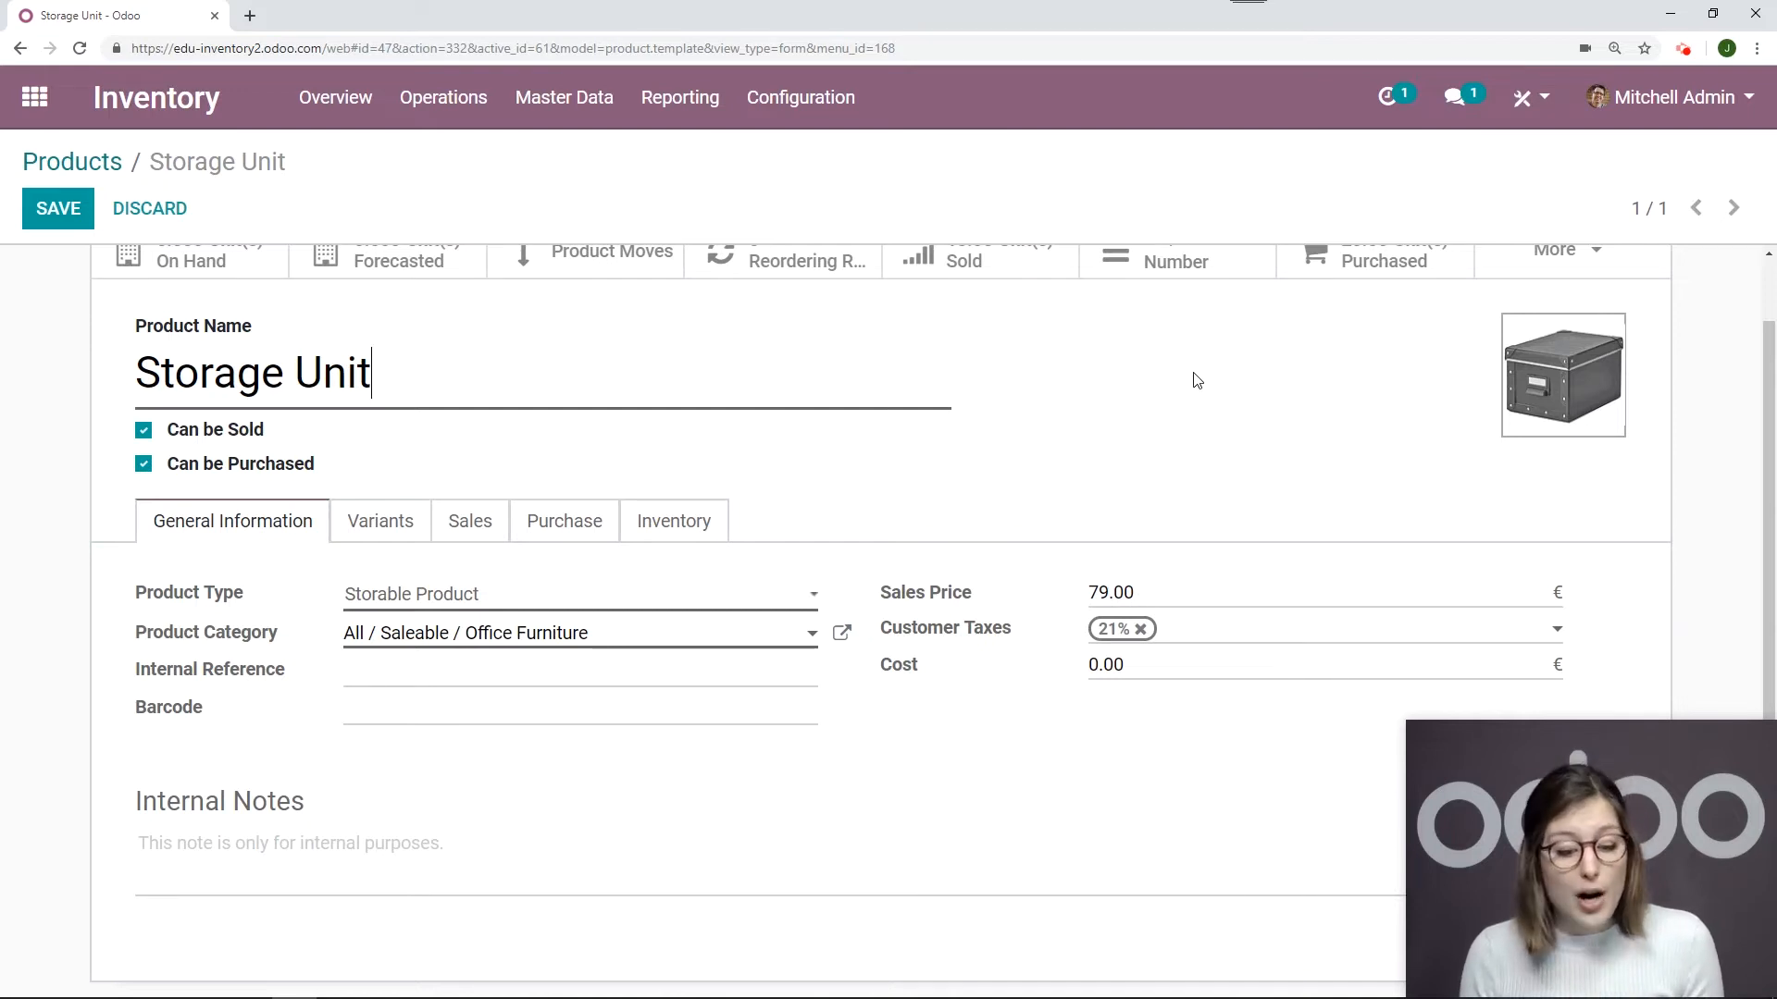
scroll(923, 448, "down", 1)
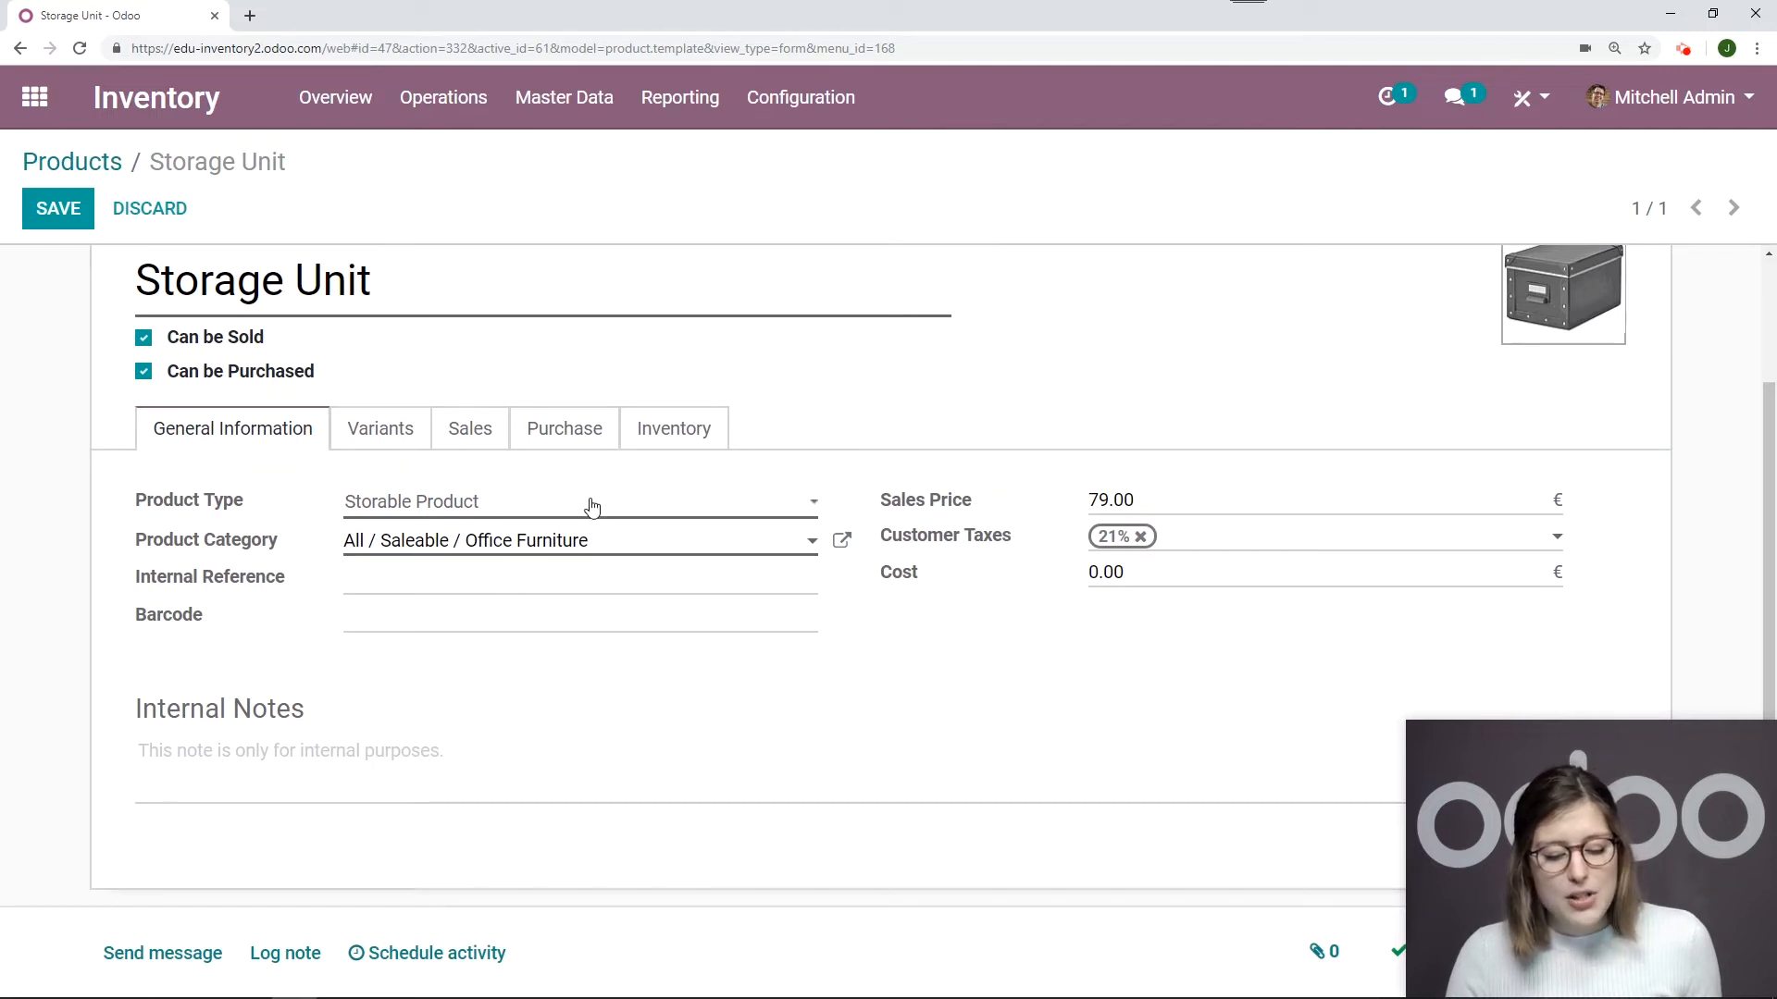
left_click(511, 507)
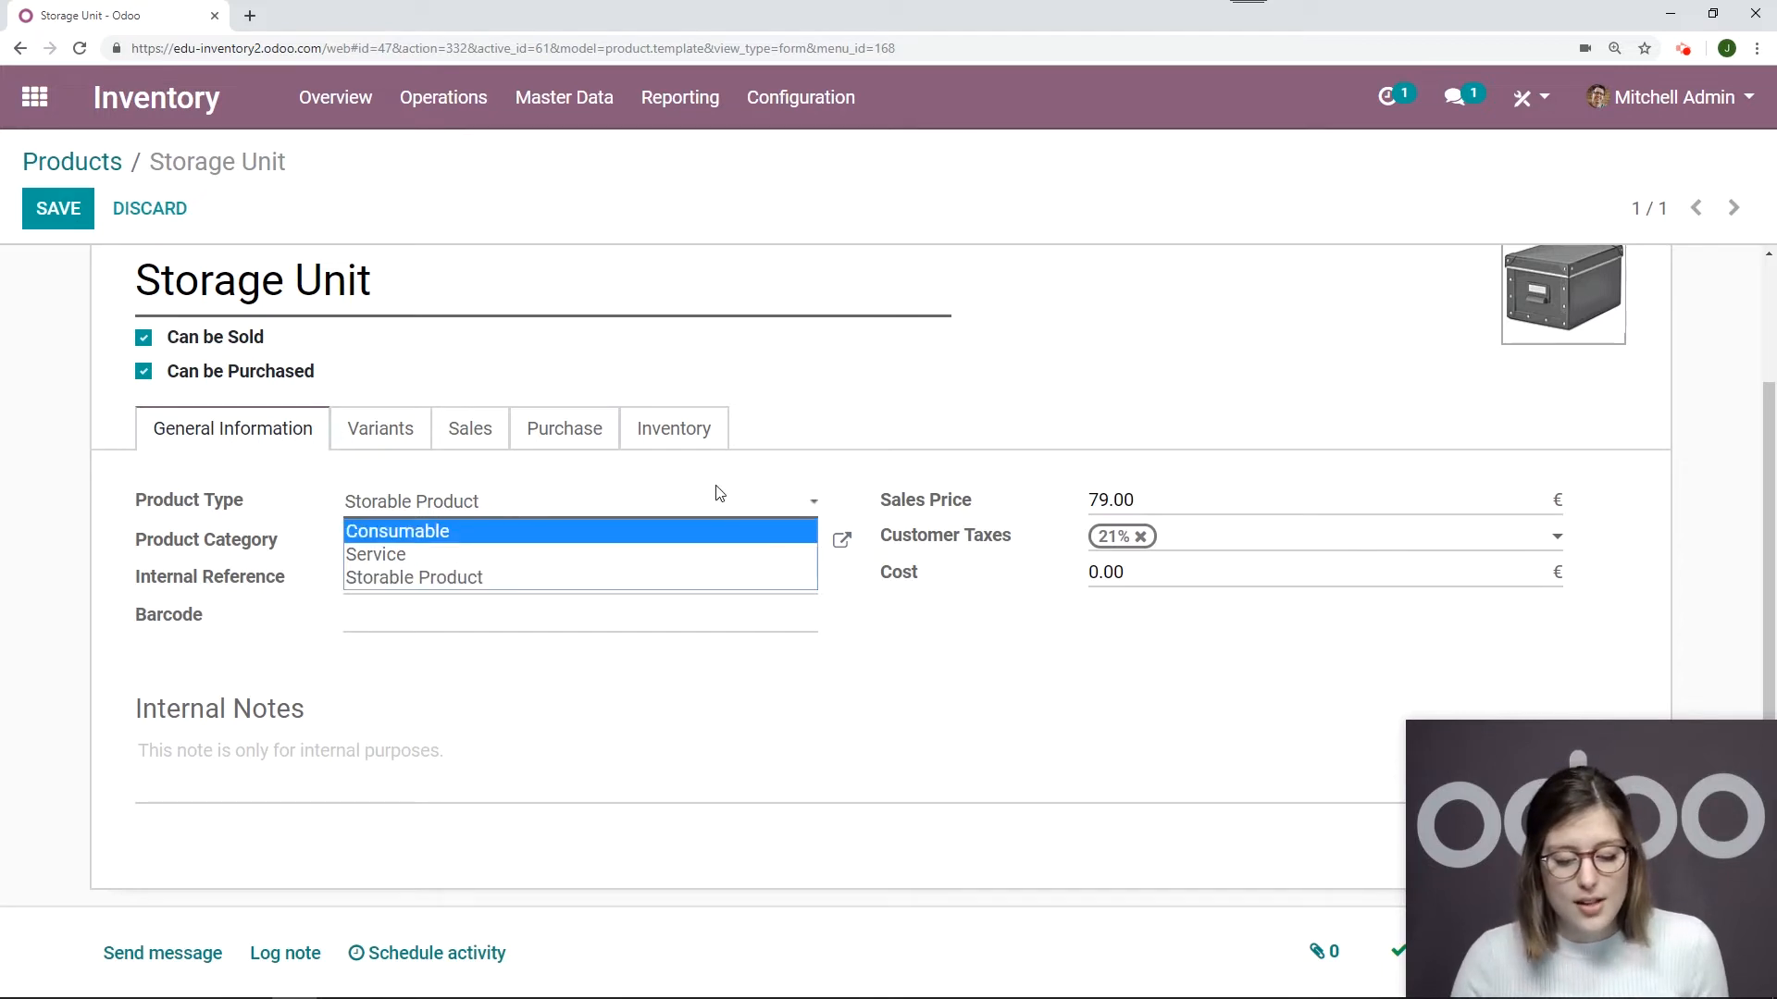
left_click(398, 583)
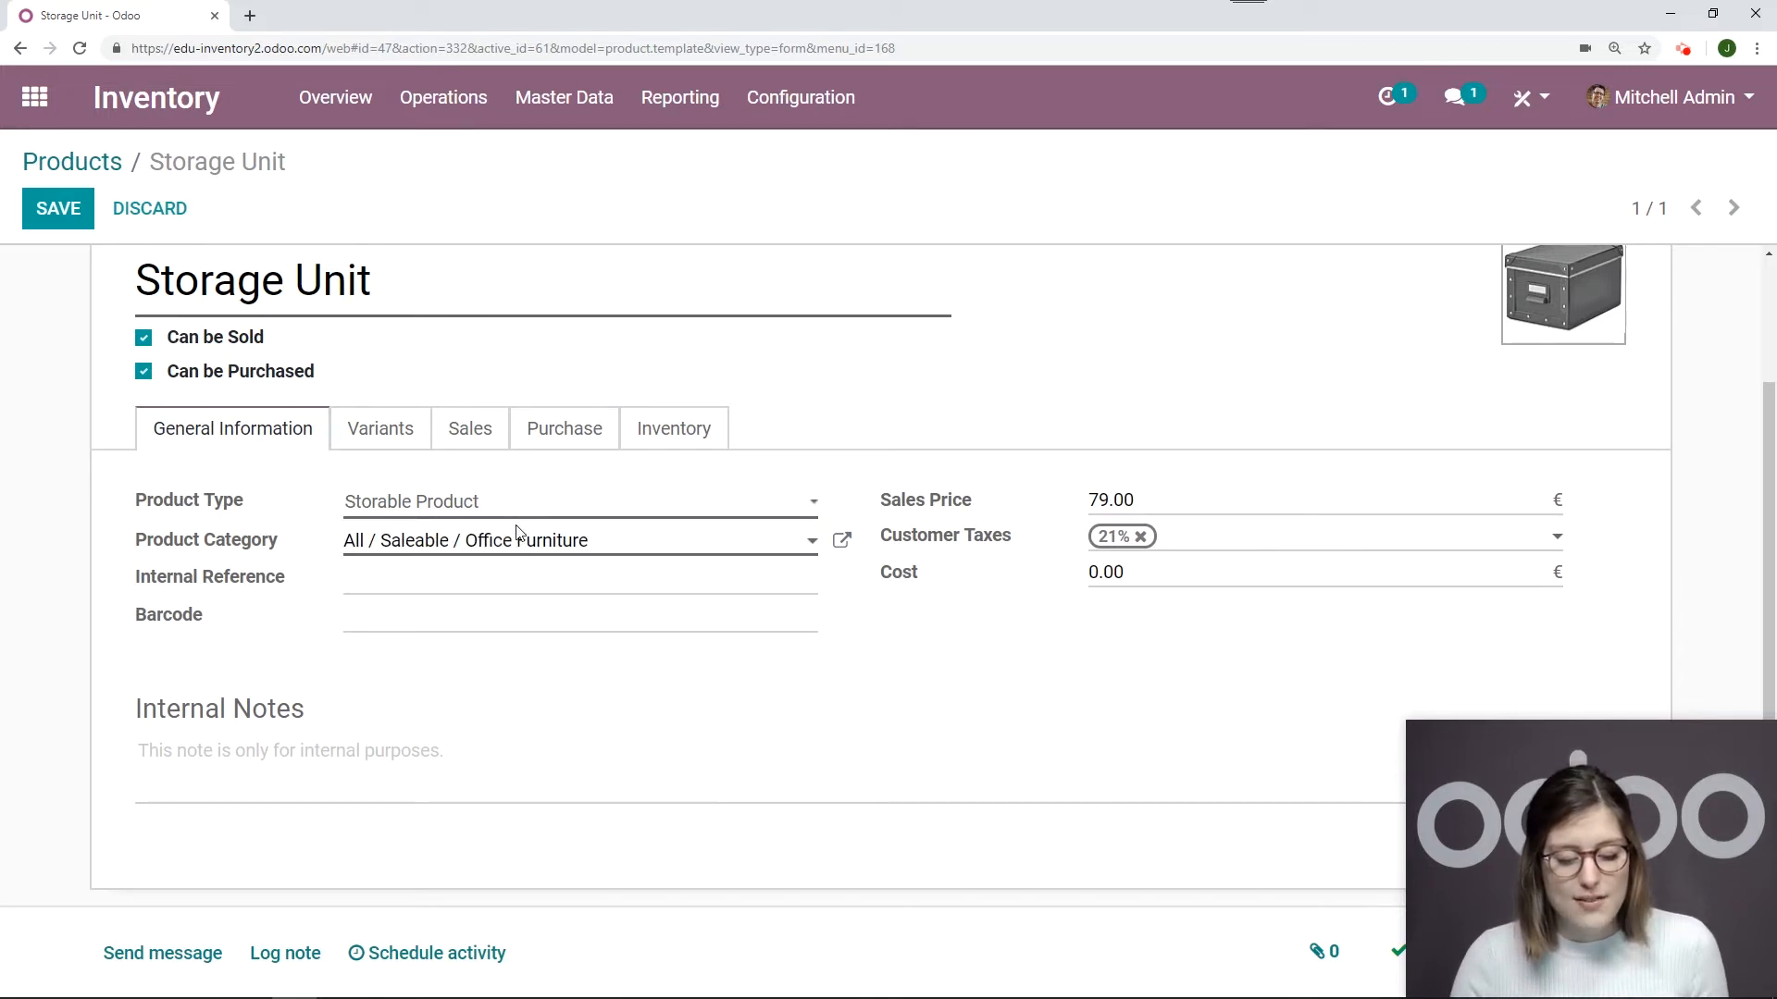
Set the Storage Unit's inventory tracking to By Lots and save the product.
left_click(706, 432)
scroll(1272, 432, "down", 1)
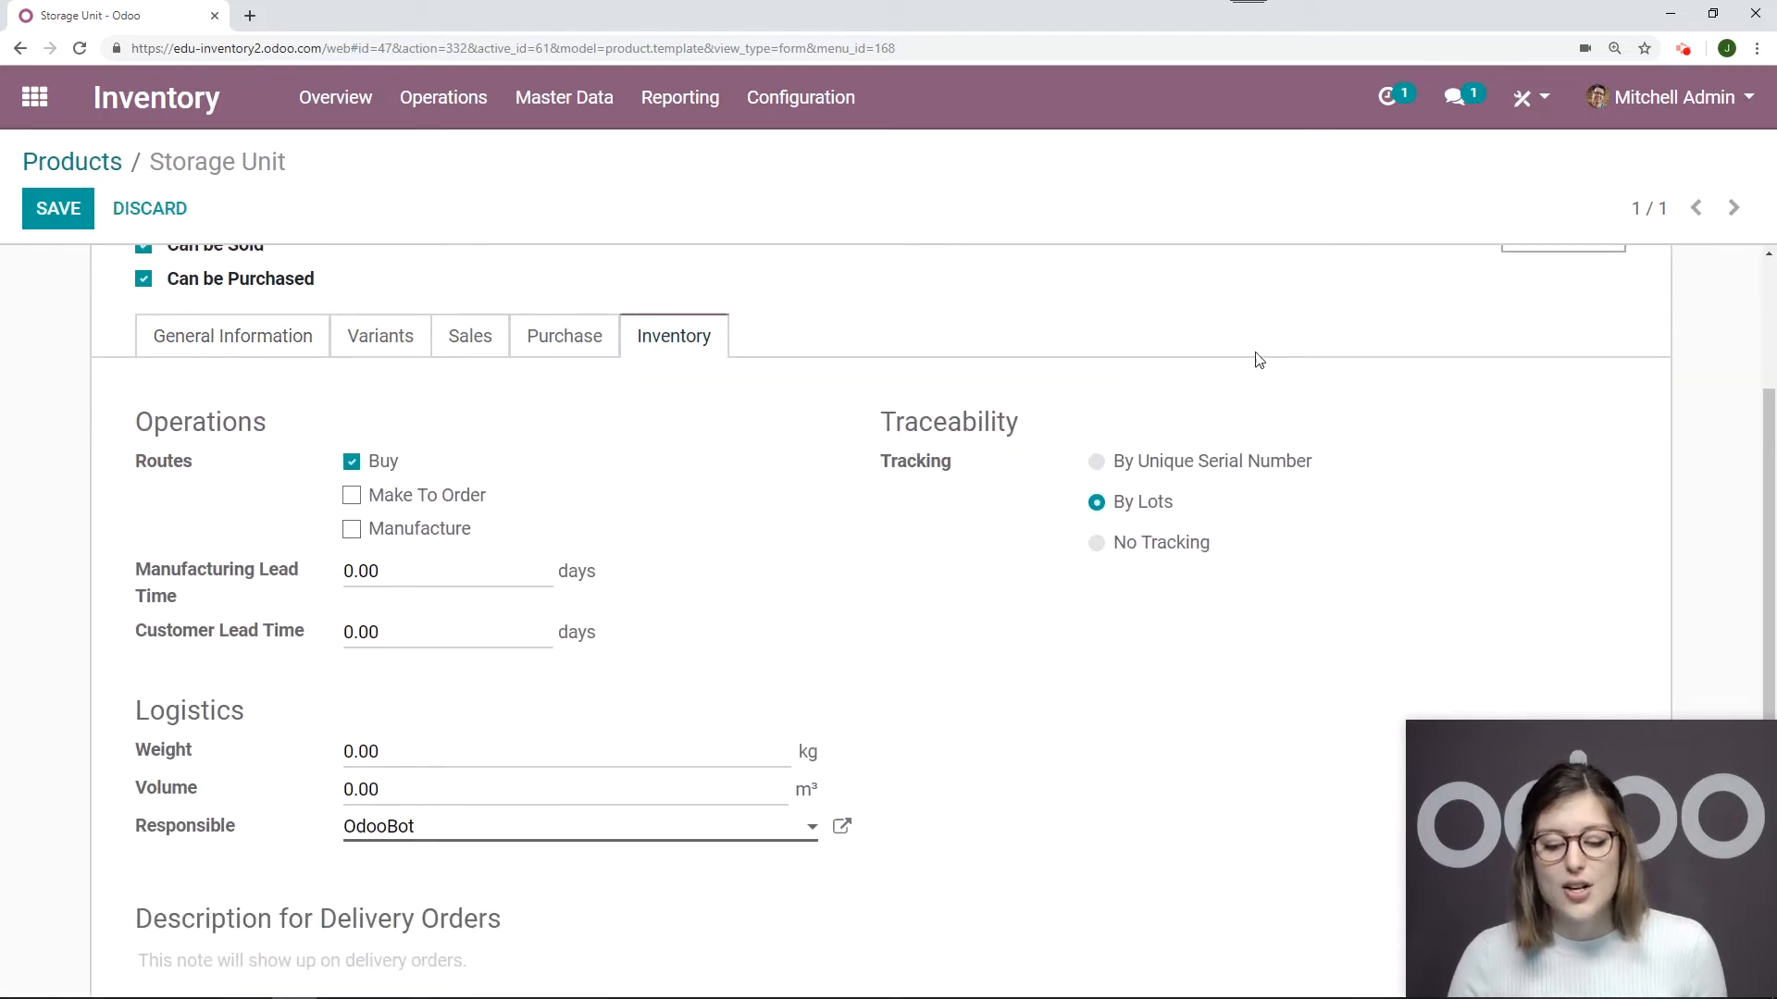
scroll(1314, 444, "down", 1)
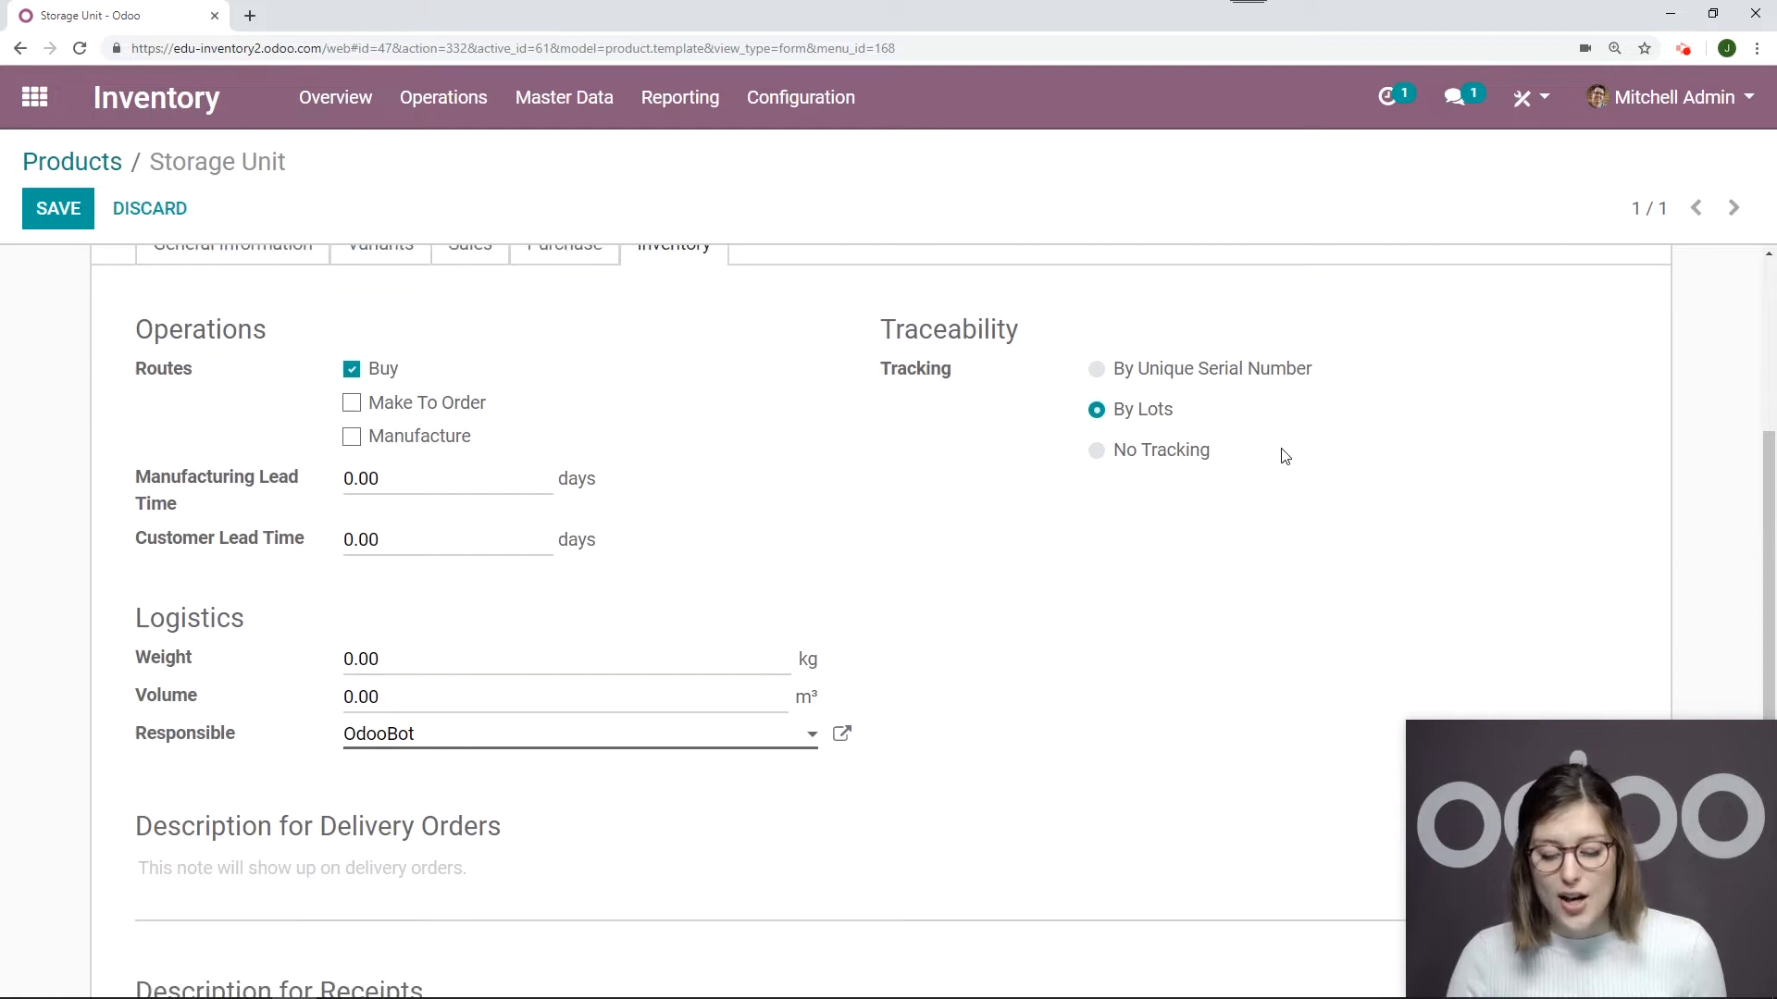
left_click(1095, 450)
left_click(1097, 411)
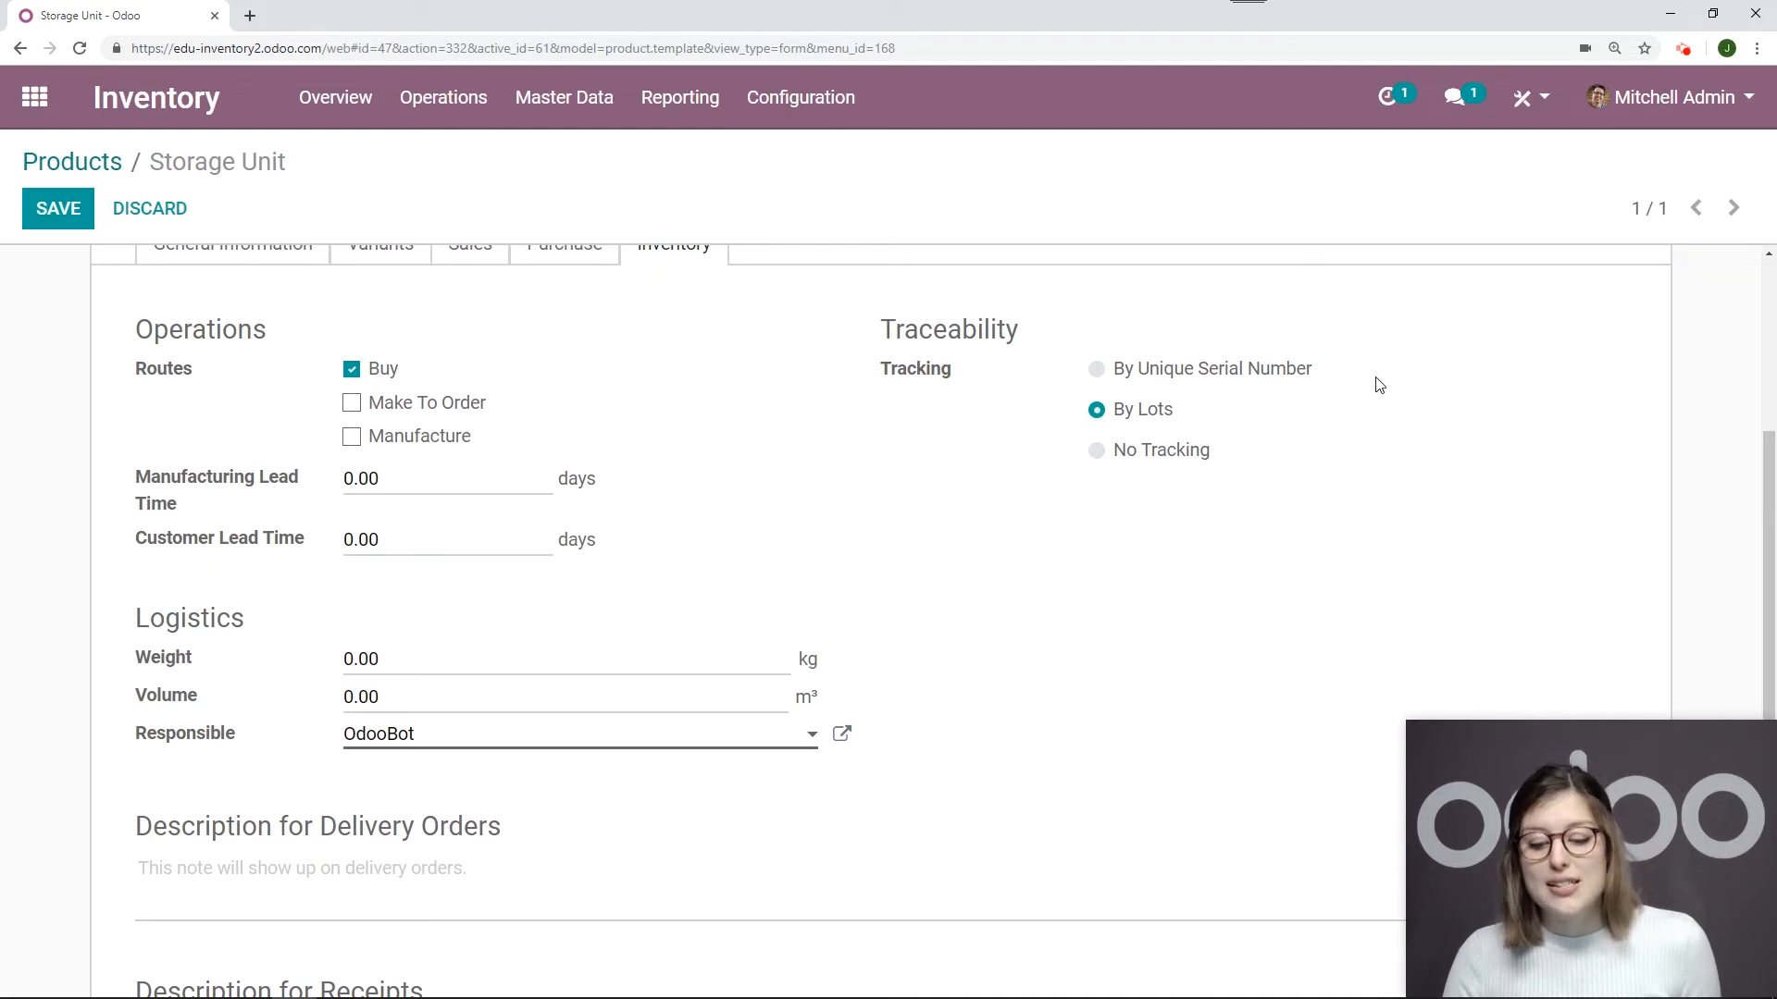
scroll(1379, 385, "up", 1)
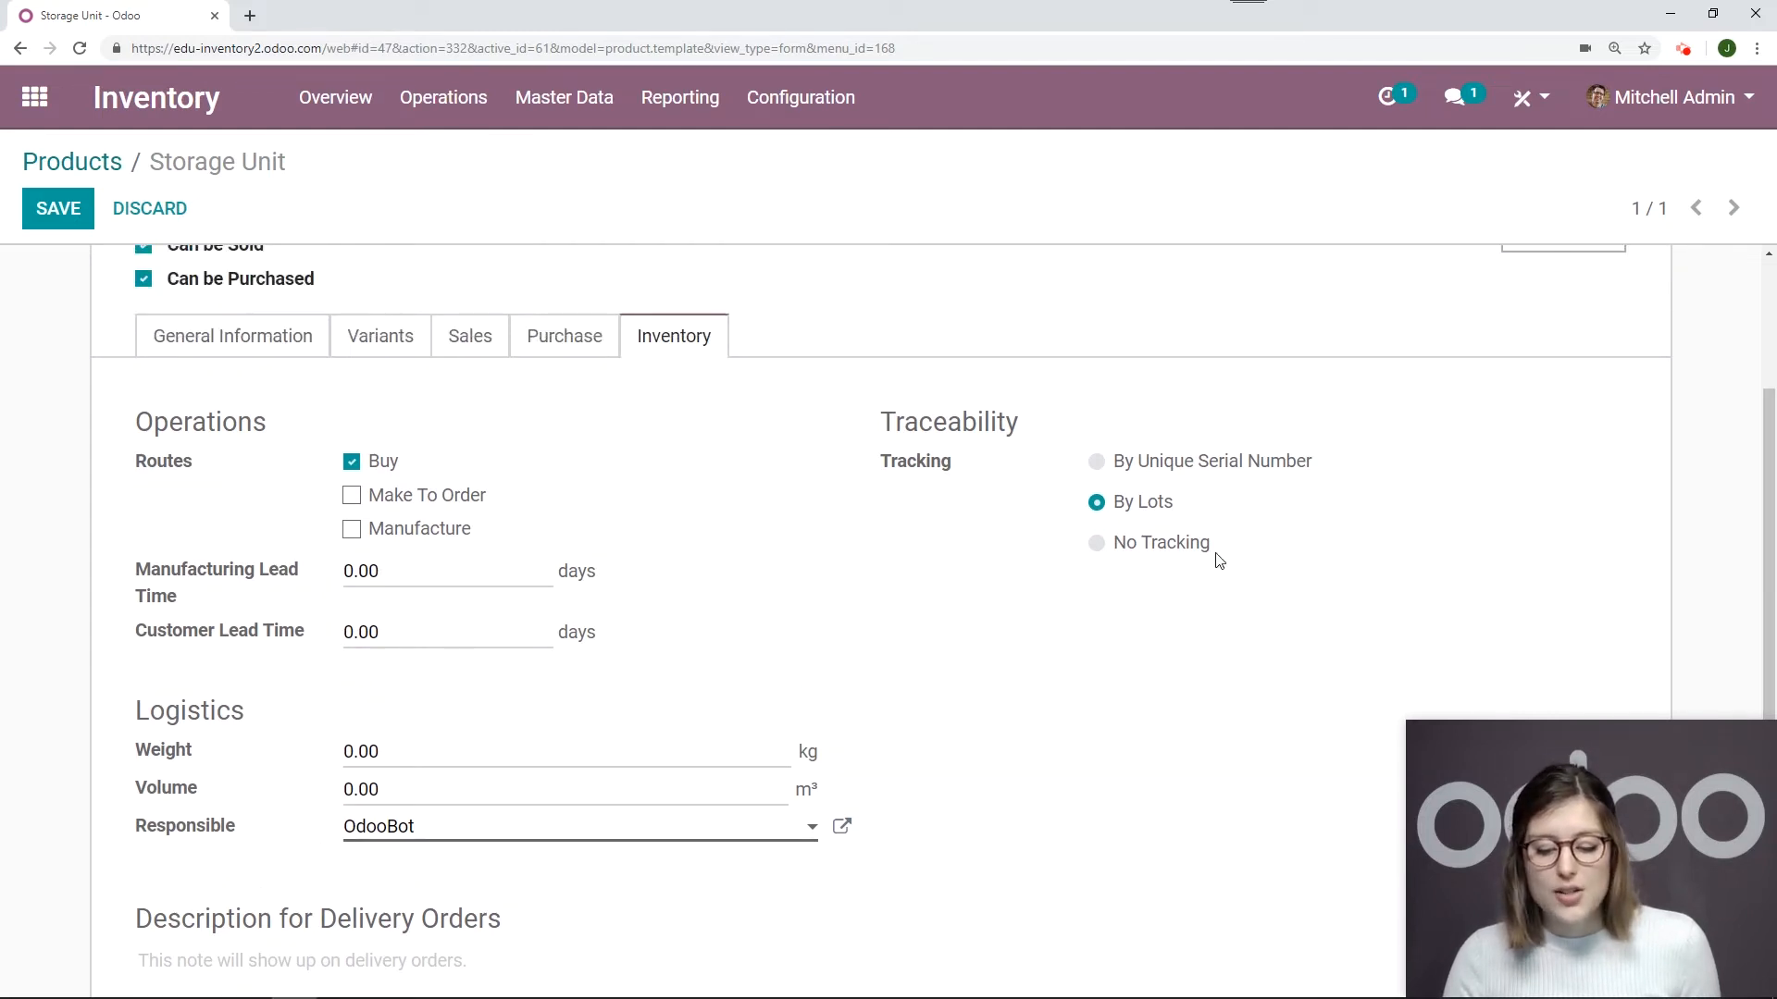
scroll(1111, 553, "up", 3)
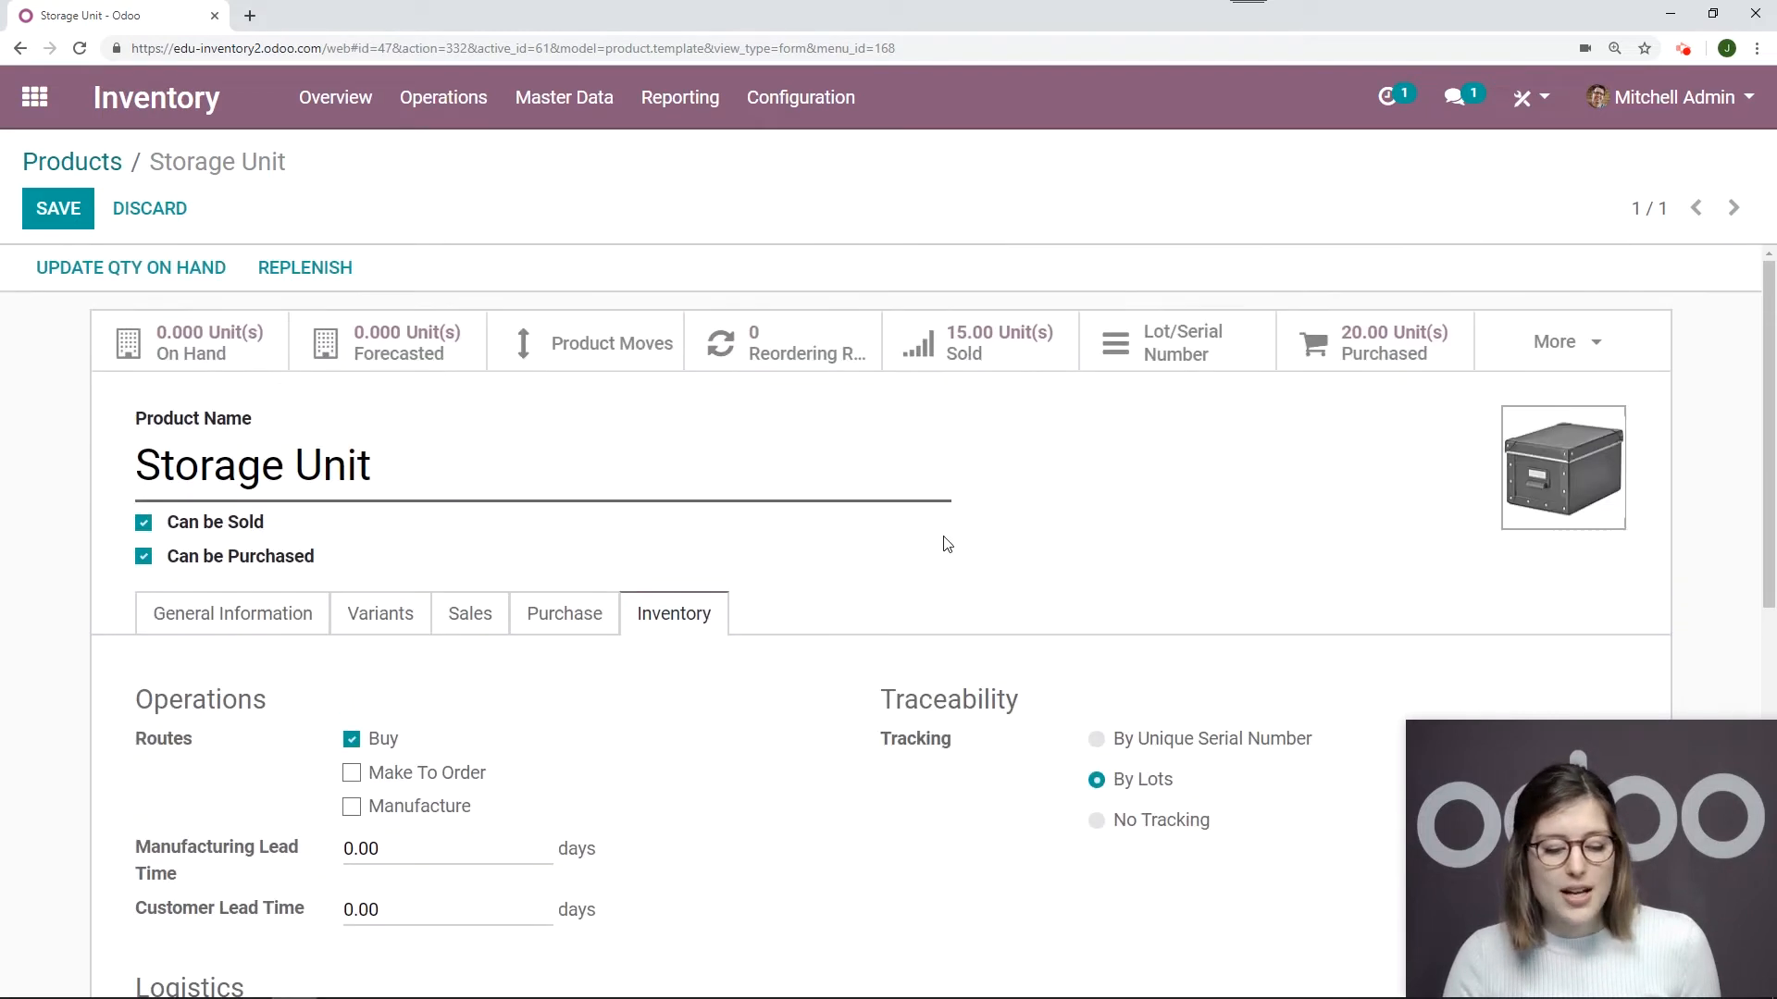
left_click(85, 211)
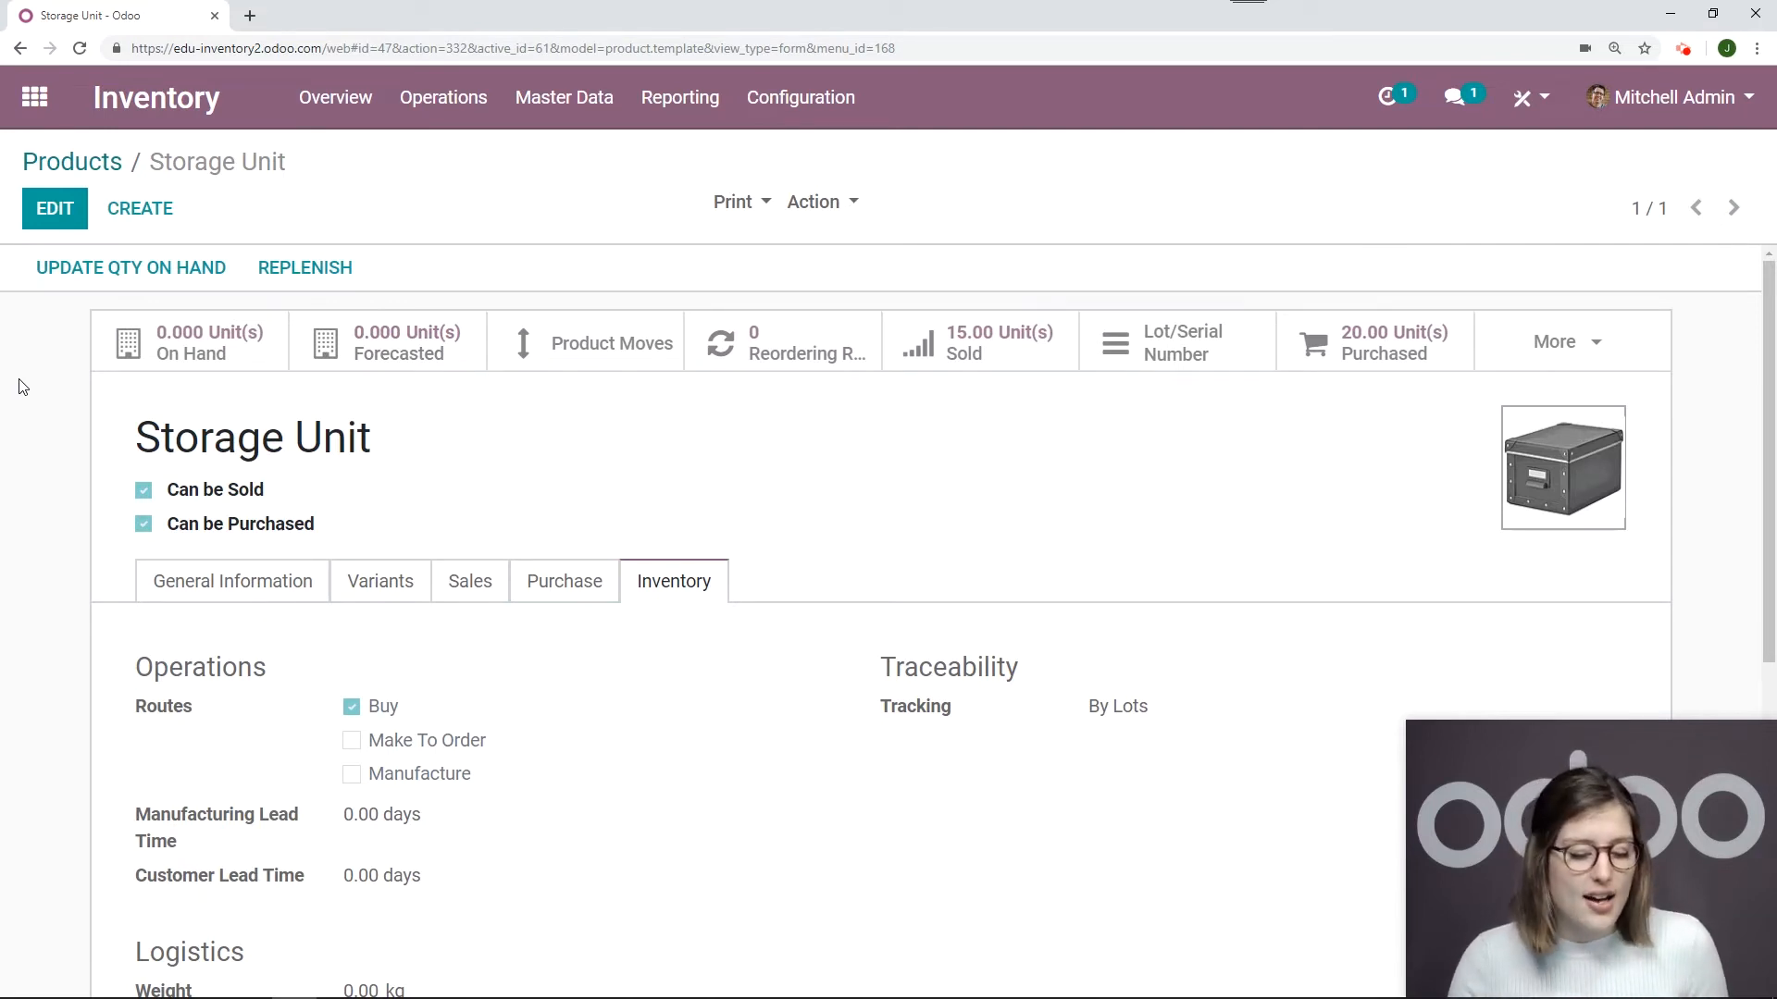
Switch to the Purchase app and create a request for quotation with a line for 20 Storage Units.
left_click(34, 100)
left_click(763, 313)
left_click(86, 219)
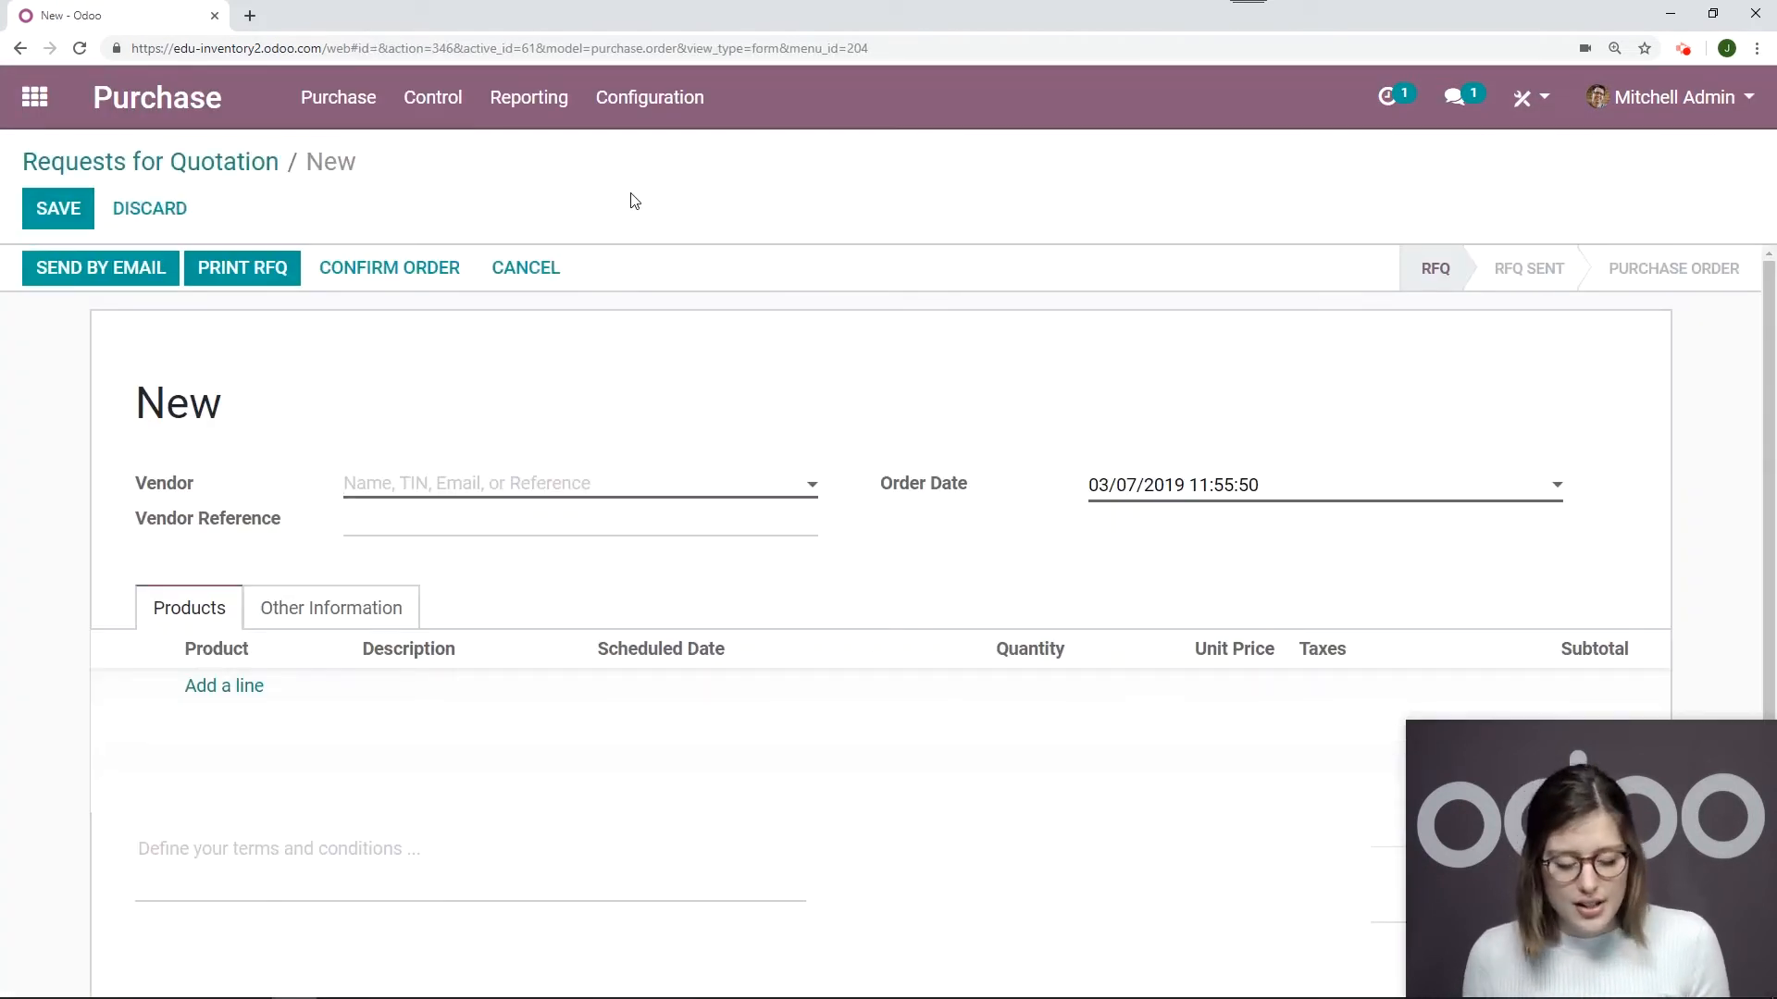
left_click(246, 686)
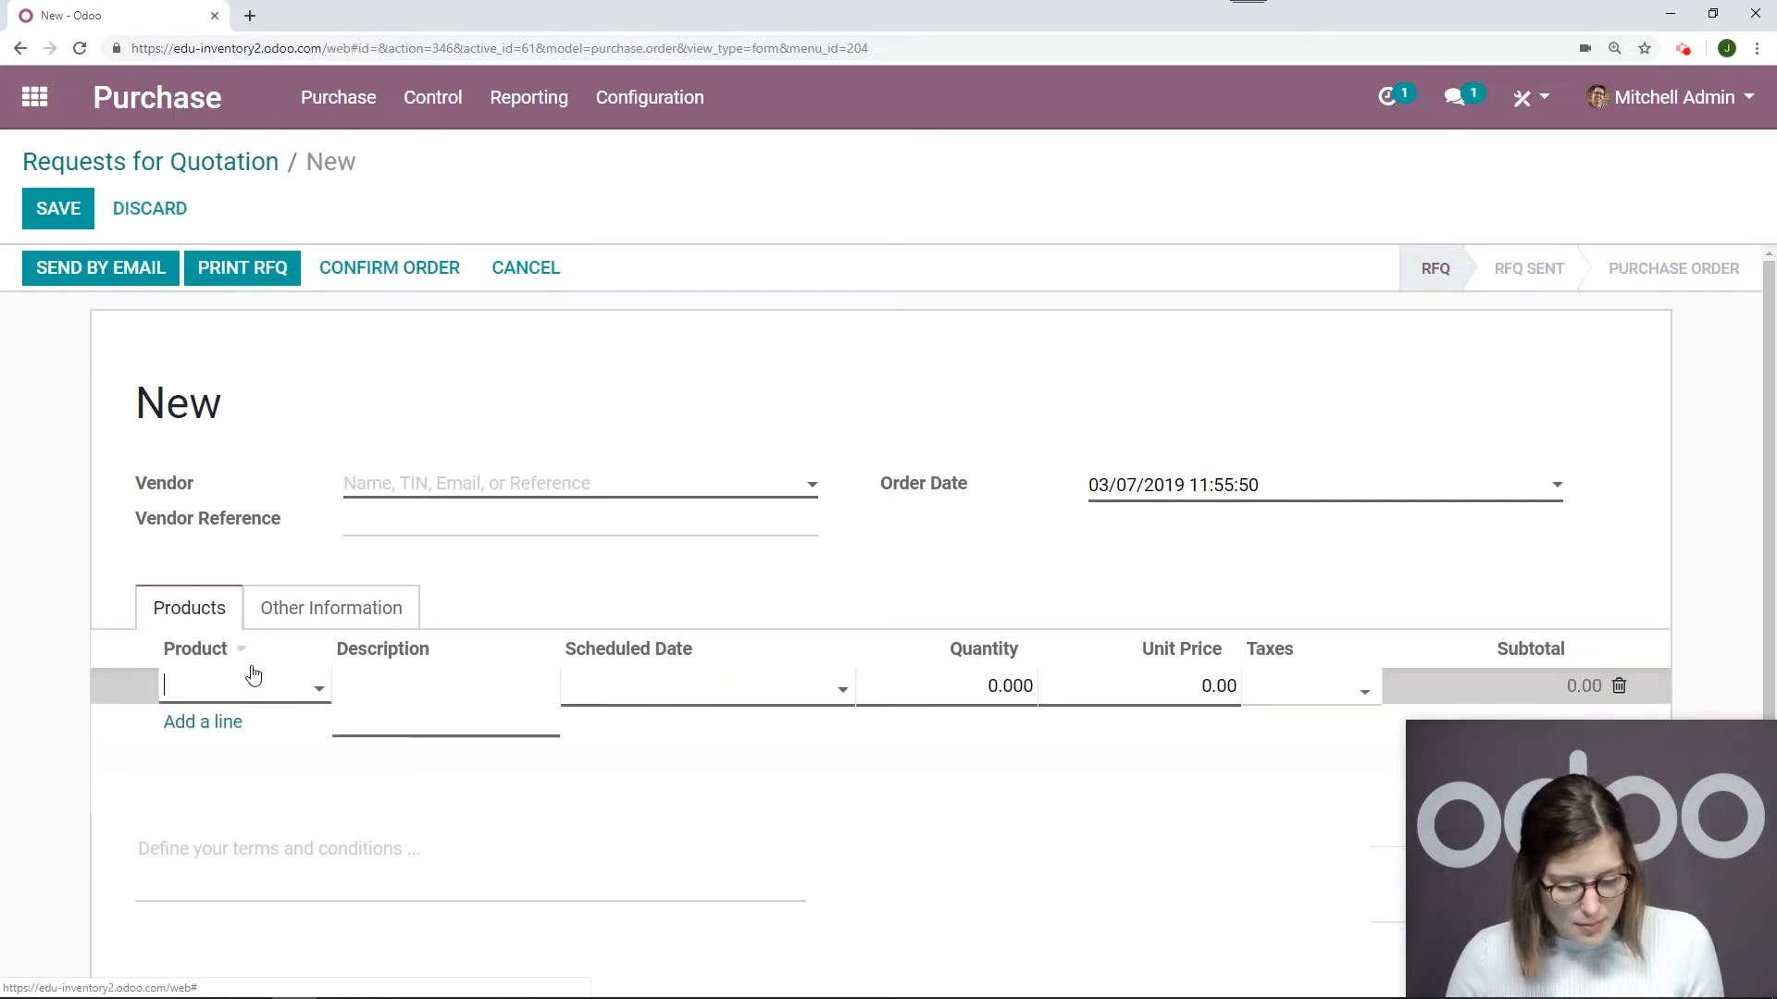
type("unit")
left_click(268, 727)
left_click(992, 688)
type("20")
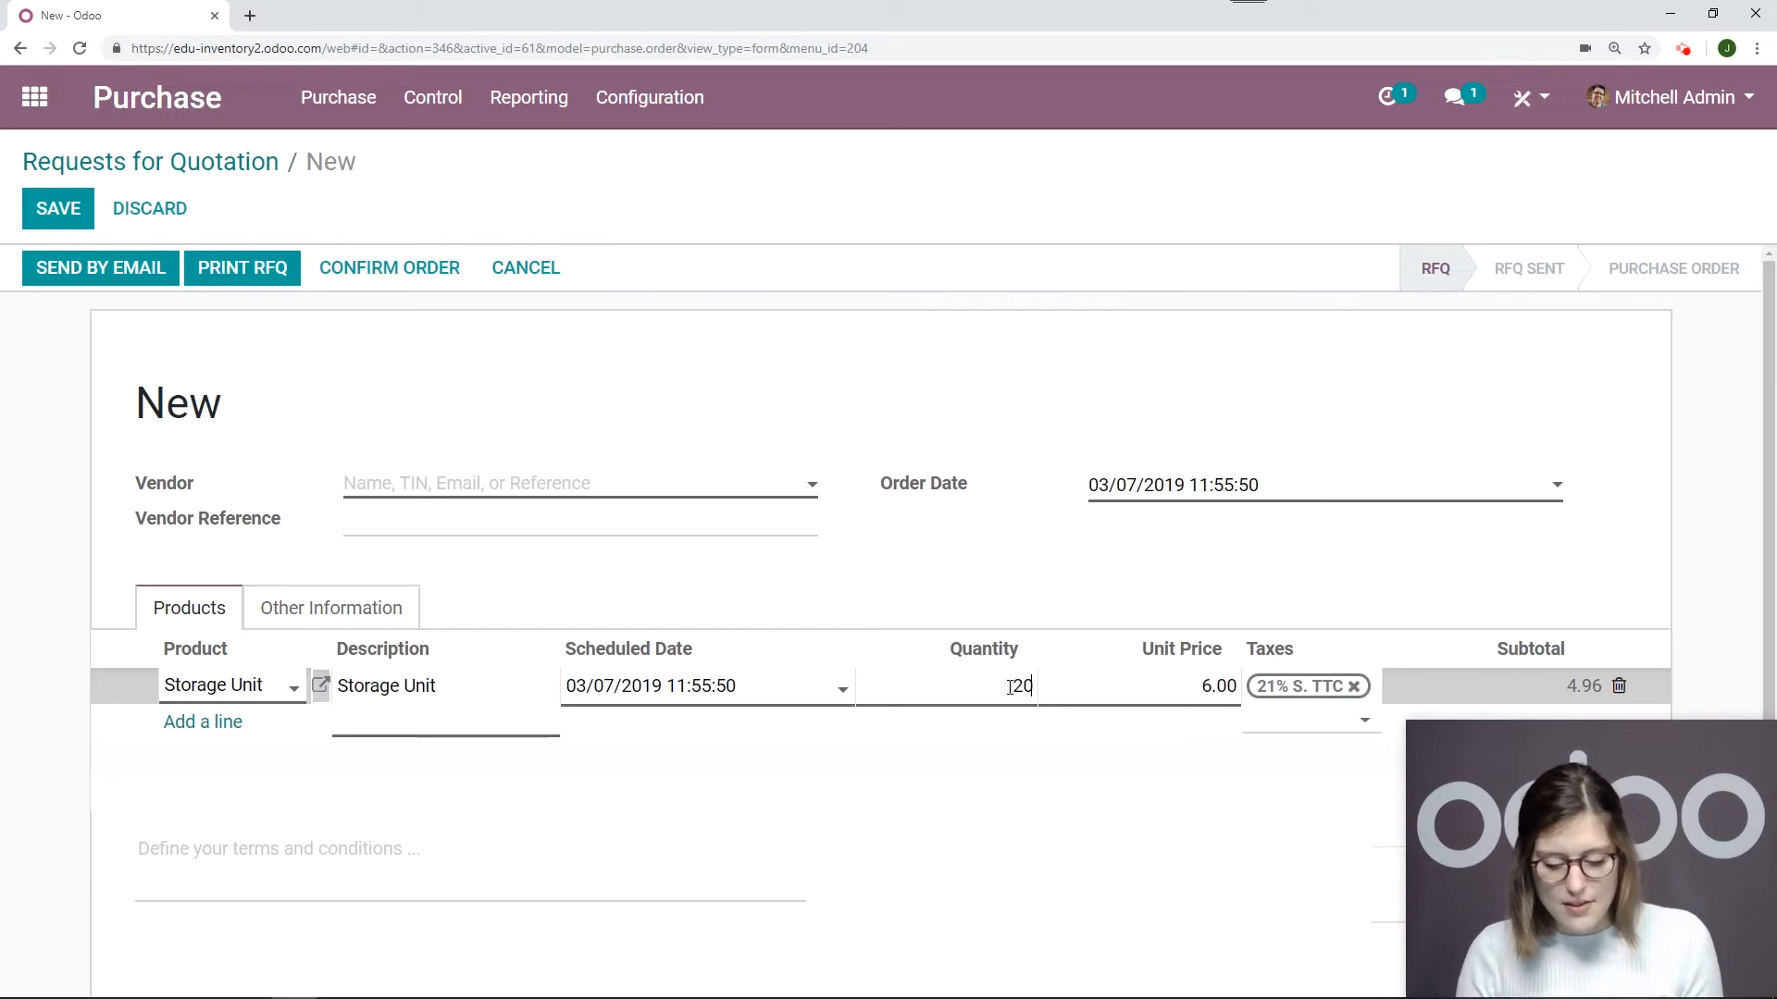
Set Azure Interior as the vendor, confirm the order and open its incoming receipt.
left_click(607, 479)
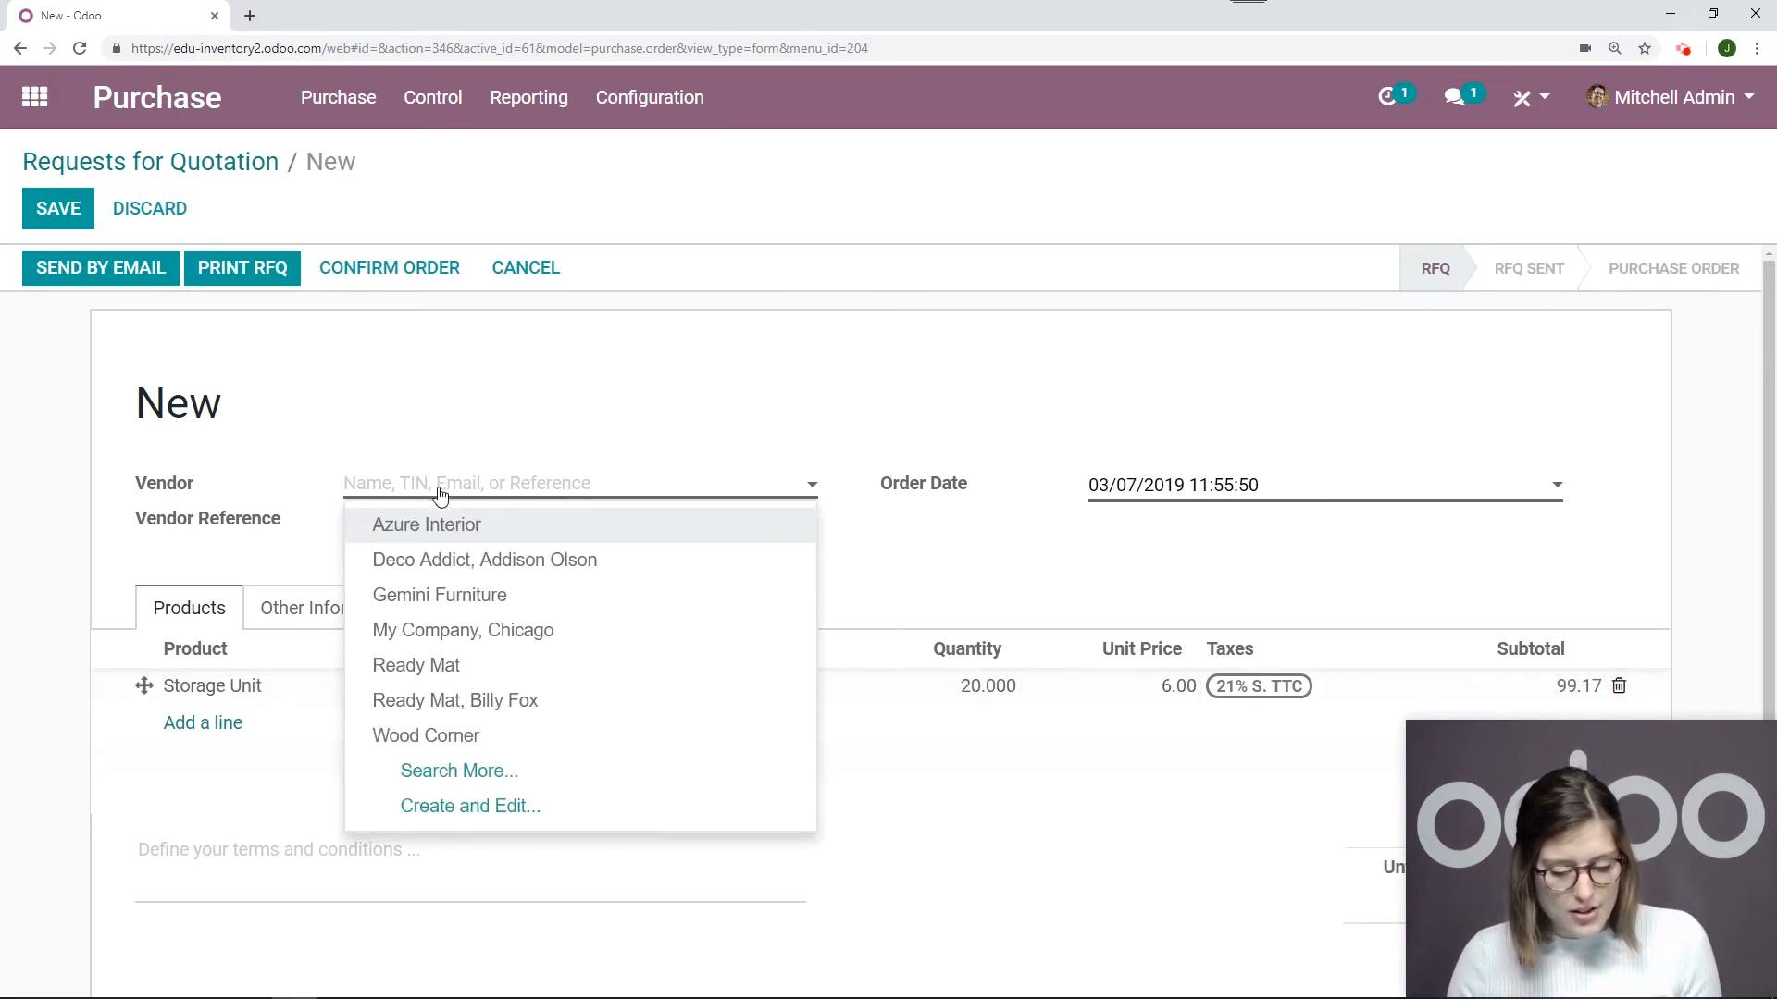
left_click(424, 530)
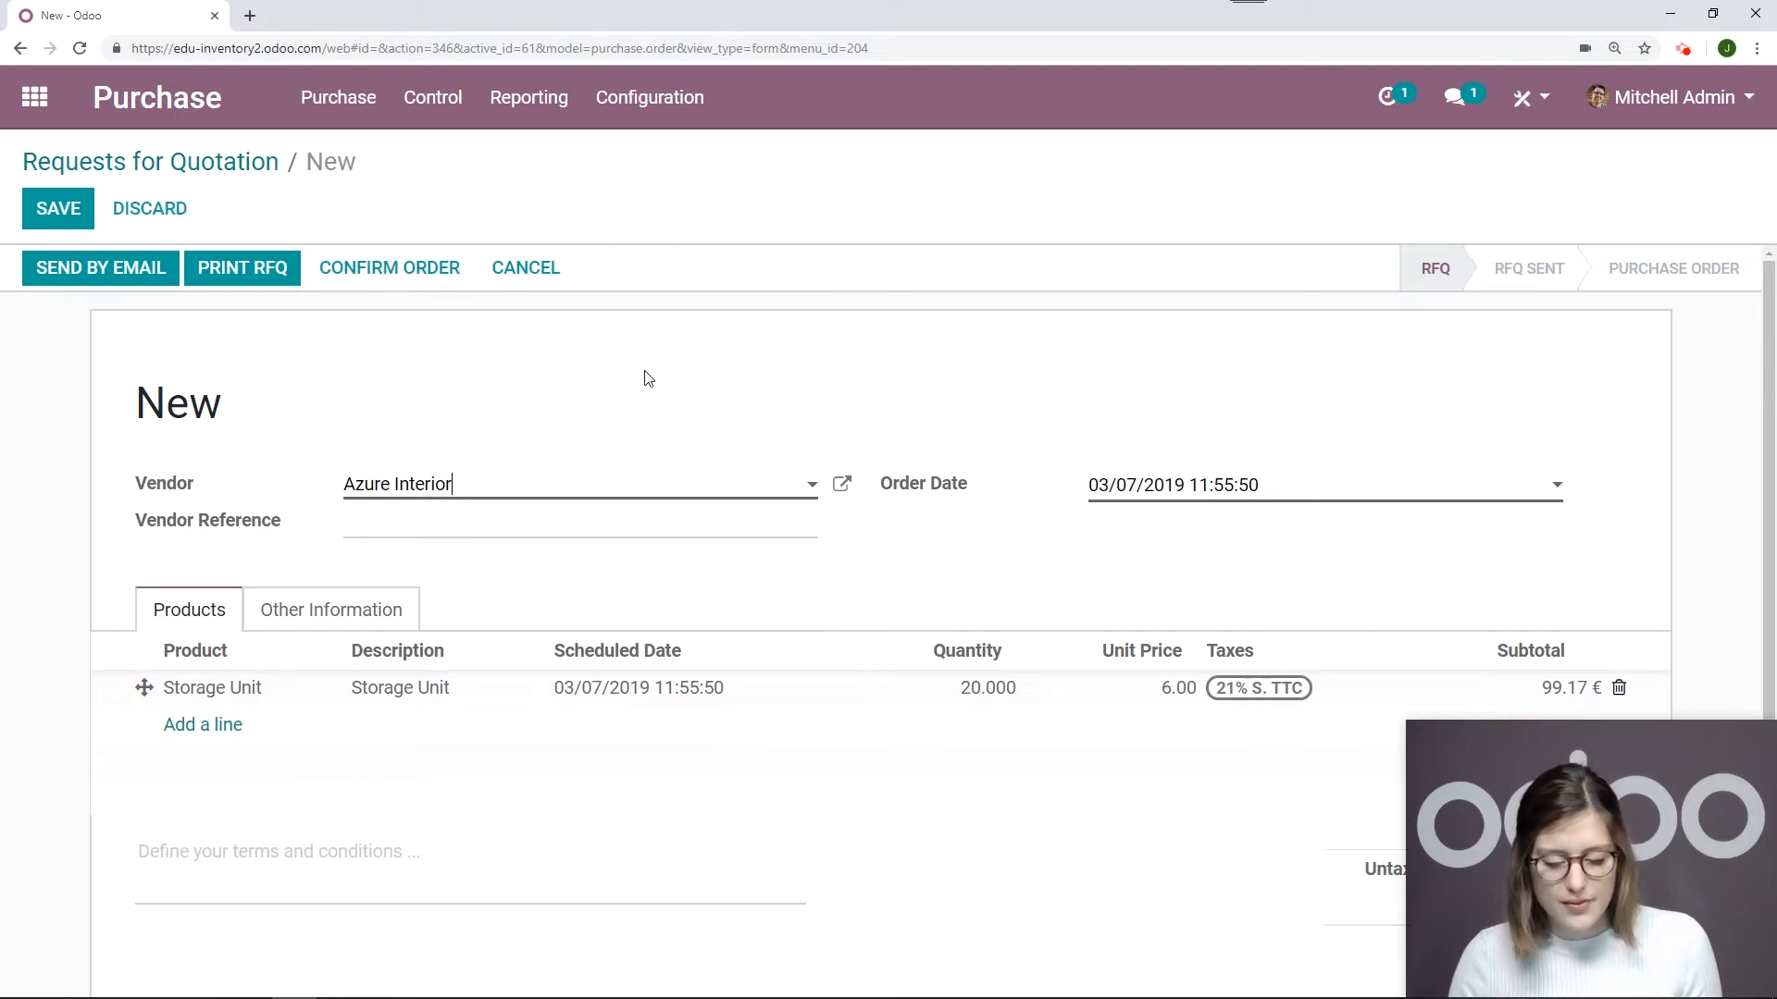
left_click(426, 276)
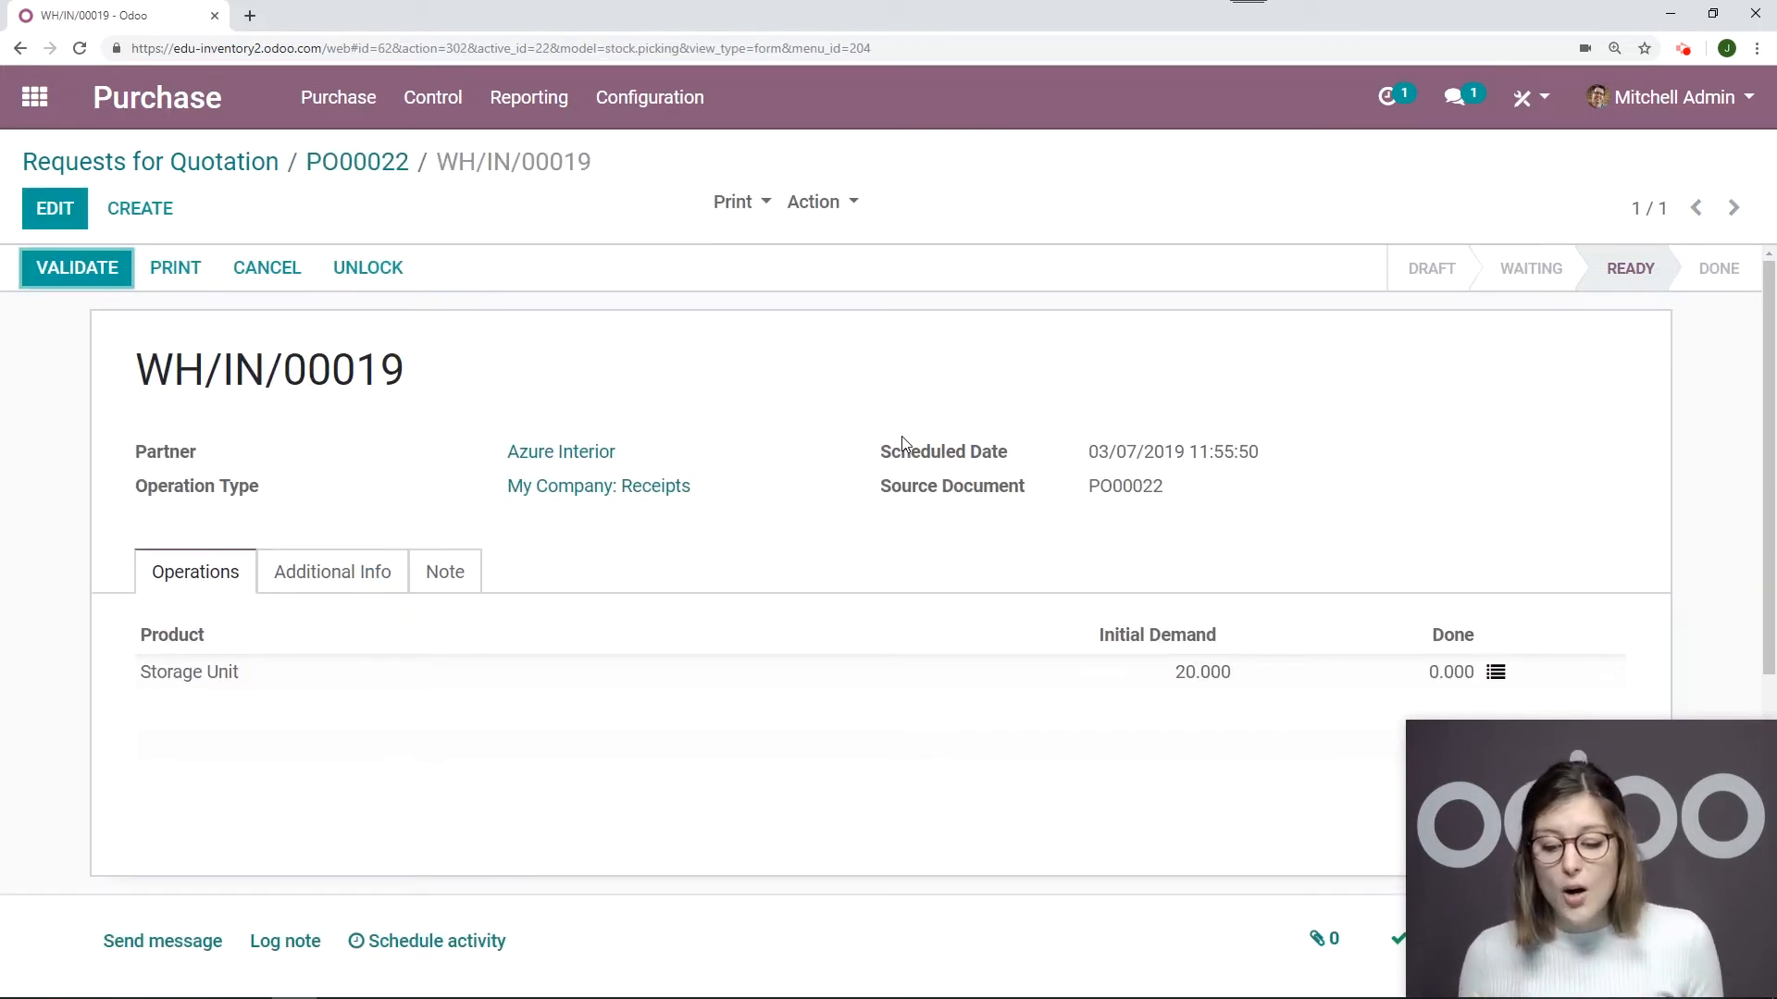
In the receipt's detailed operations for the Storage Unit, assign lot 00 with a done quantity of 10.
scroll(1051, 382, "down", 2)
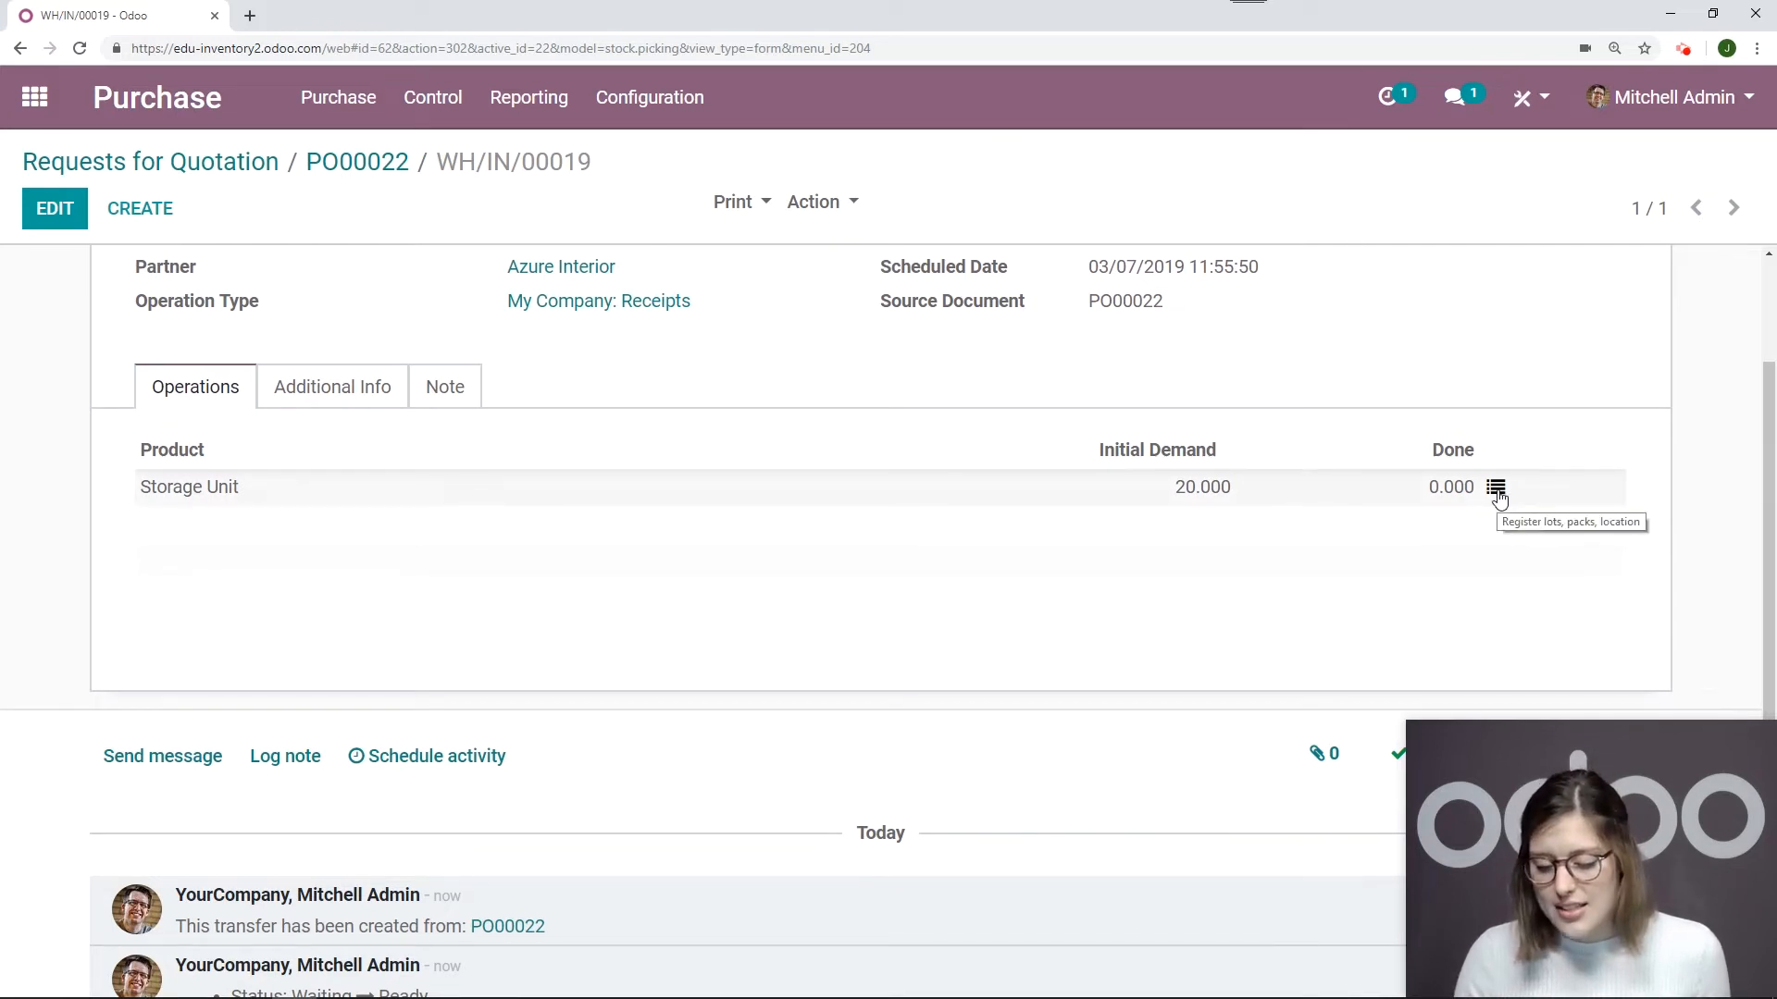
left_click(1496, 487)
left_click(370, 438)
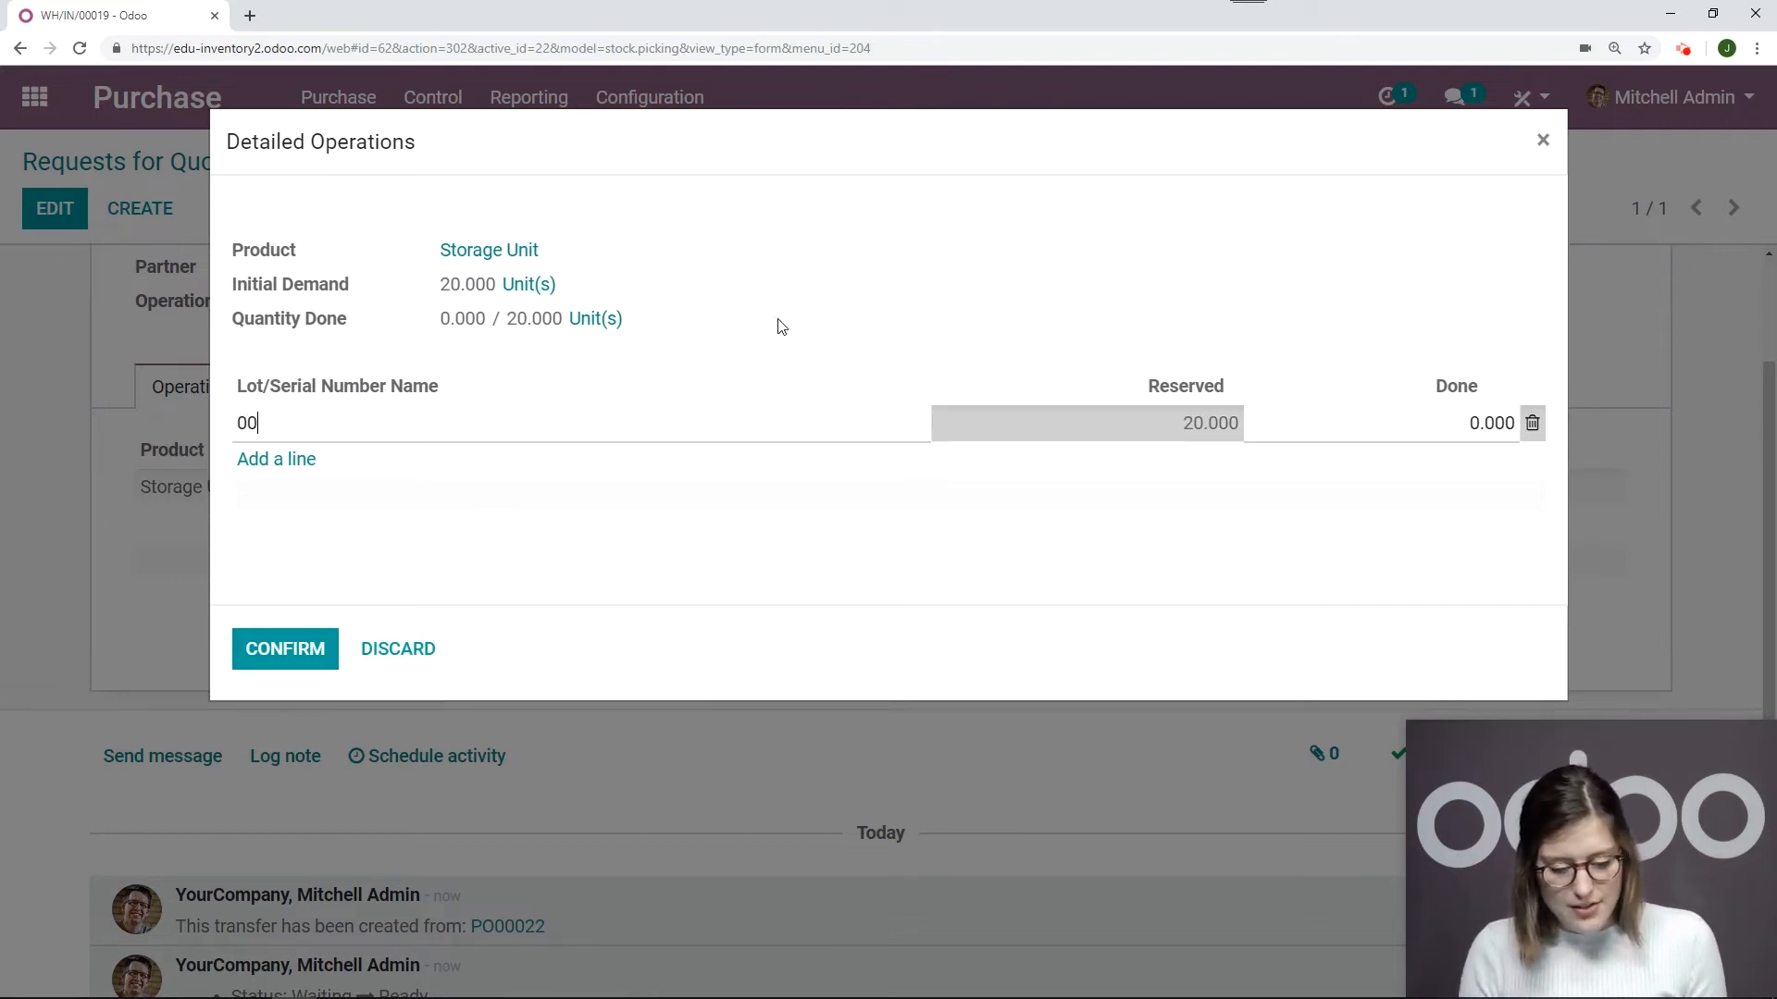
left_click(1376, 418)
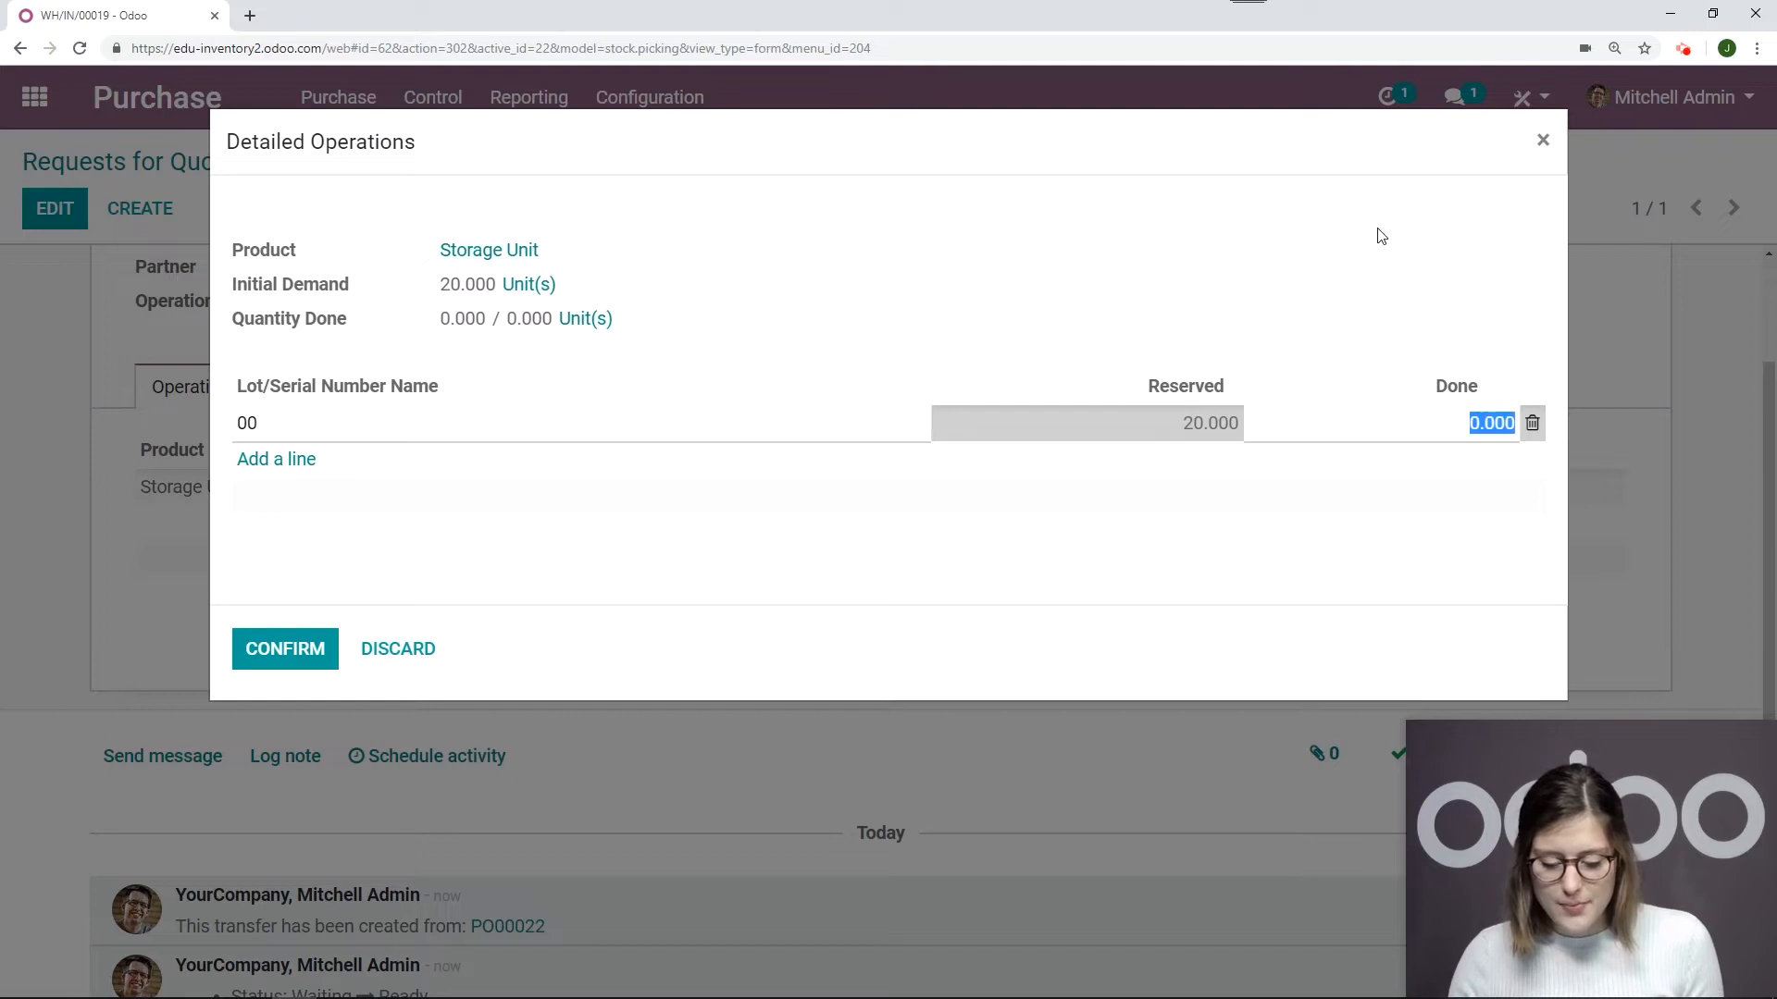
type("10")
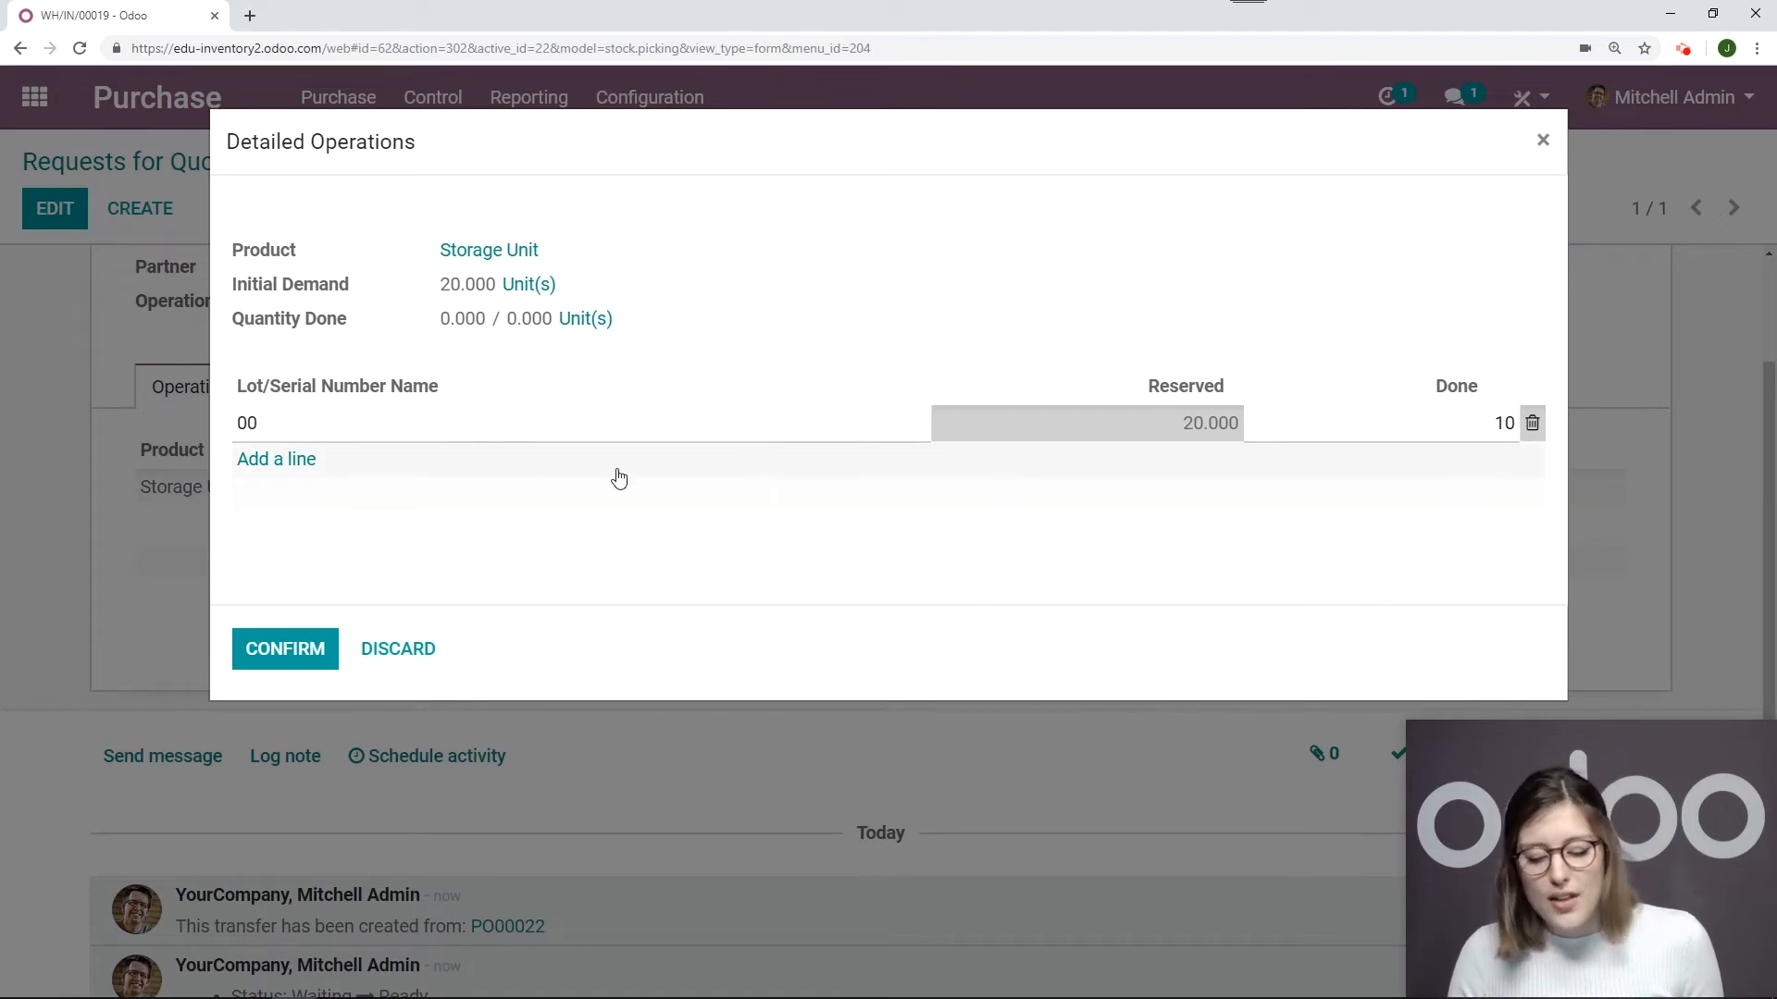
Add a second lot line named 01 with a done quantity of 5.
left_click(275, 462)
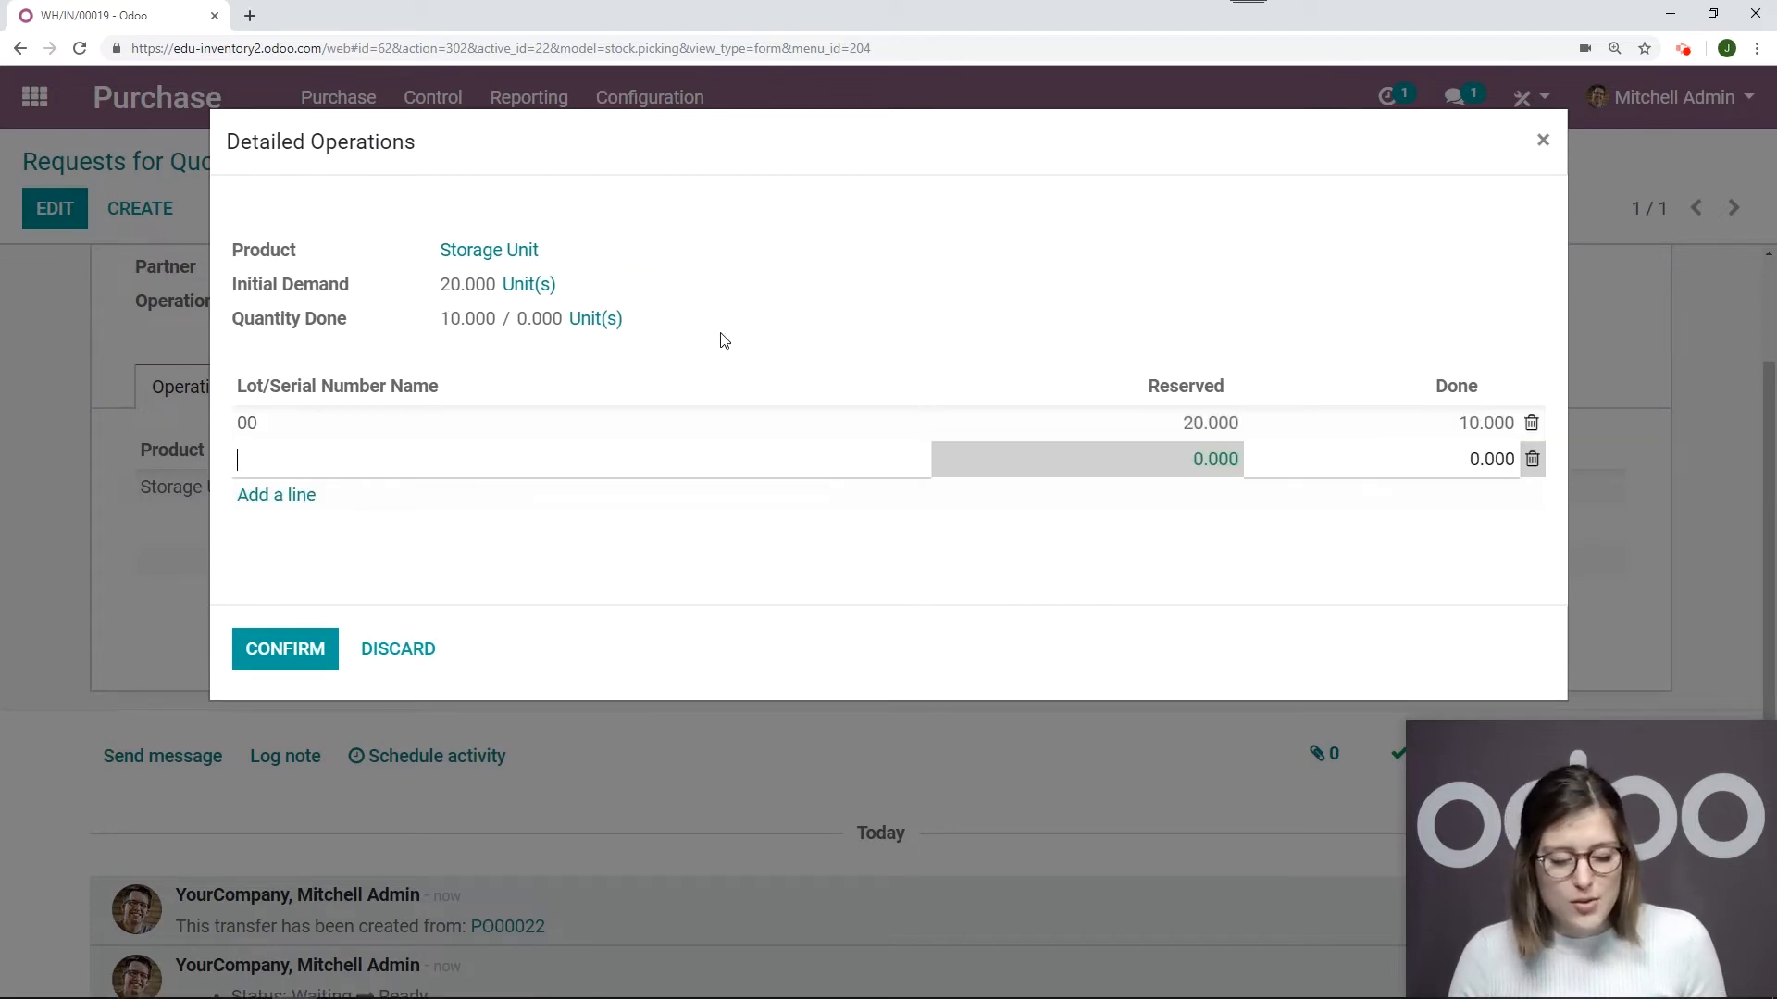
left_click(1465, 460)
type("5")
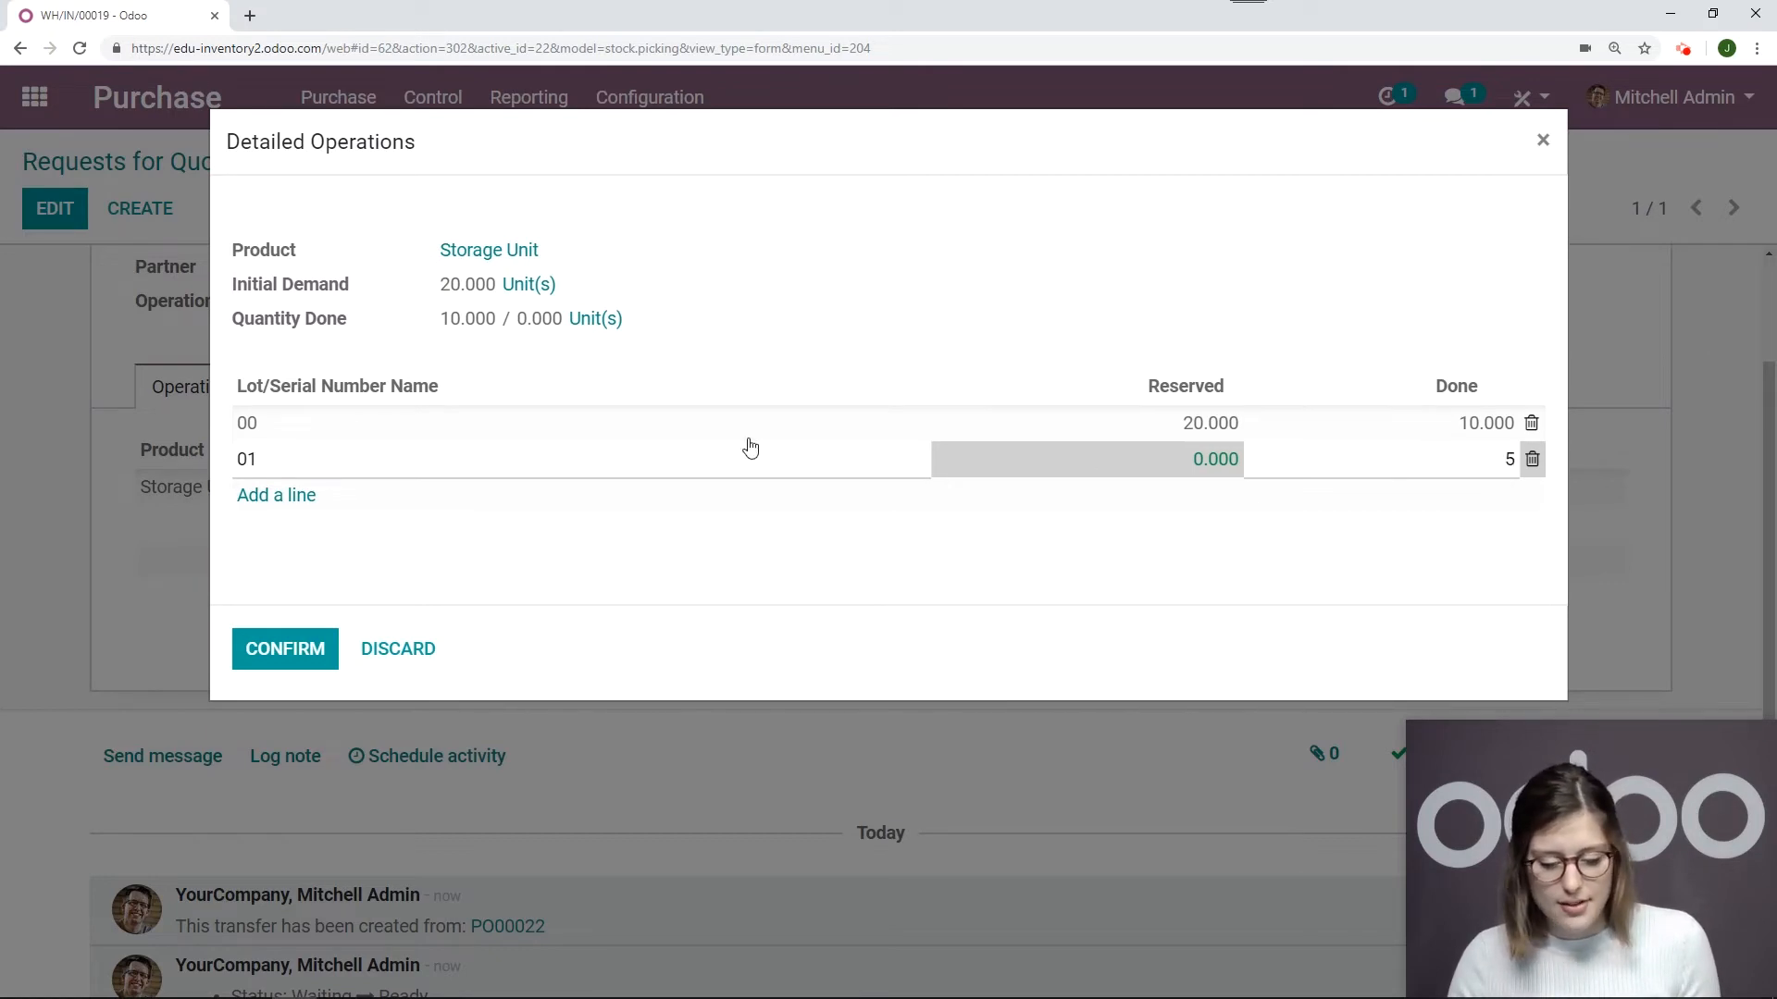
Add a third lot line named 02 with a done quantity of 5 and confirm the detailed operations.
left_click(283, 502)
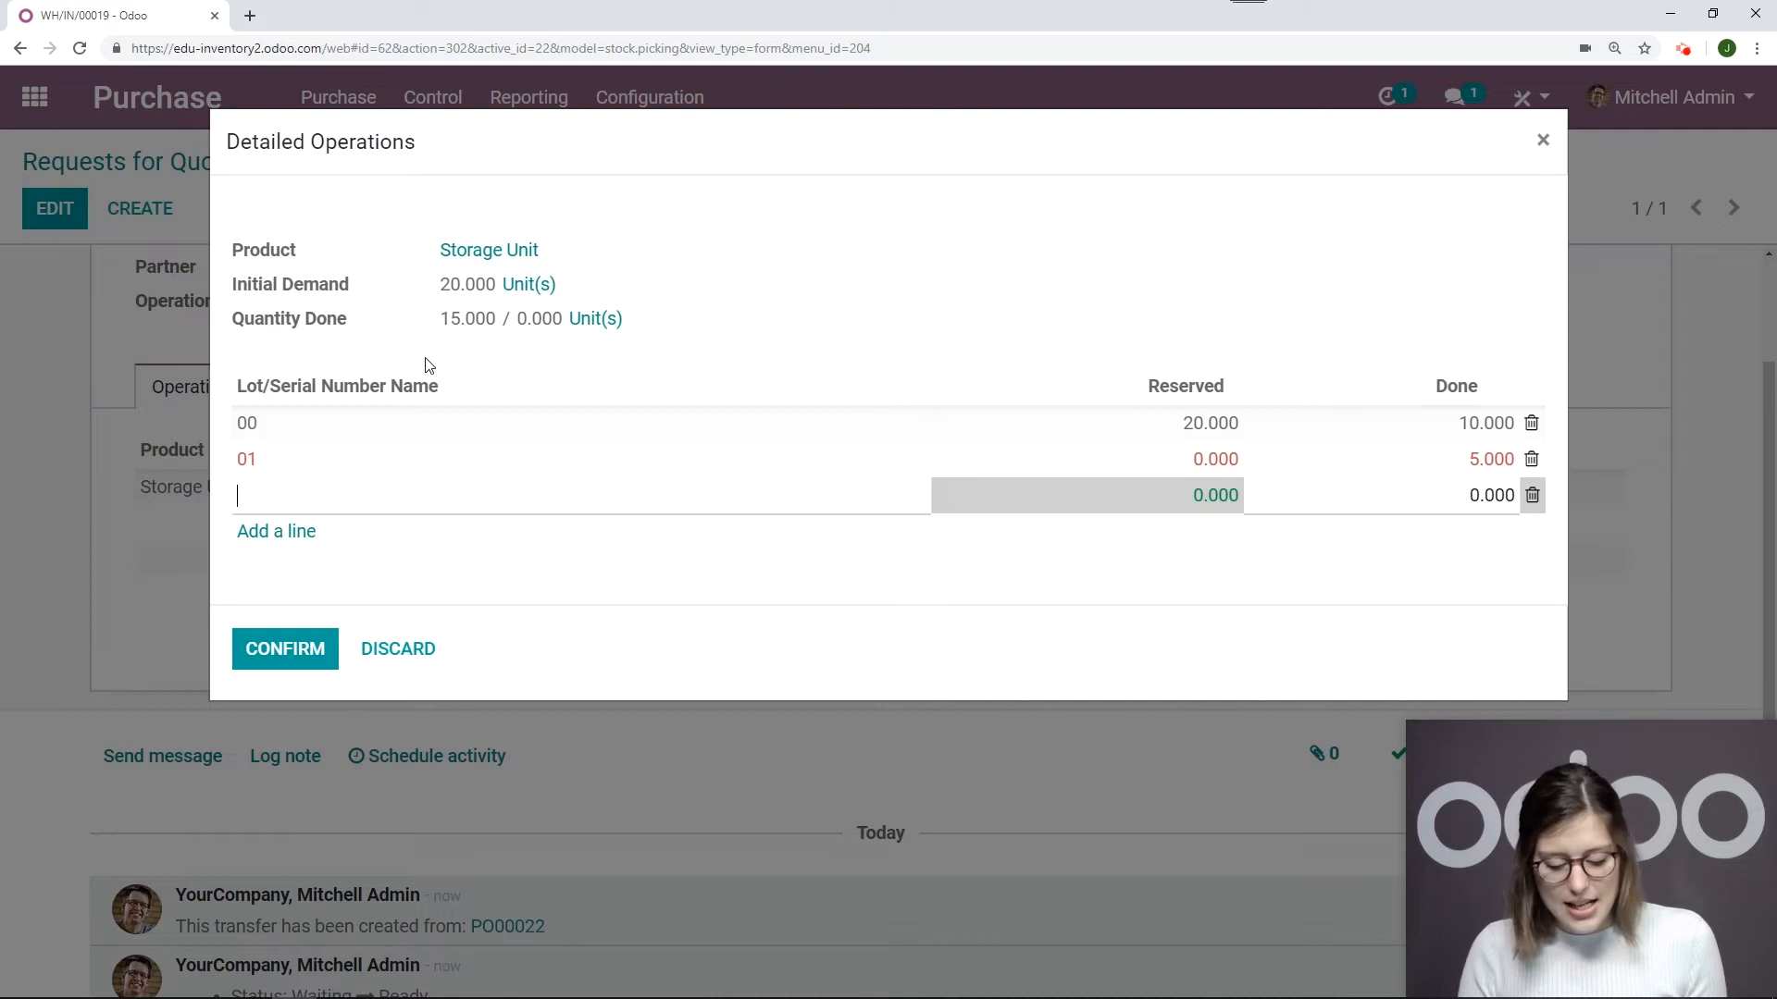
type("02")
left_click(1461, 493)
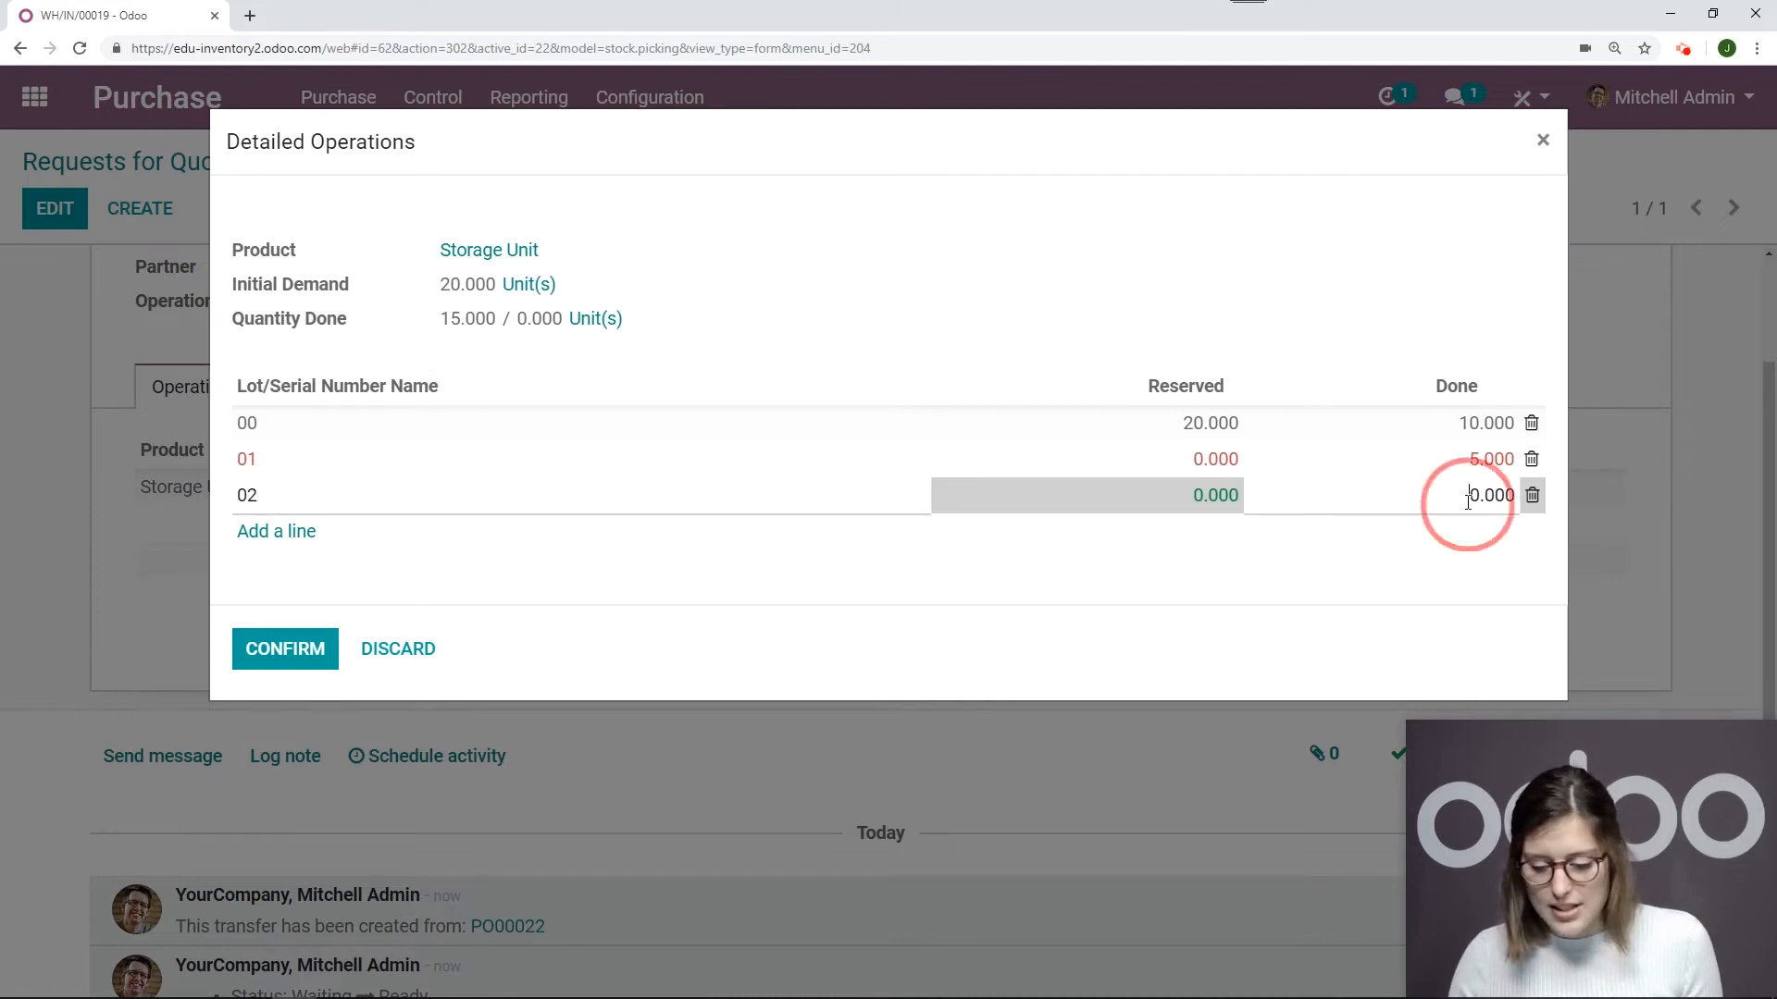
type("5")
left_click(1055, 238)
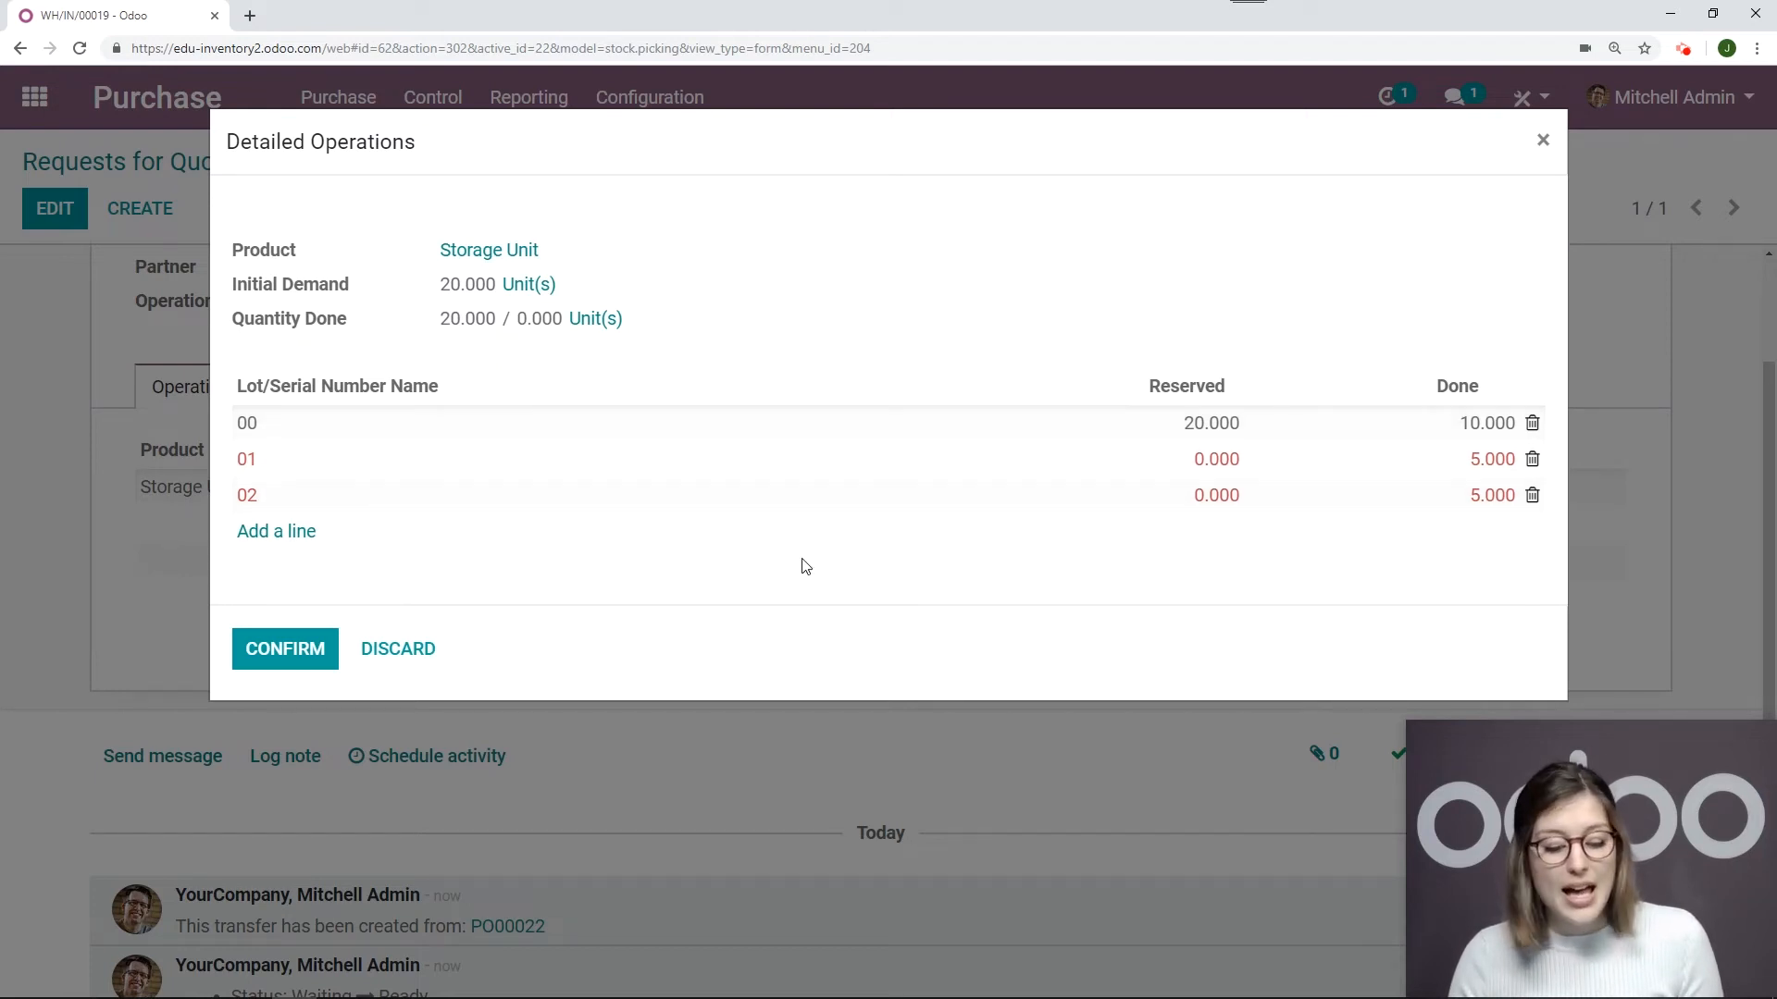
left_click(284, 644)
Review the Storage Unit's lot lines in the receipt's detailed operations.
scroll(1328, 515, "down", 3)
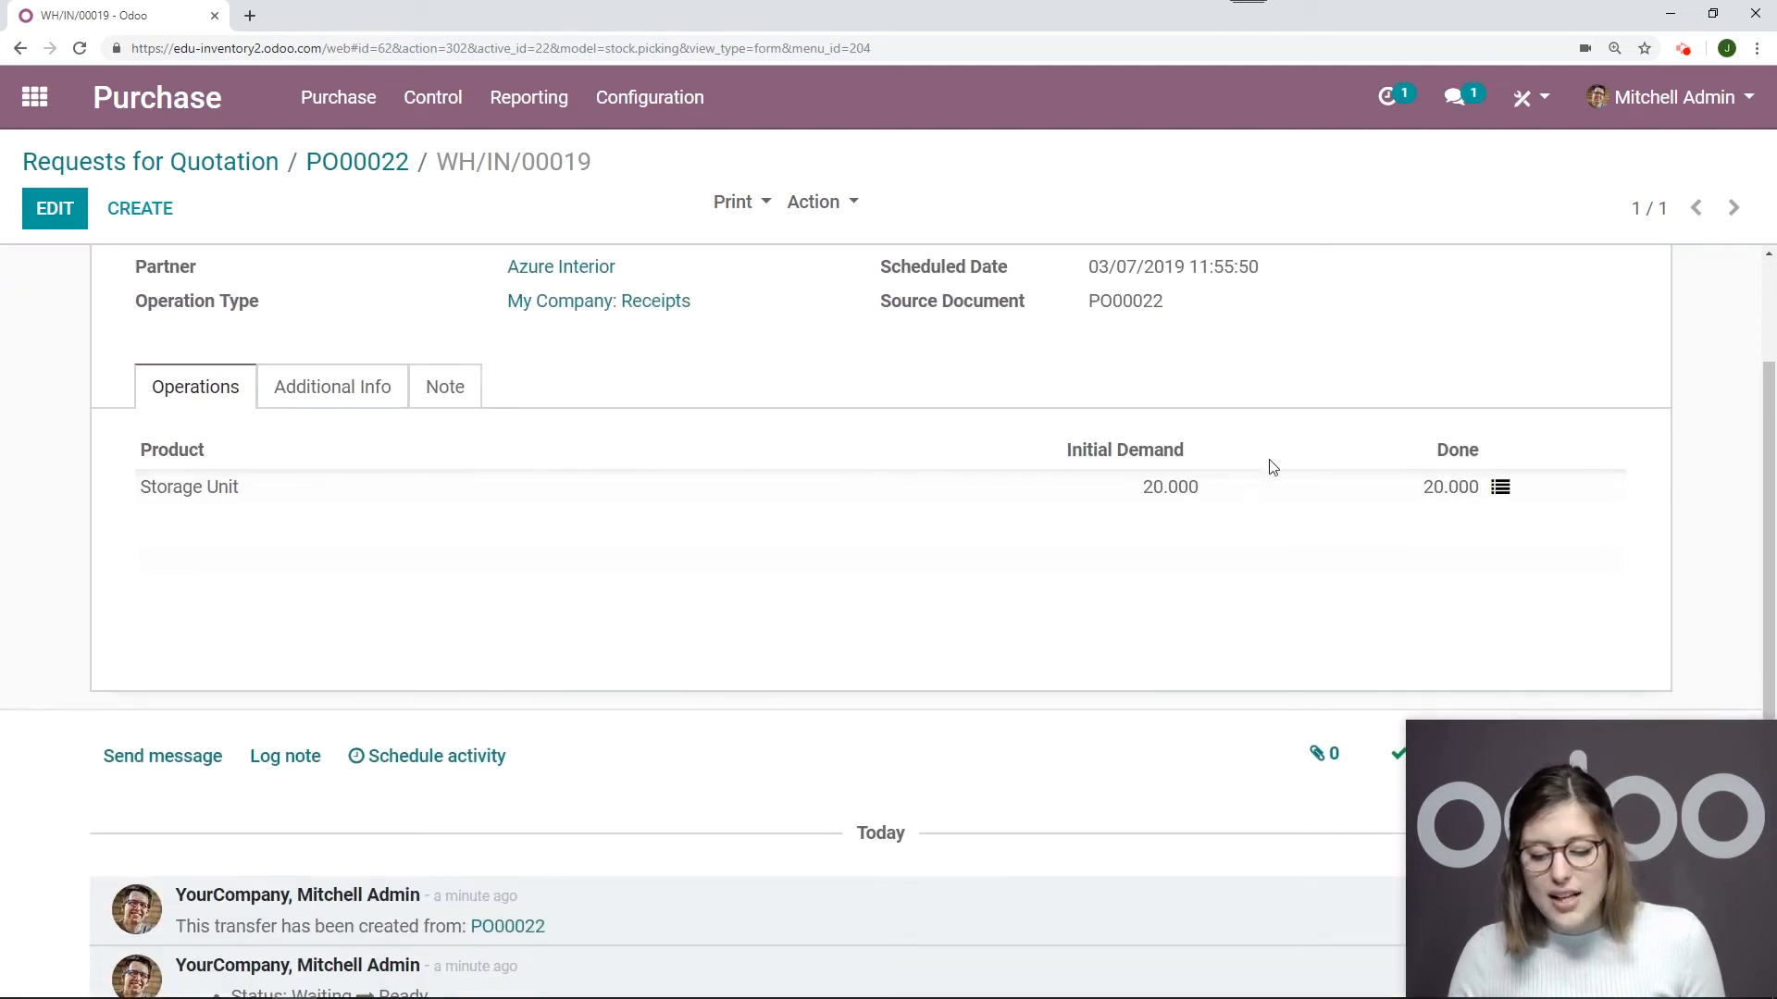
left_click(1500, 486)
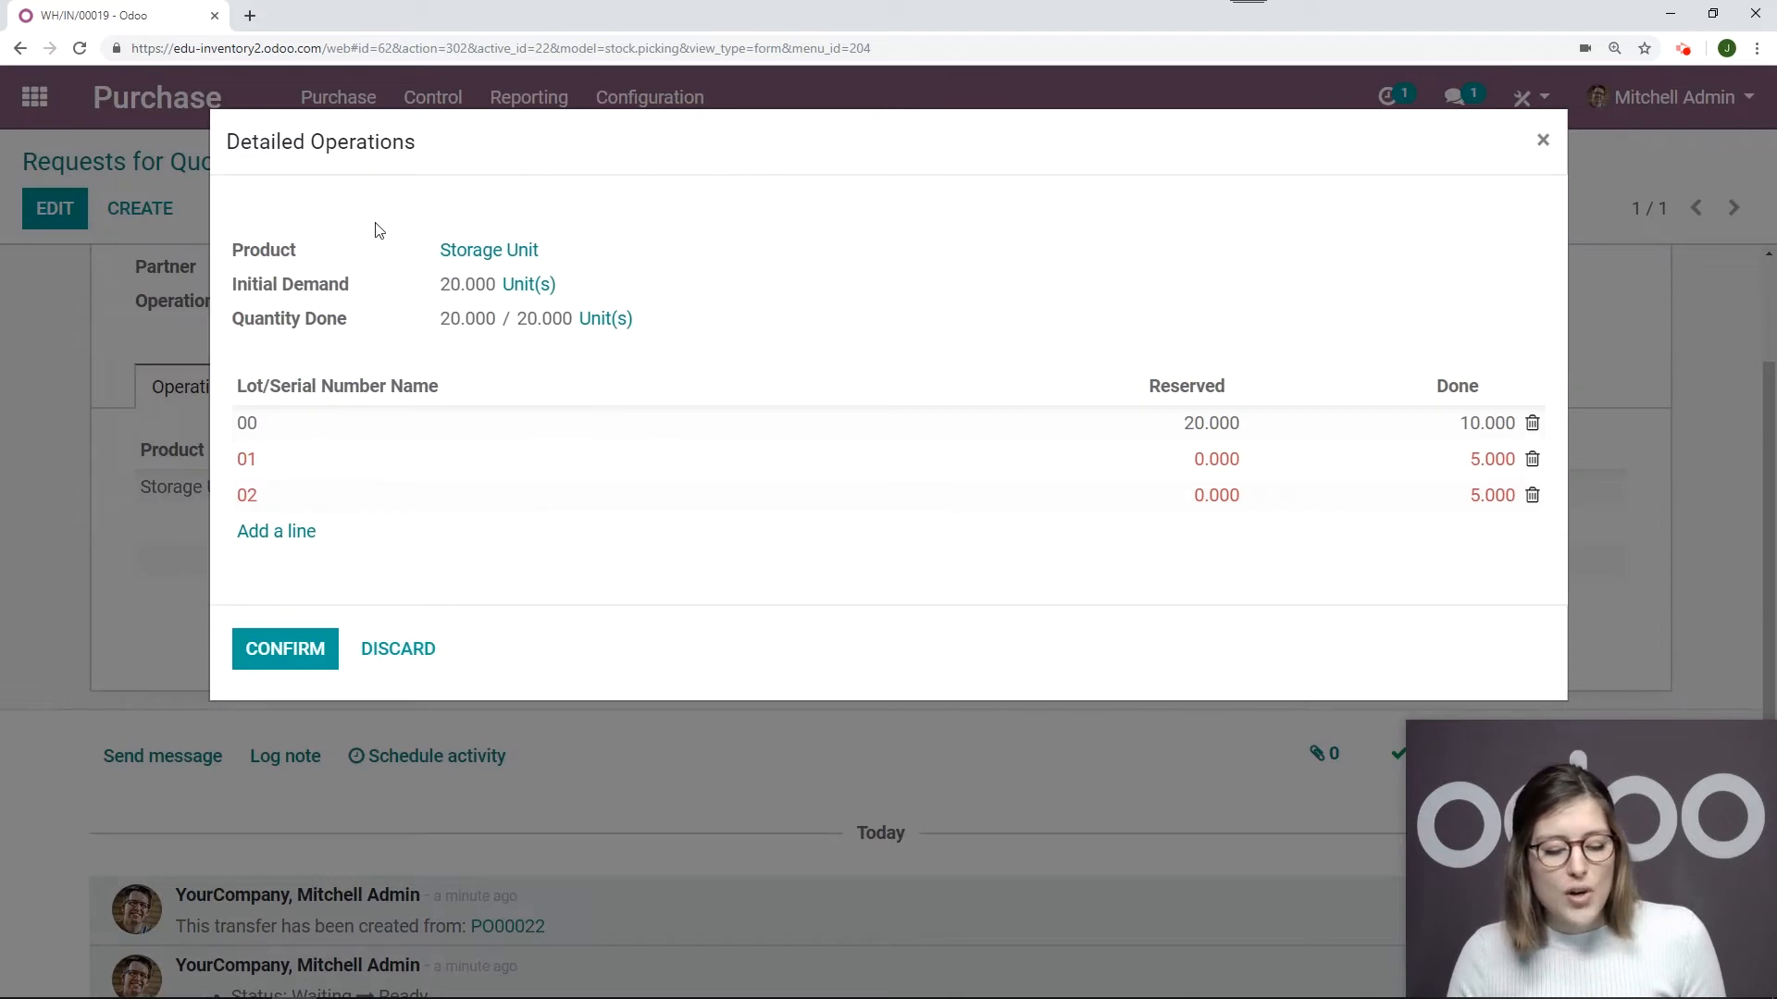
left_click(311, 650)
Validate the incoming receipt and open its traceability report.
scroll(1023, 537, "up", 2)
left_click(120, 279)
scroll(1344, 346, "down", 1)
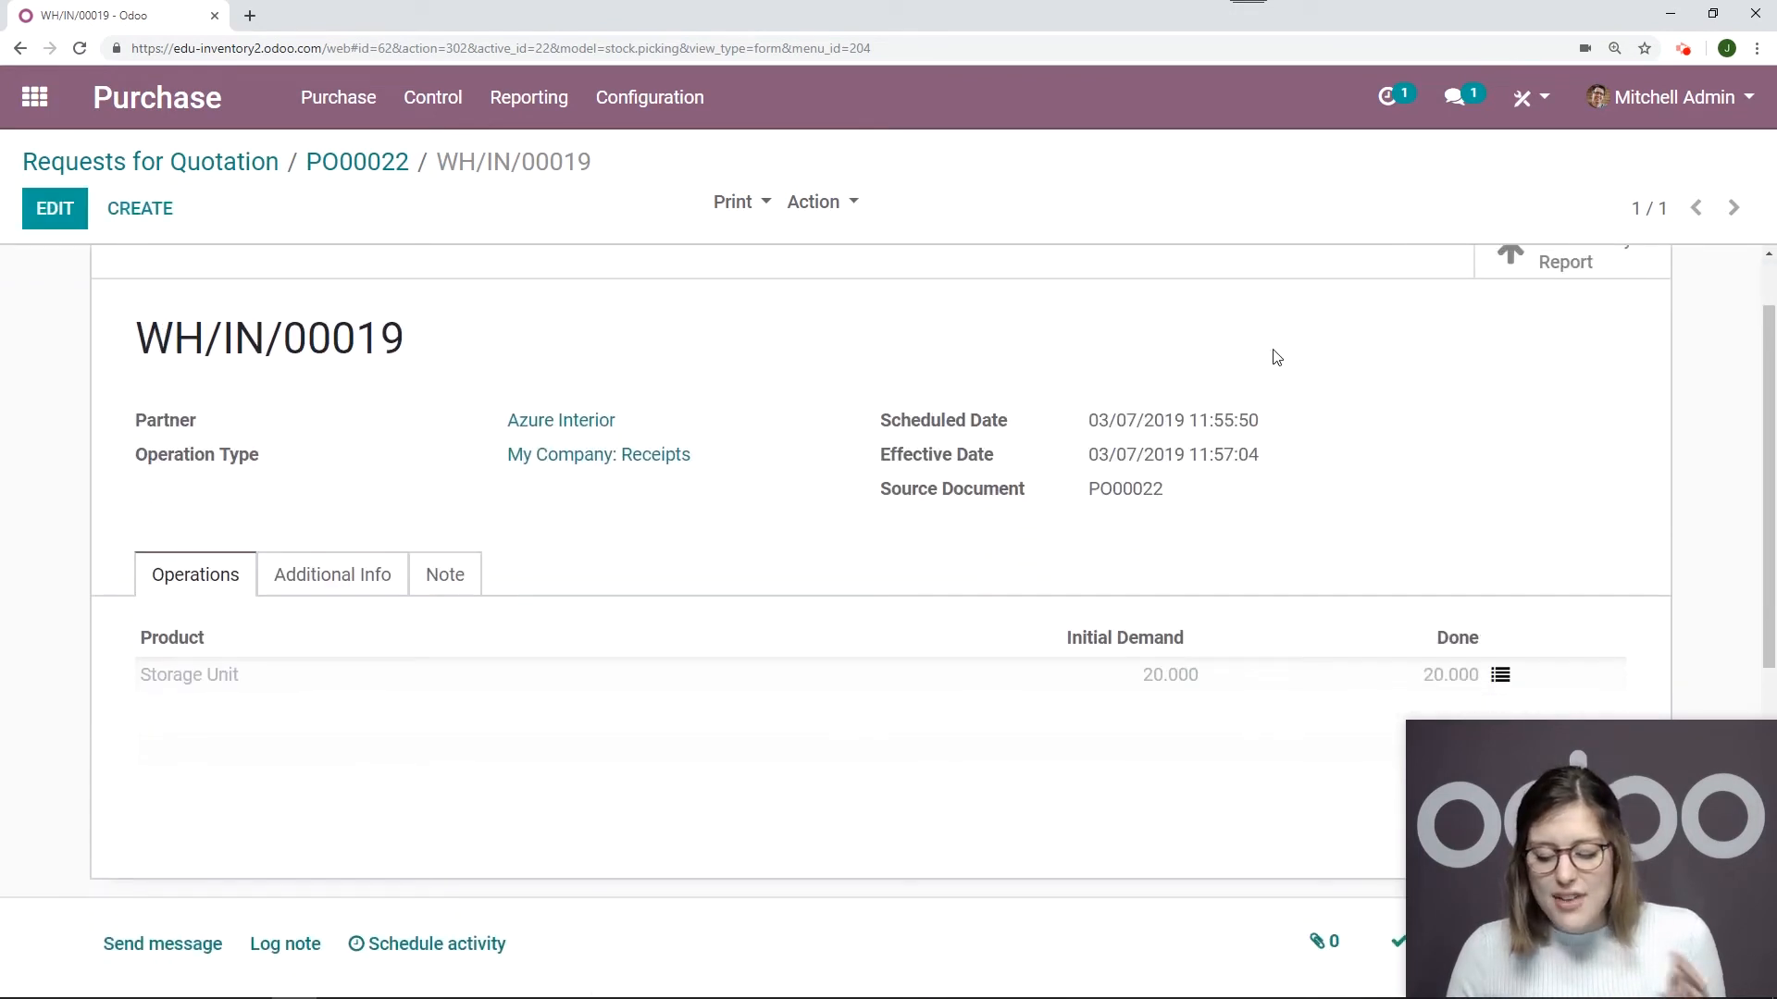
scroll(1425, 415, "up", 1)
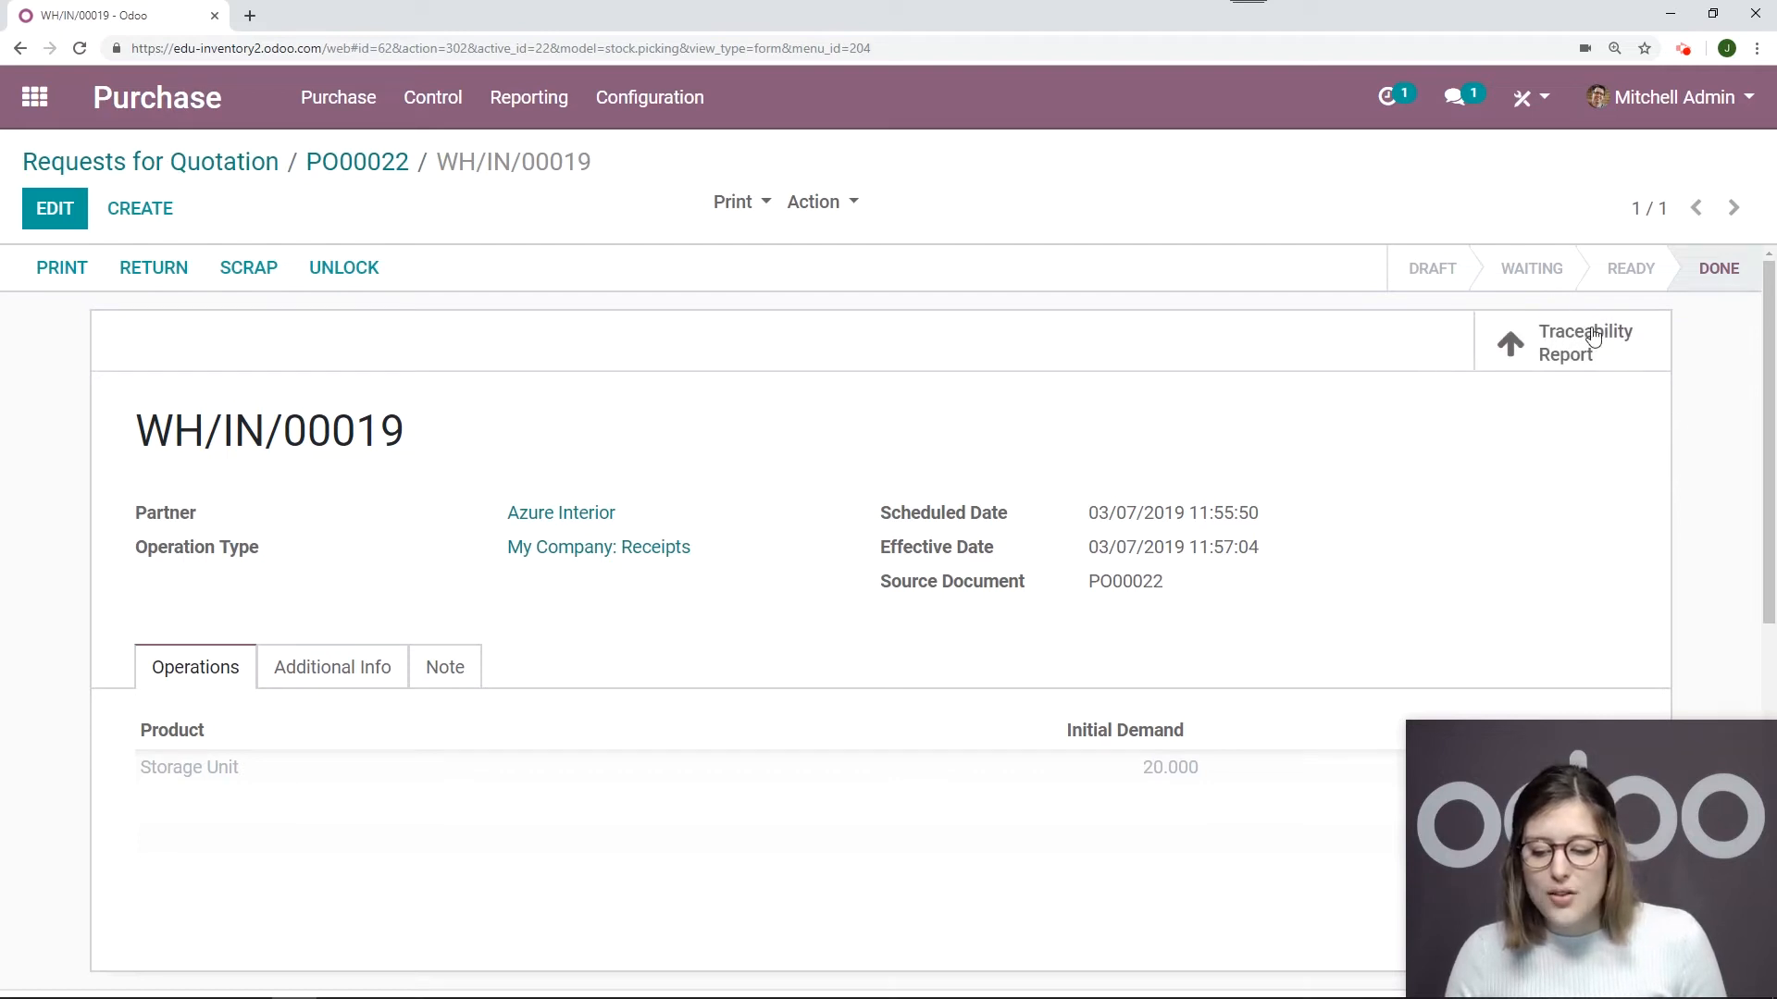
left_click(1591, 358)
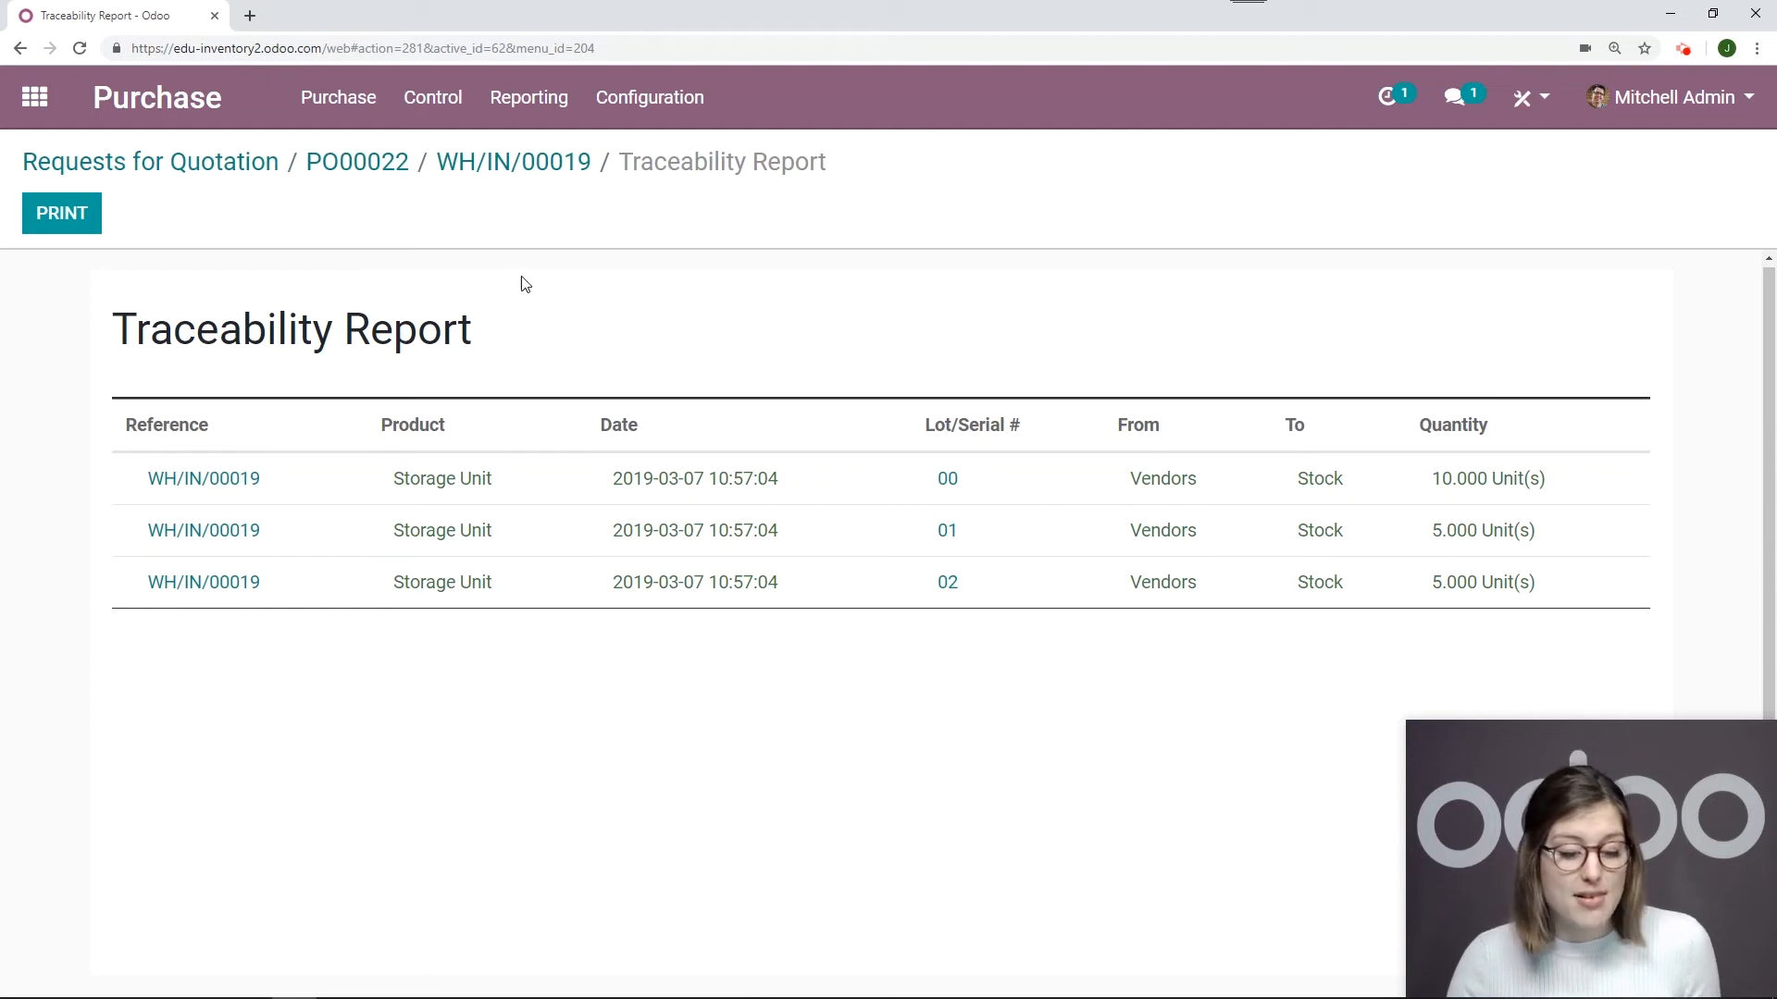
Create a new quotation in the Sales app with an Azure Interior contact as the customer.
left_click(35, 96)
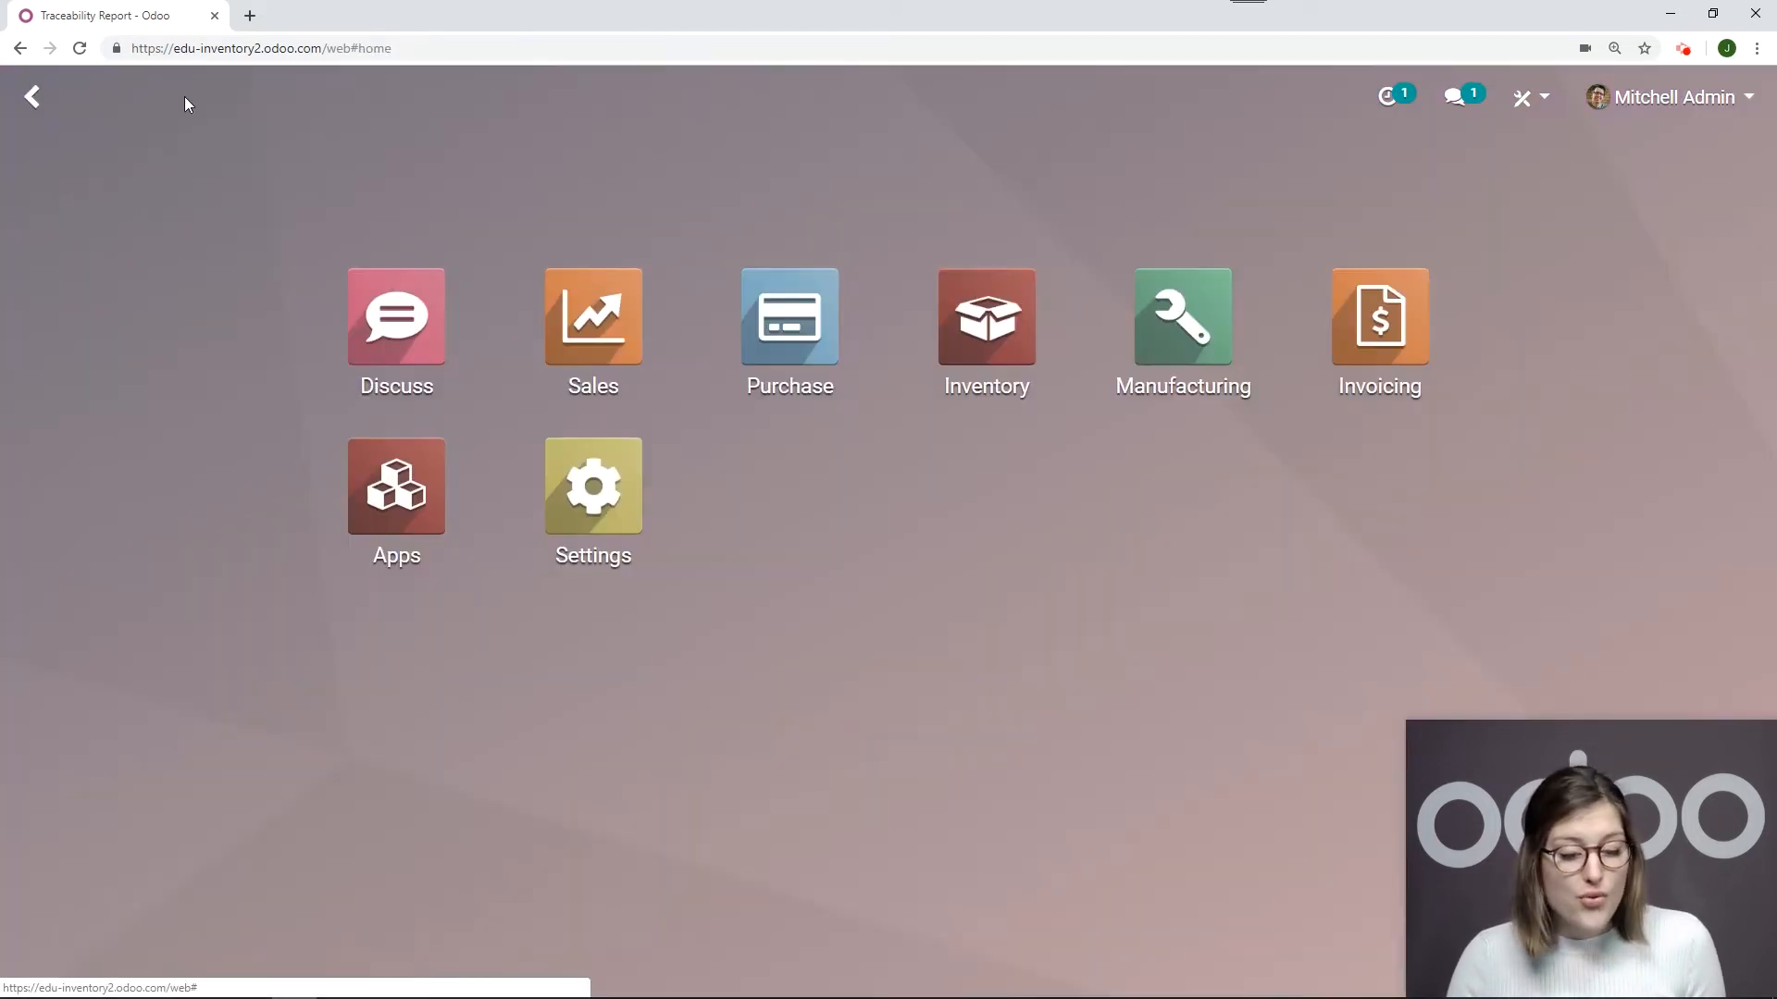
left_click(617, 306)
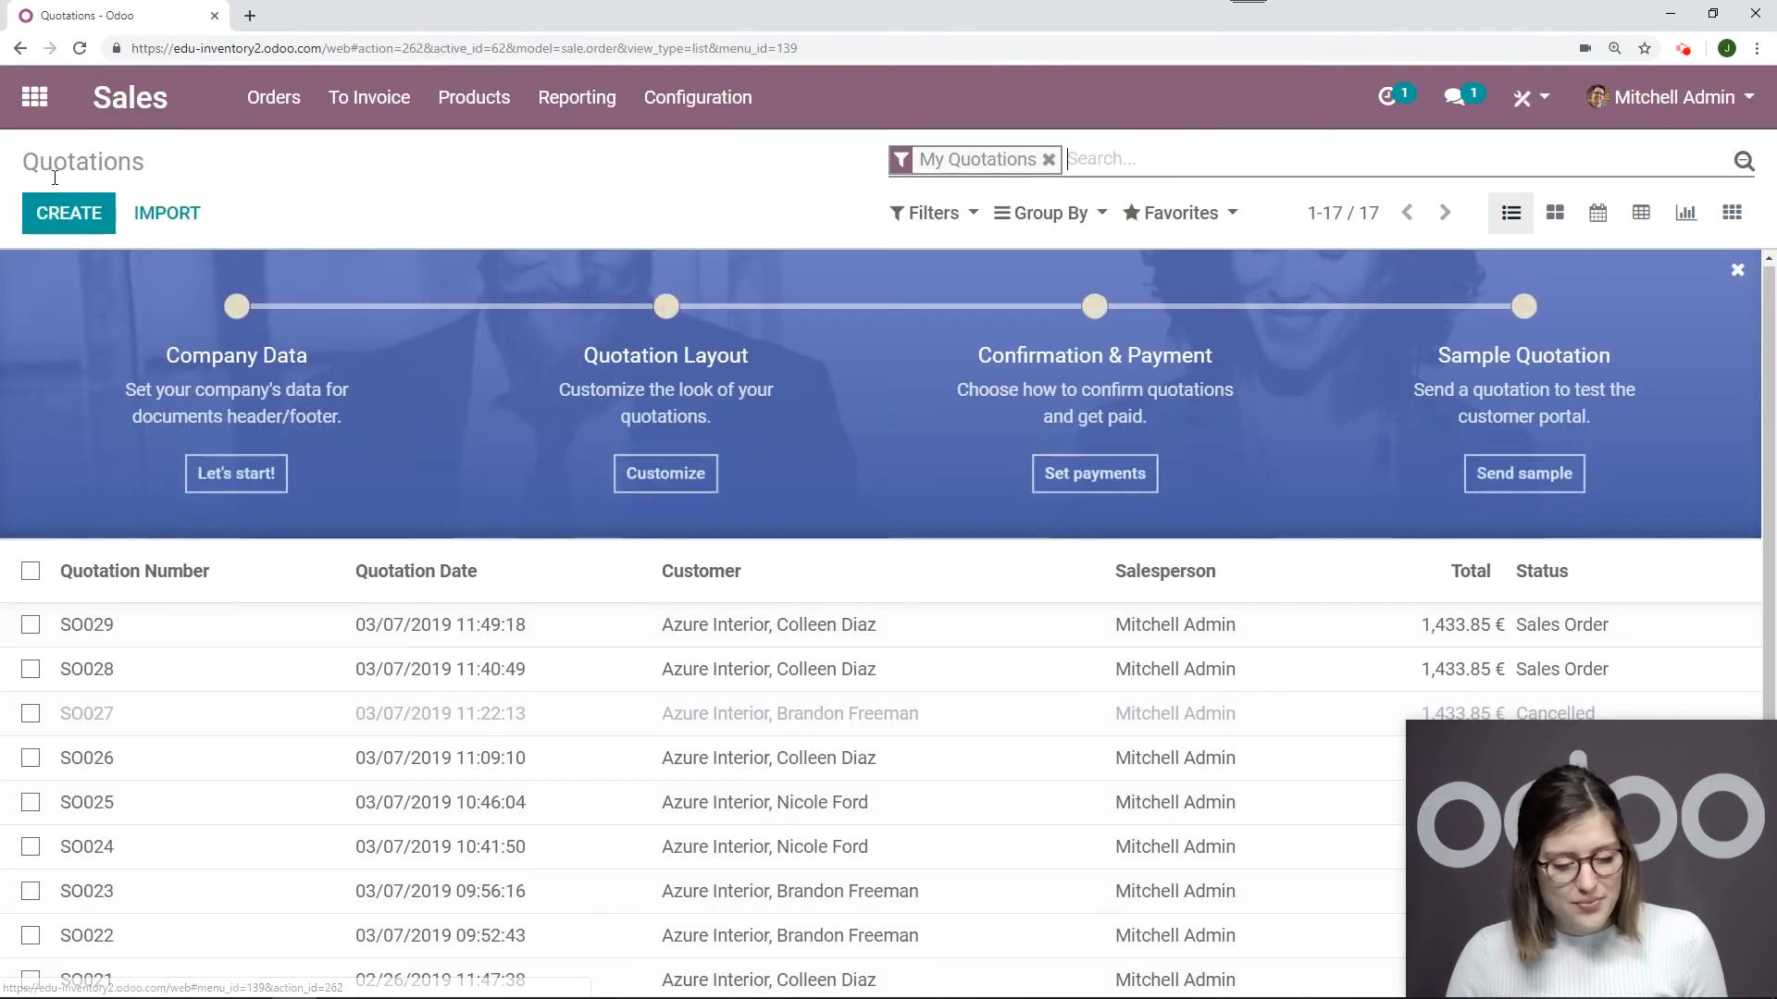
left_click(58, 209)
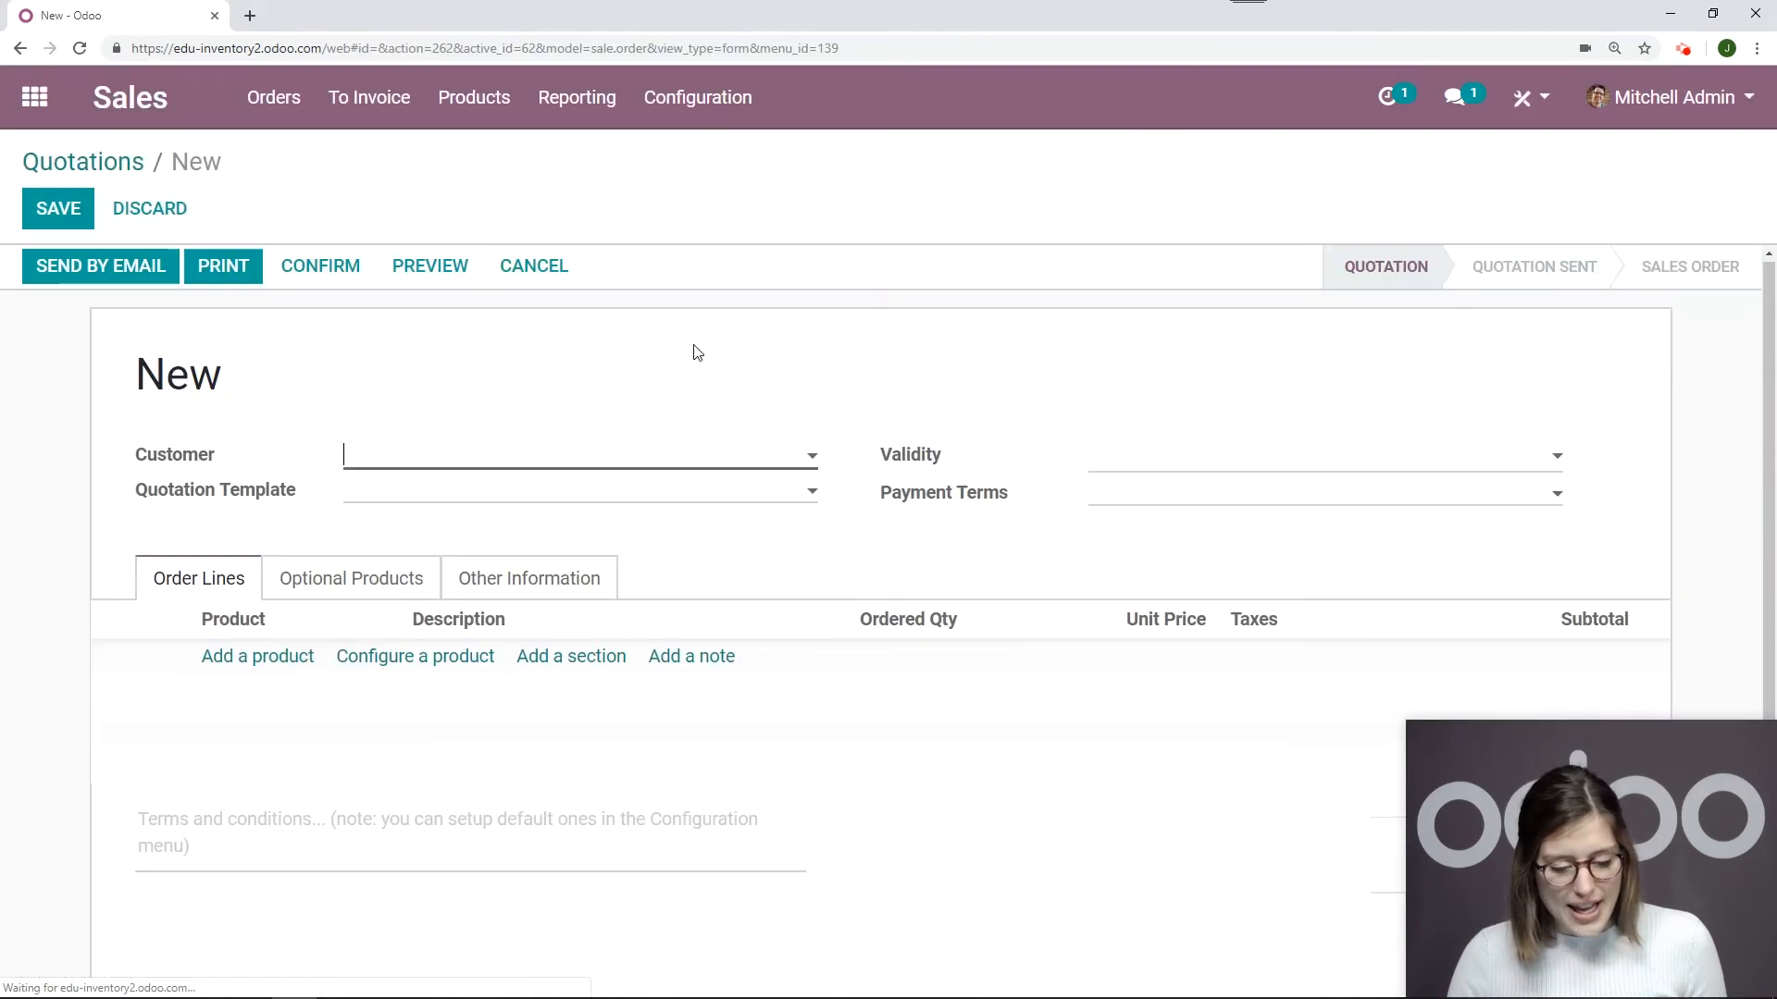
scroll(508, 398, "down", 2)
left_click(527, 287)
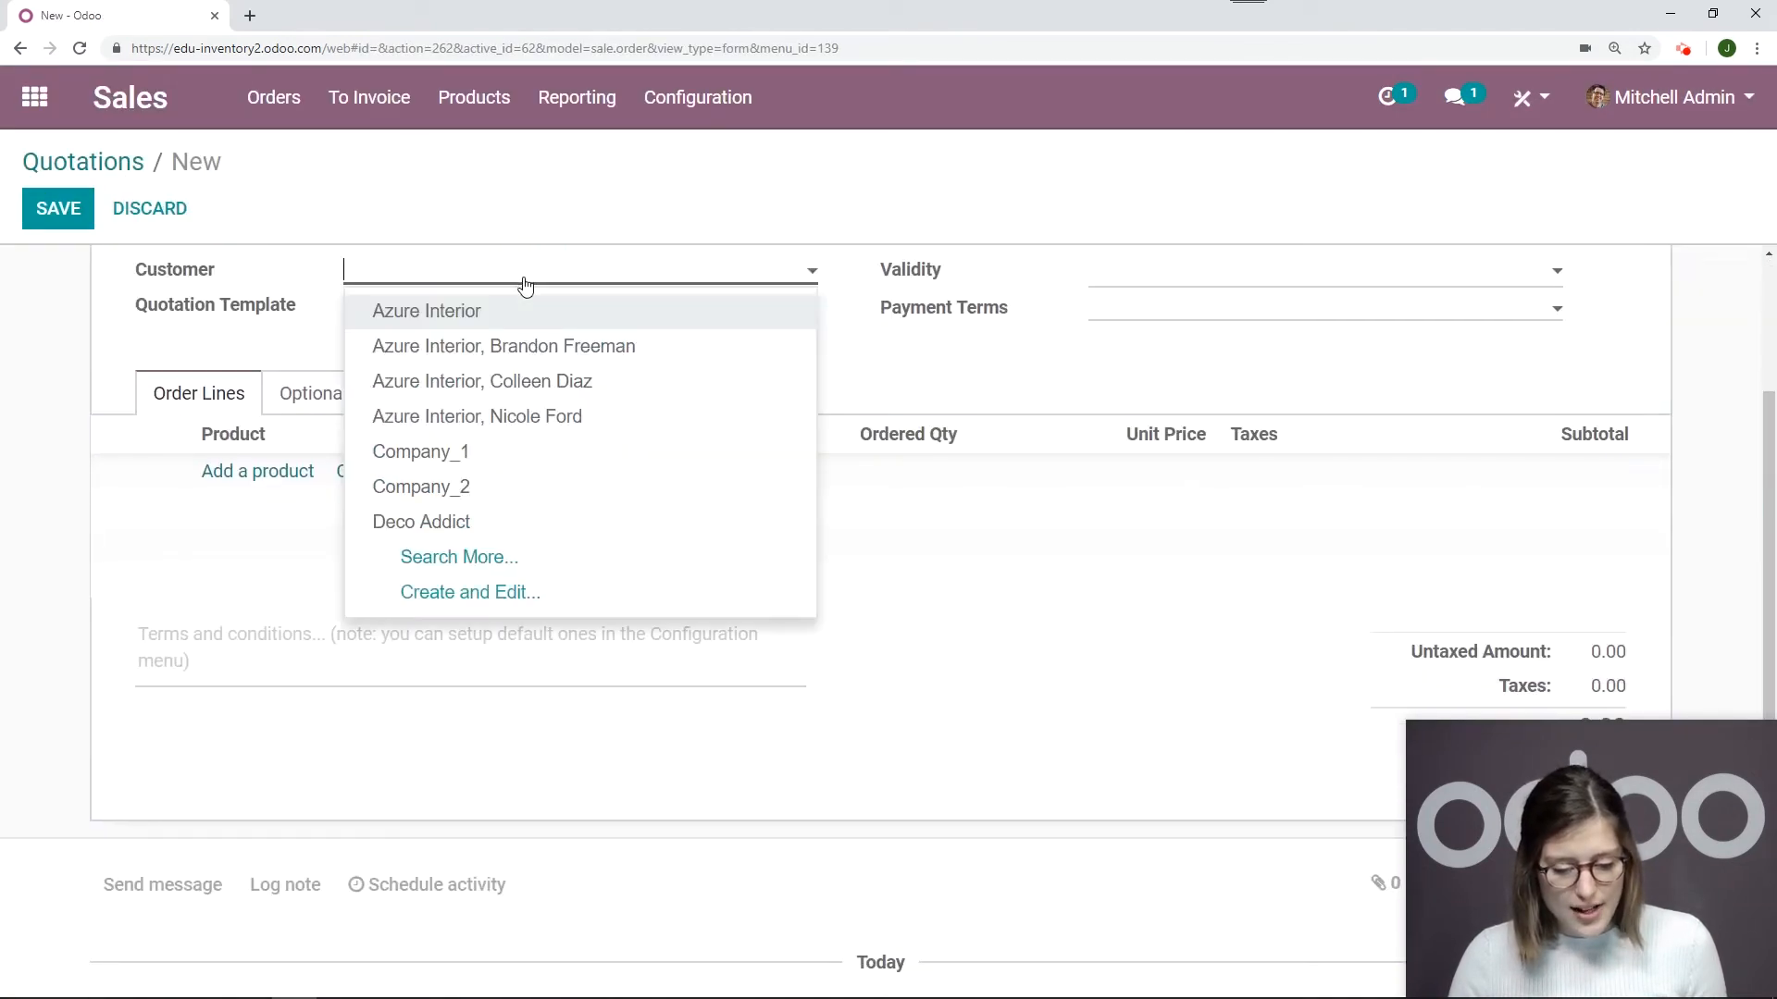
left_click(532, 418)
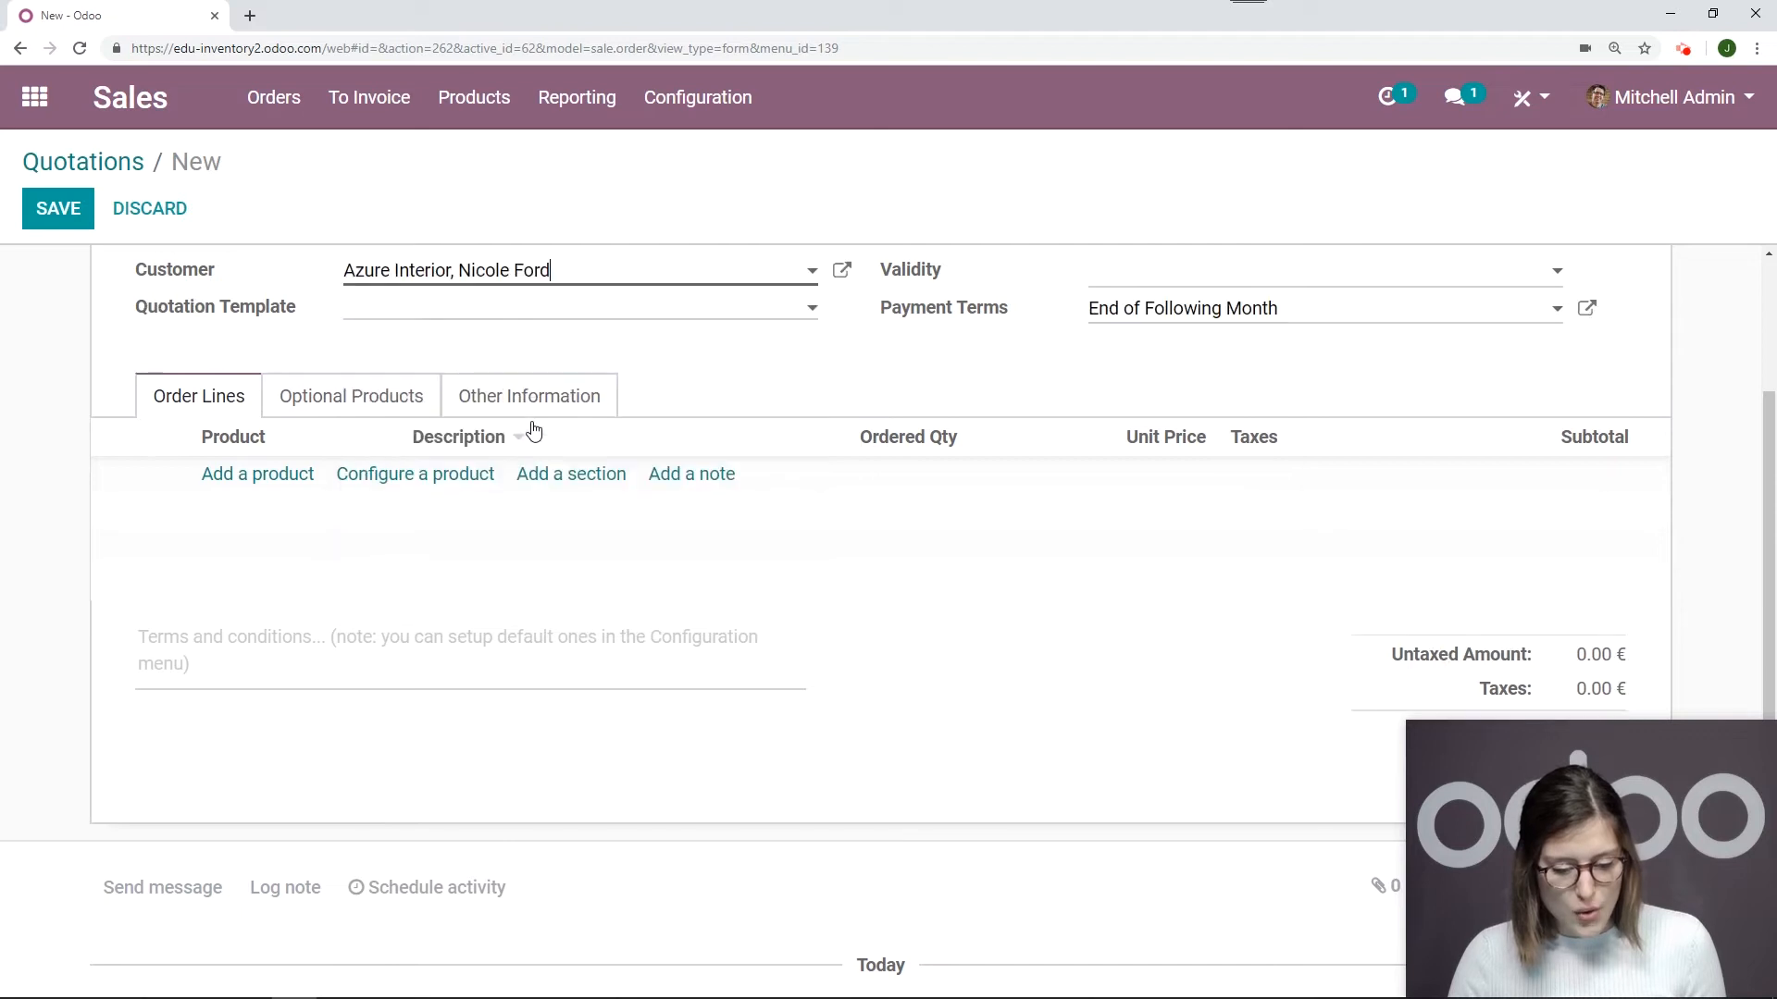
Add an order line for the Storage Unit with a quantity of 15 and confirm the quotation.
scroll(230, 349, "up", 2)
left_click(262, 659)
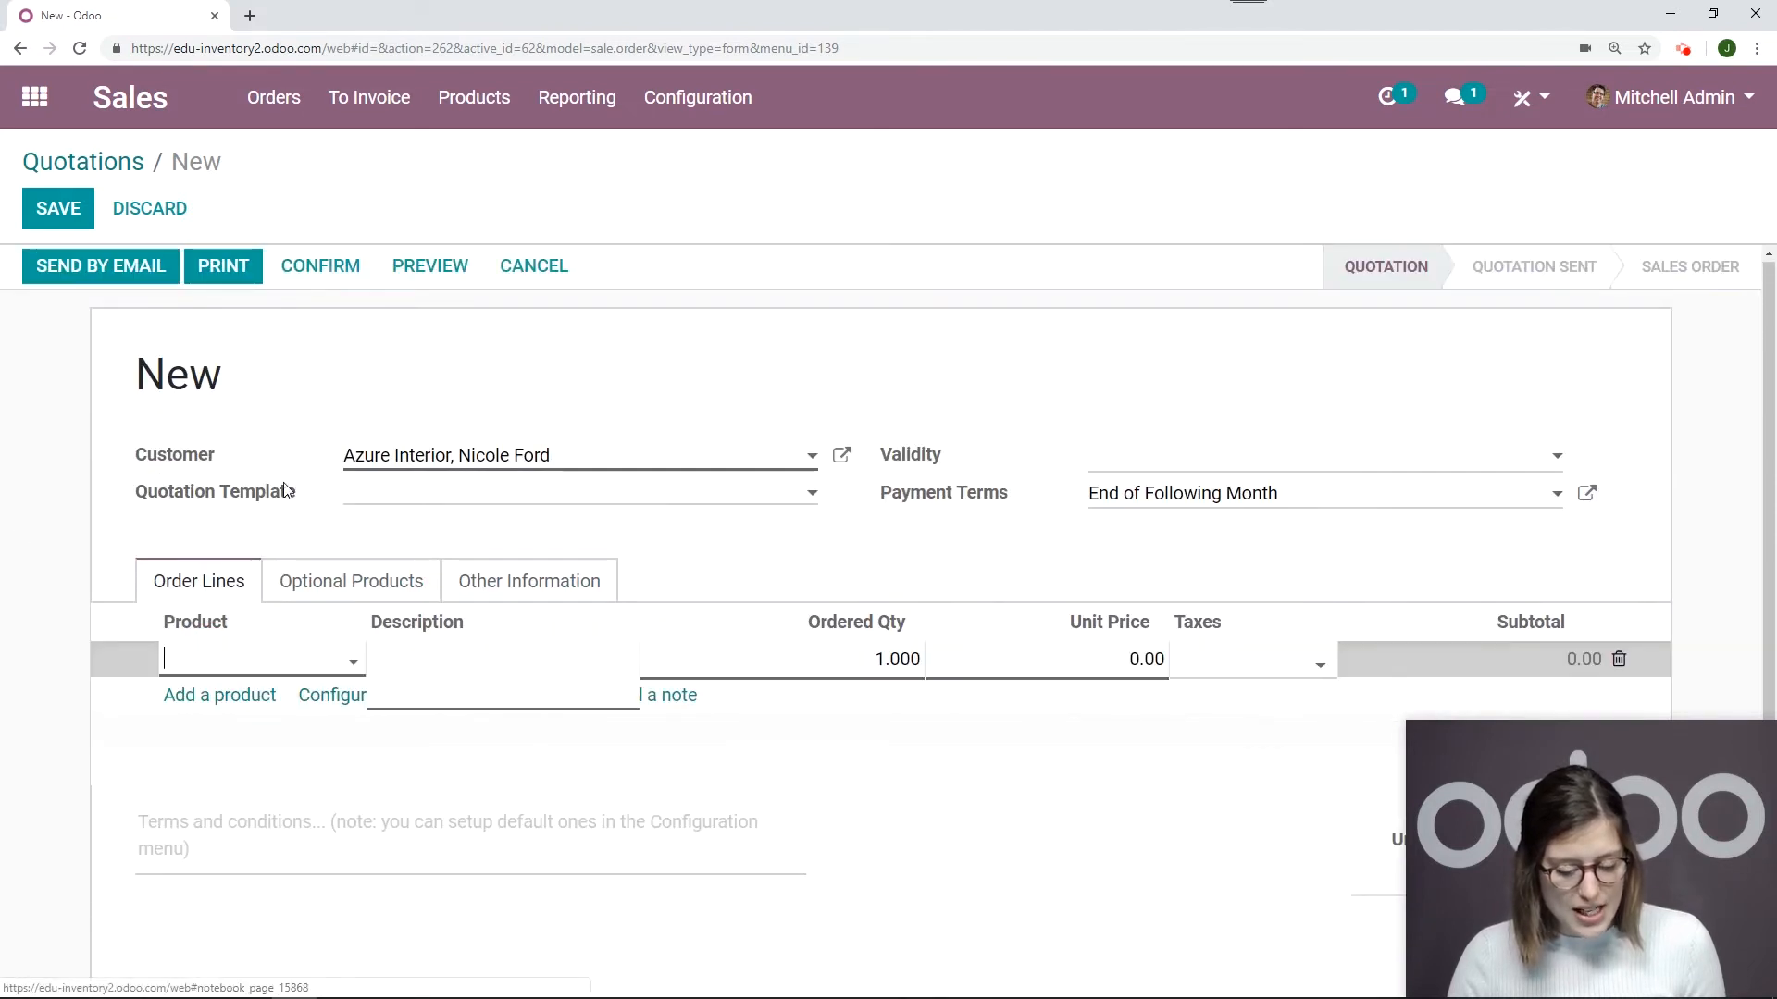
type("unit")
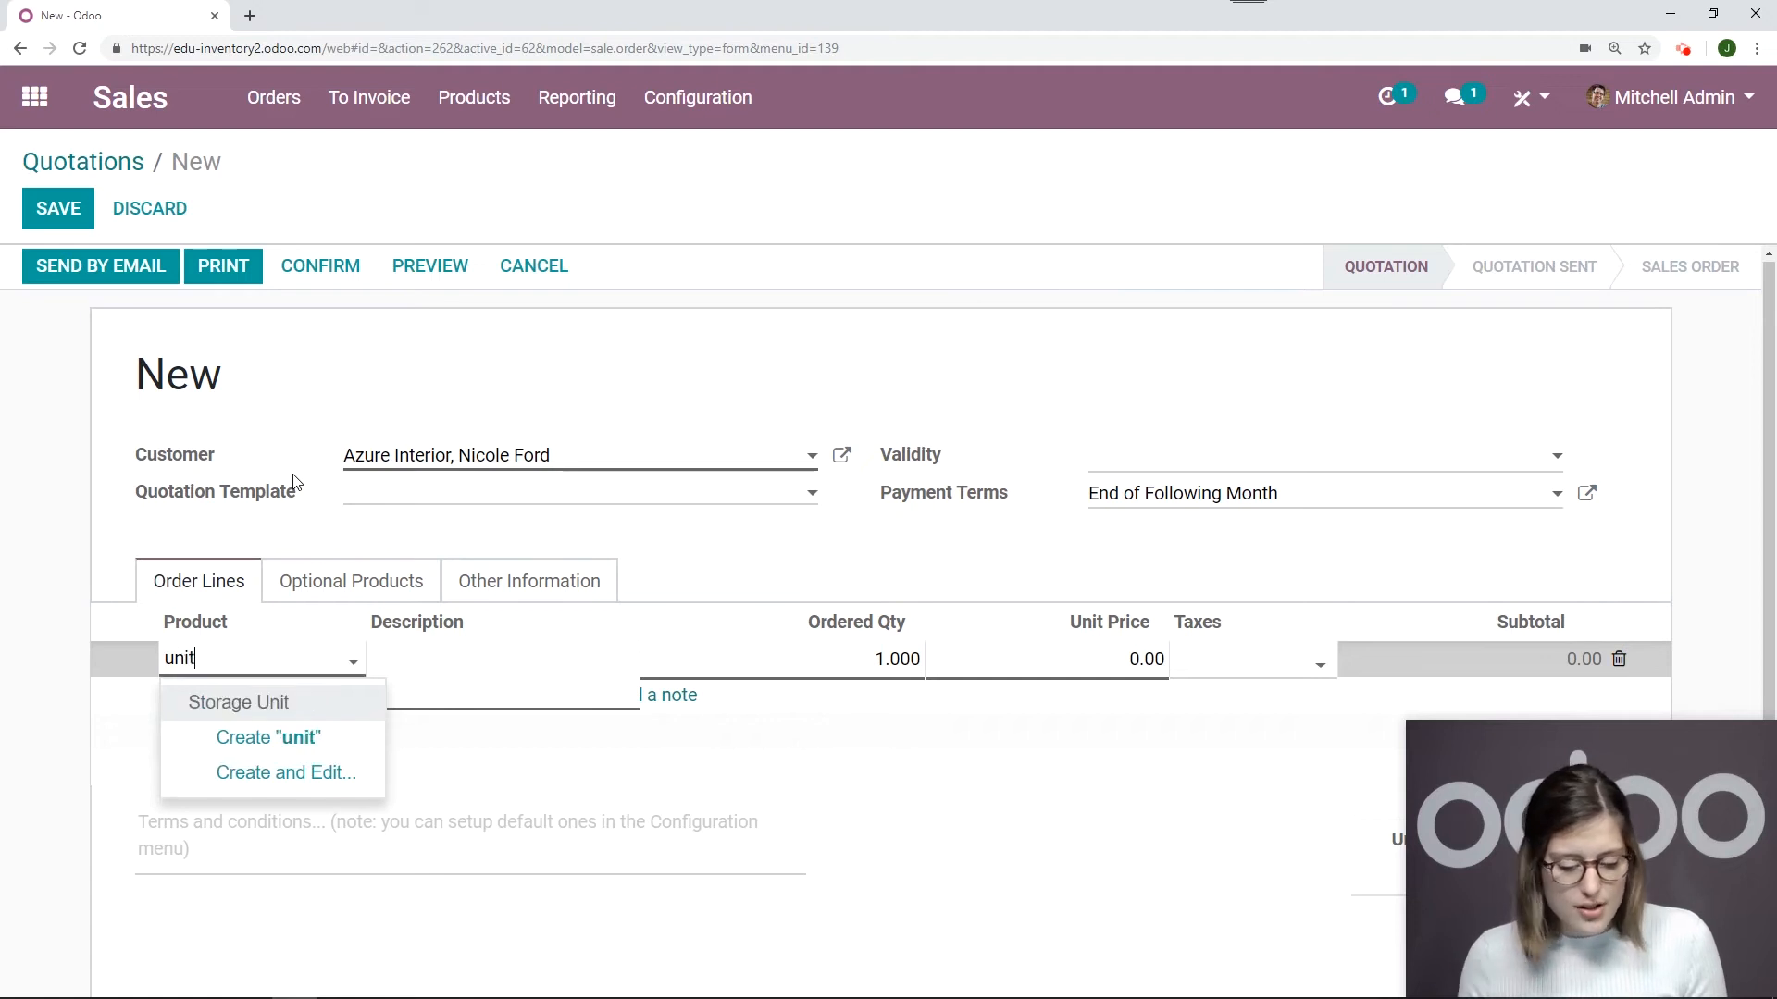
left_click(222, 703)
type("15")
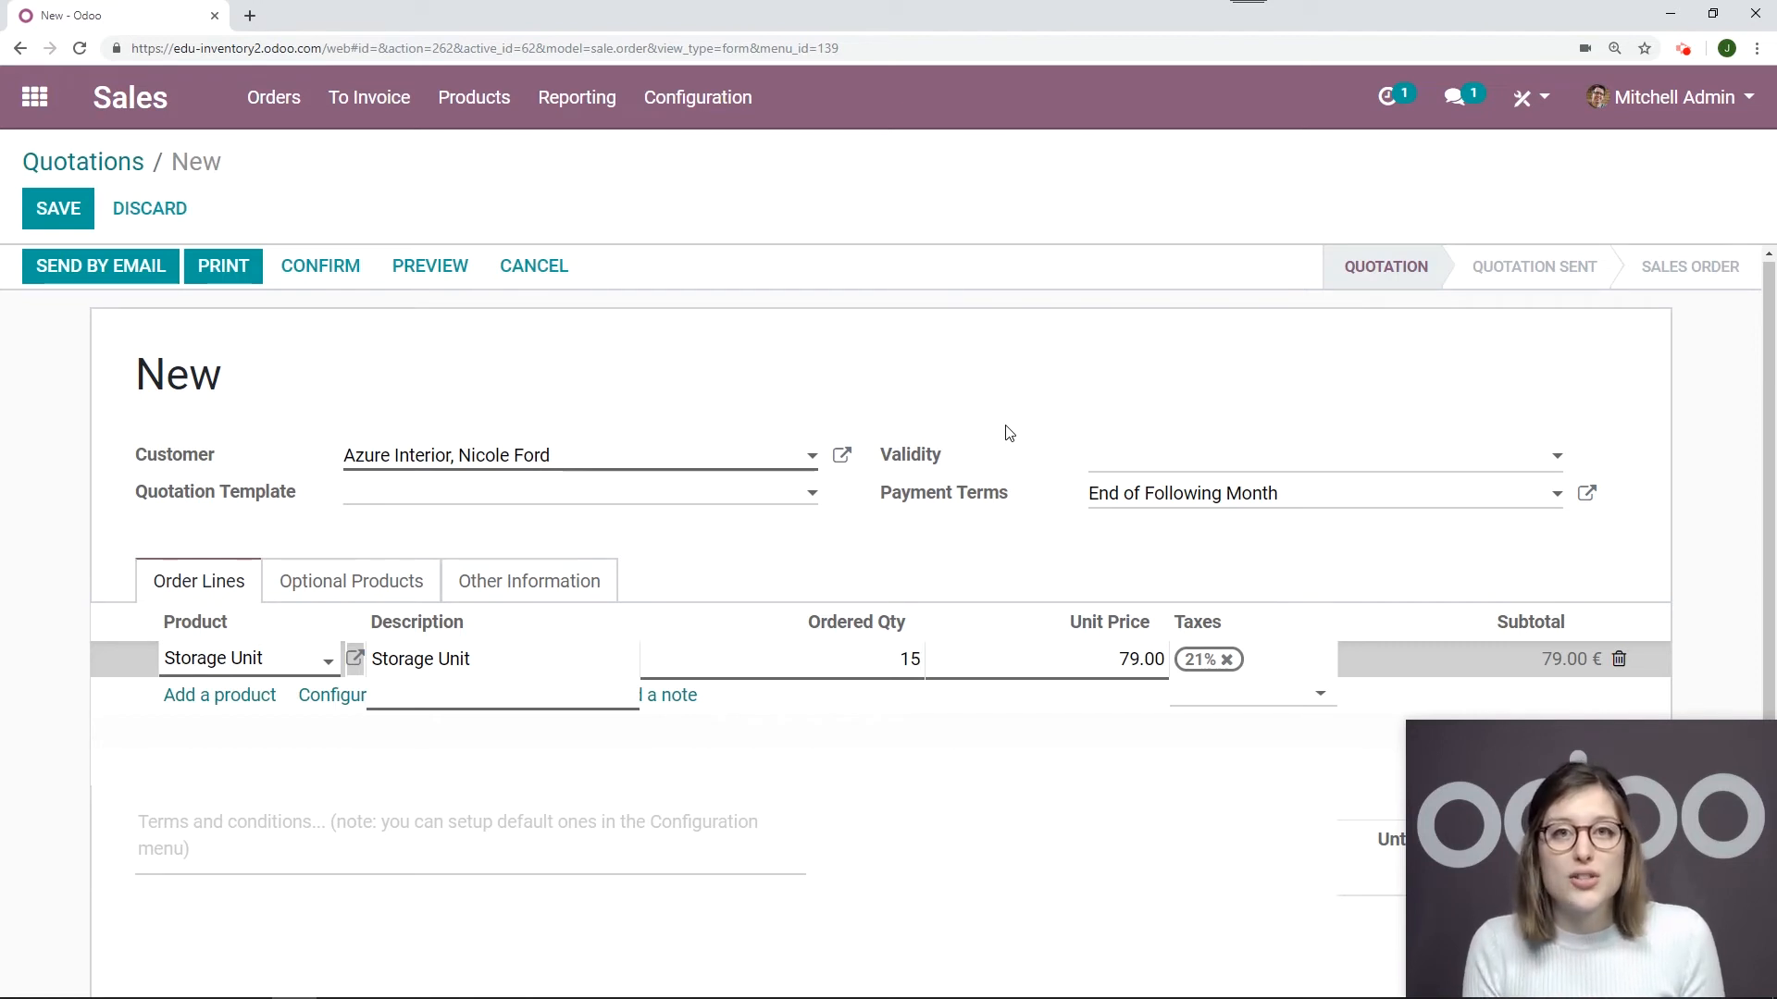
left_click(314, 268)
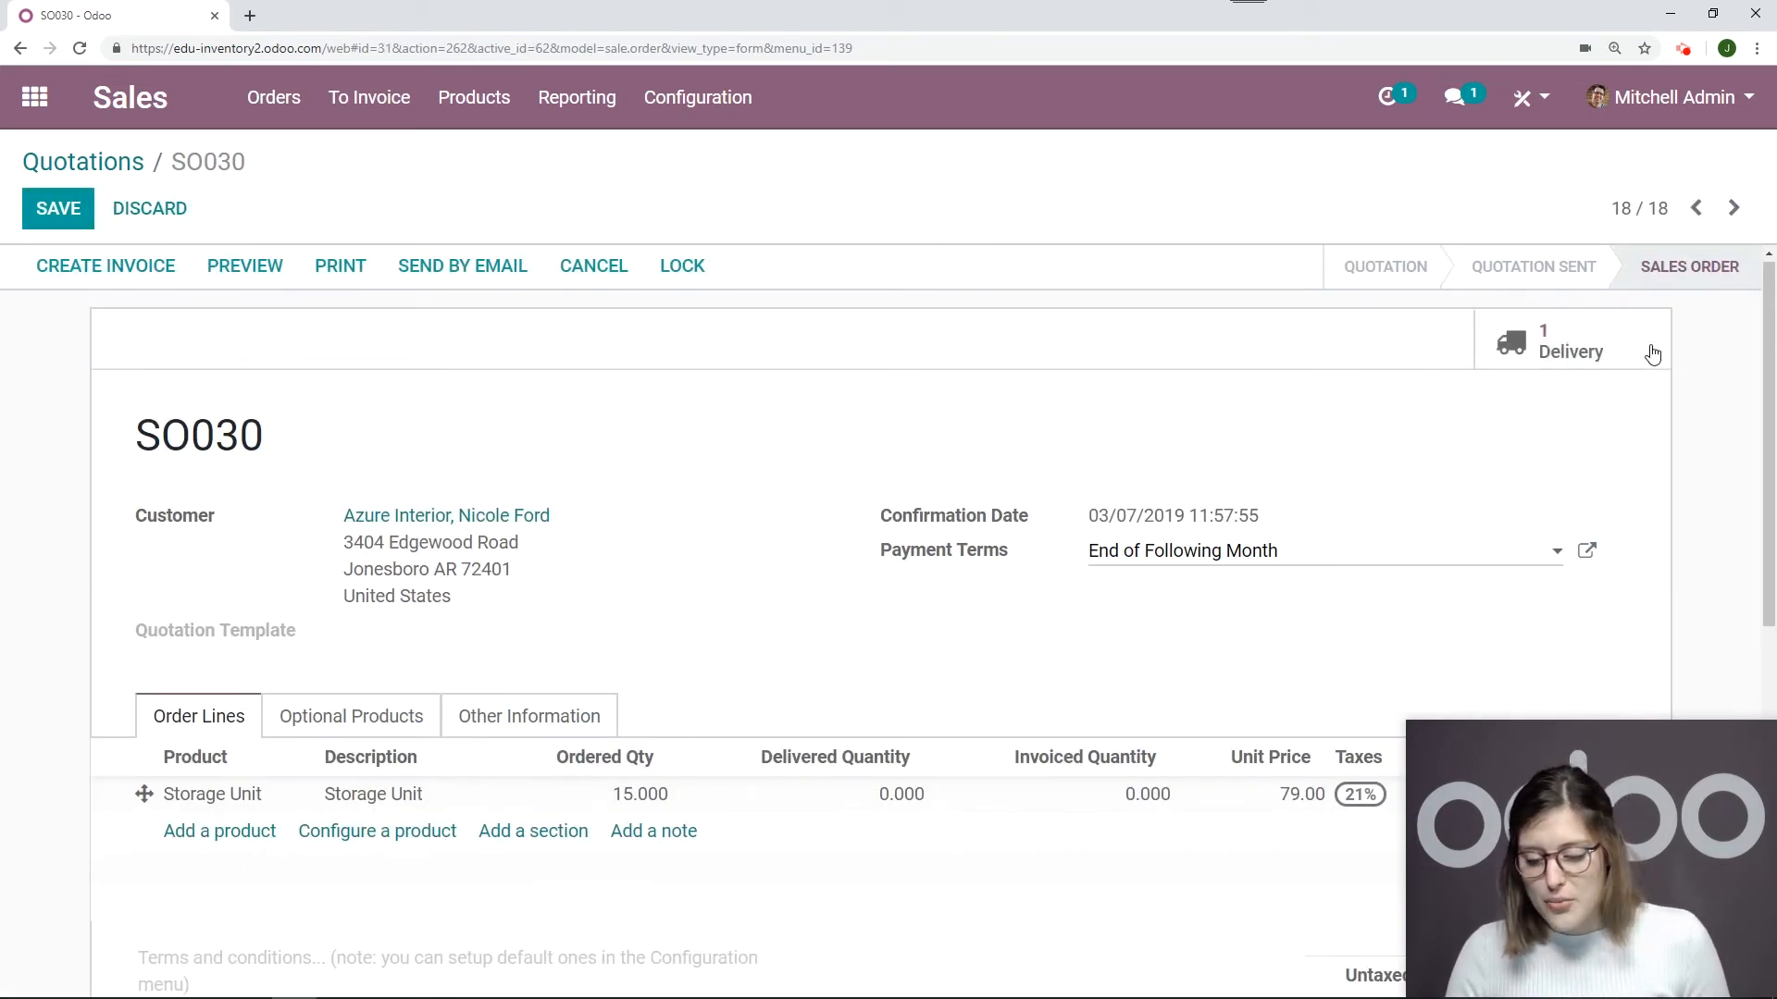
Open the sales order's delivery and review the lots reserved for the Storage Unit.
left_click(1549, 361)
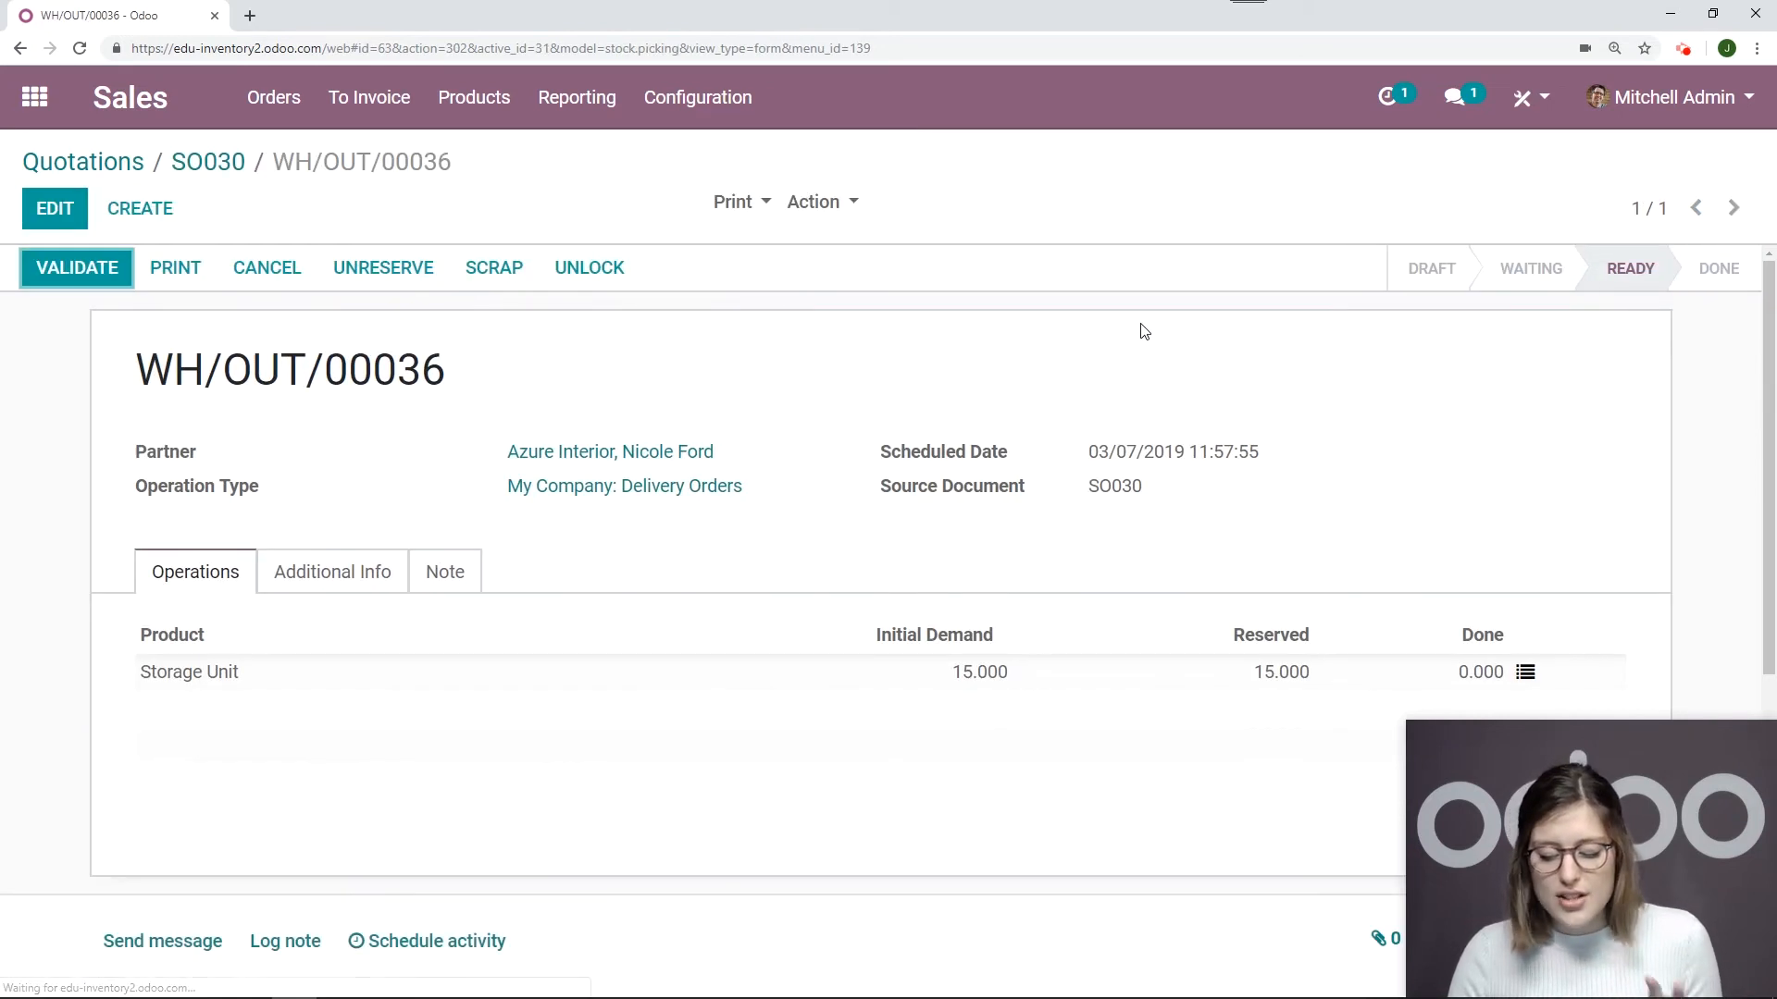
scroll(1156, 315, "down", 1)
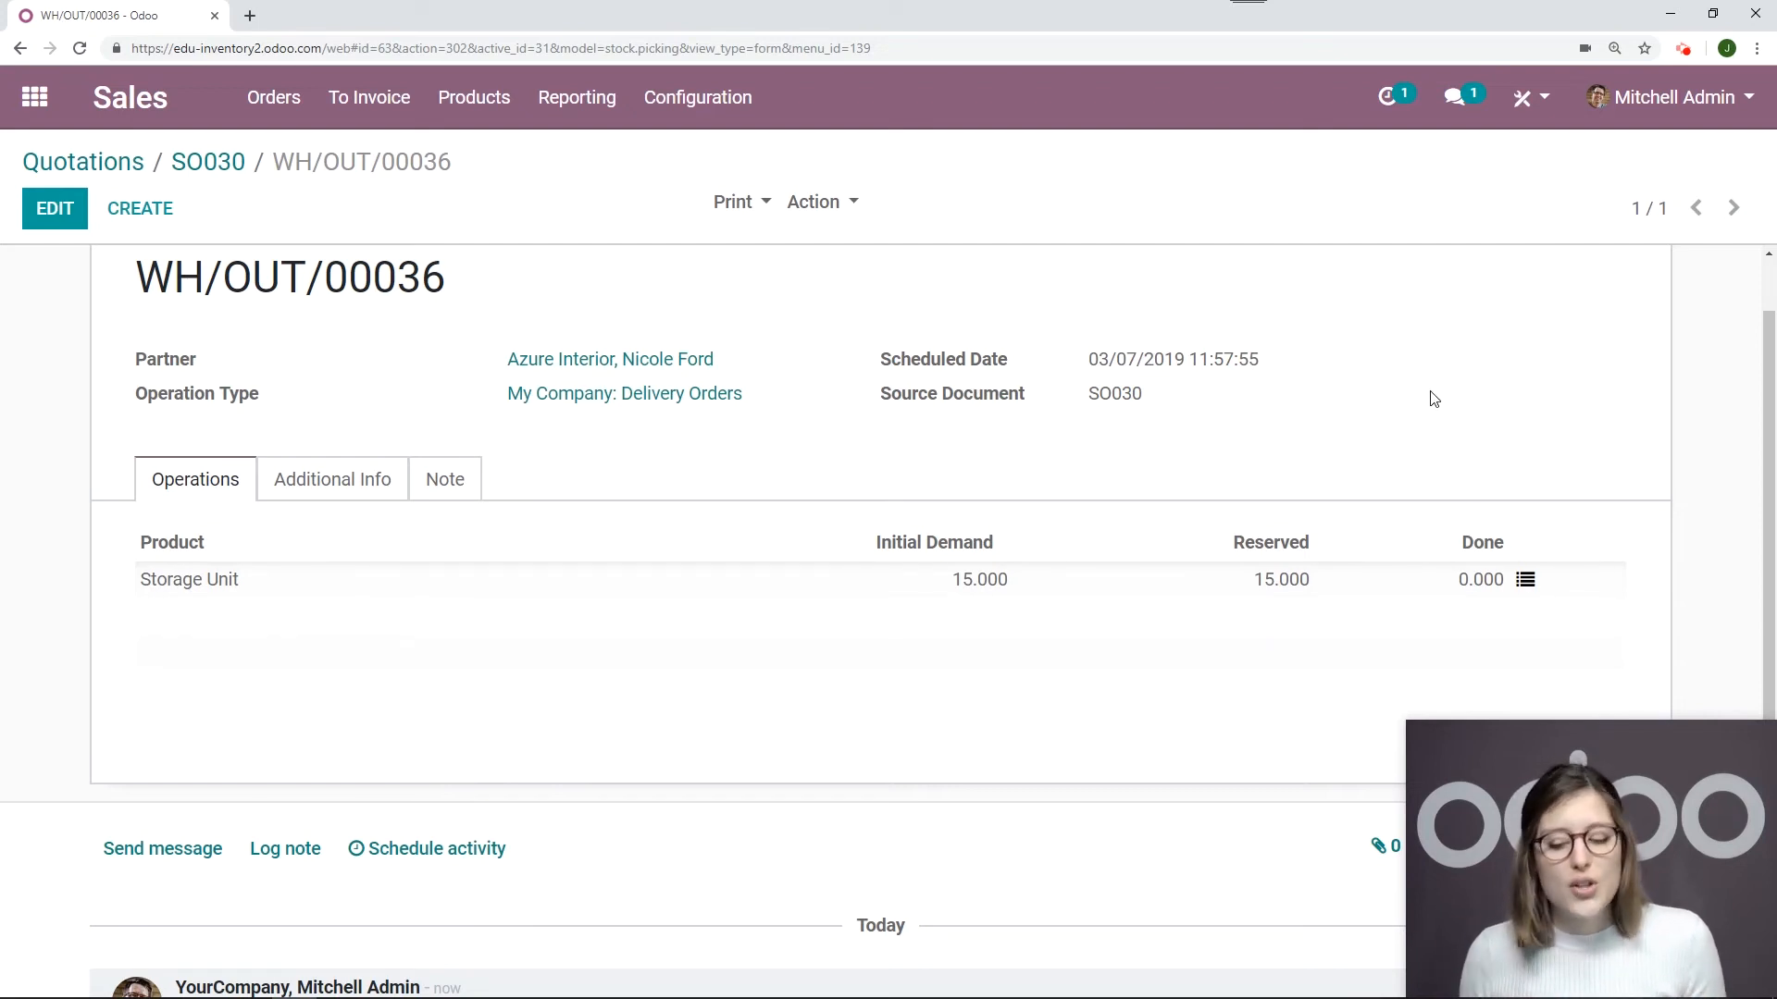
left_click(1525, 582)
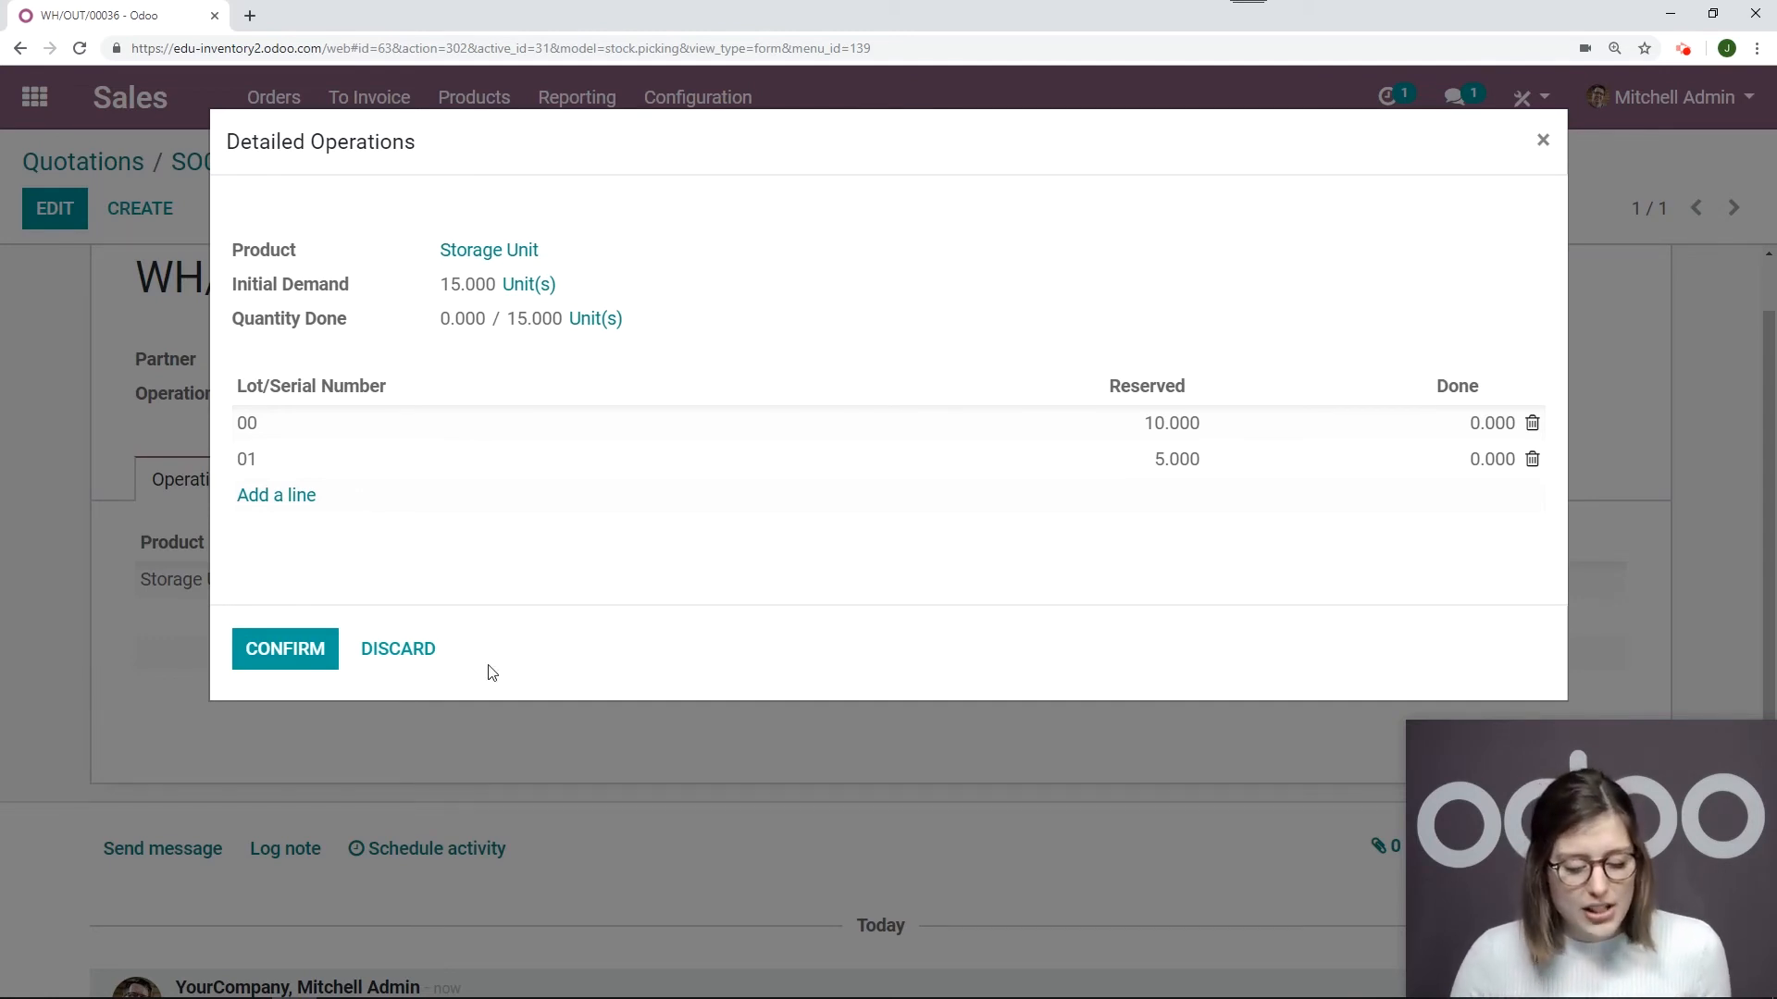
left_click(401, 650)
In the delivery's detailed operations for the Storage Unit, replace lot 01 with lot 02 and save the delivery.
left_click(61, 217)
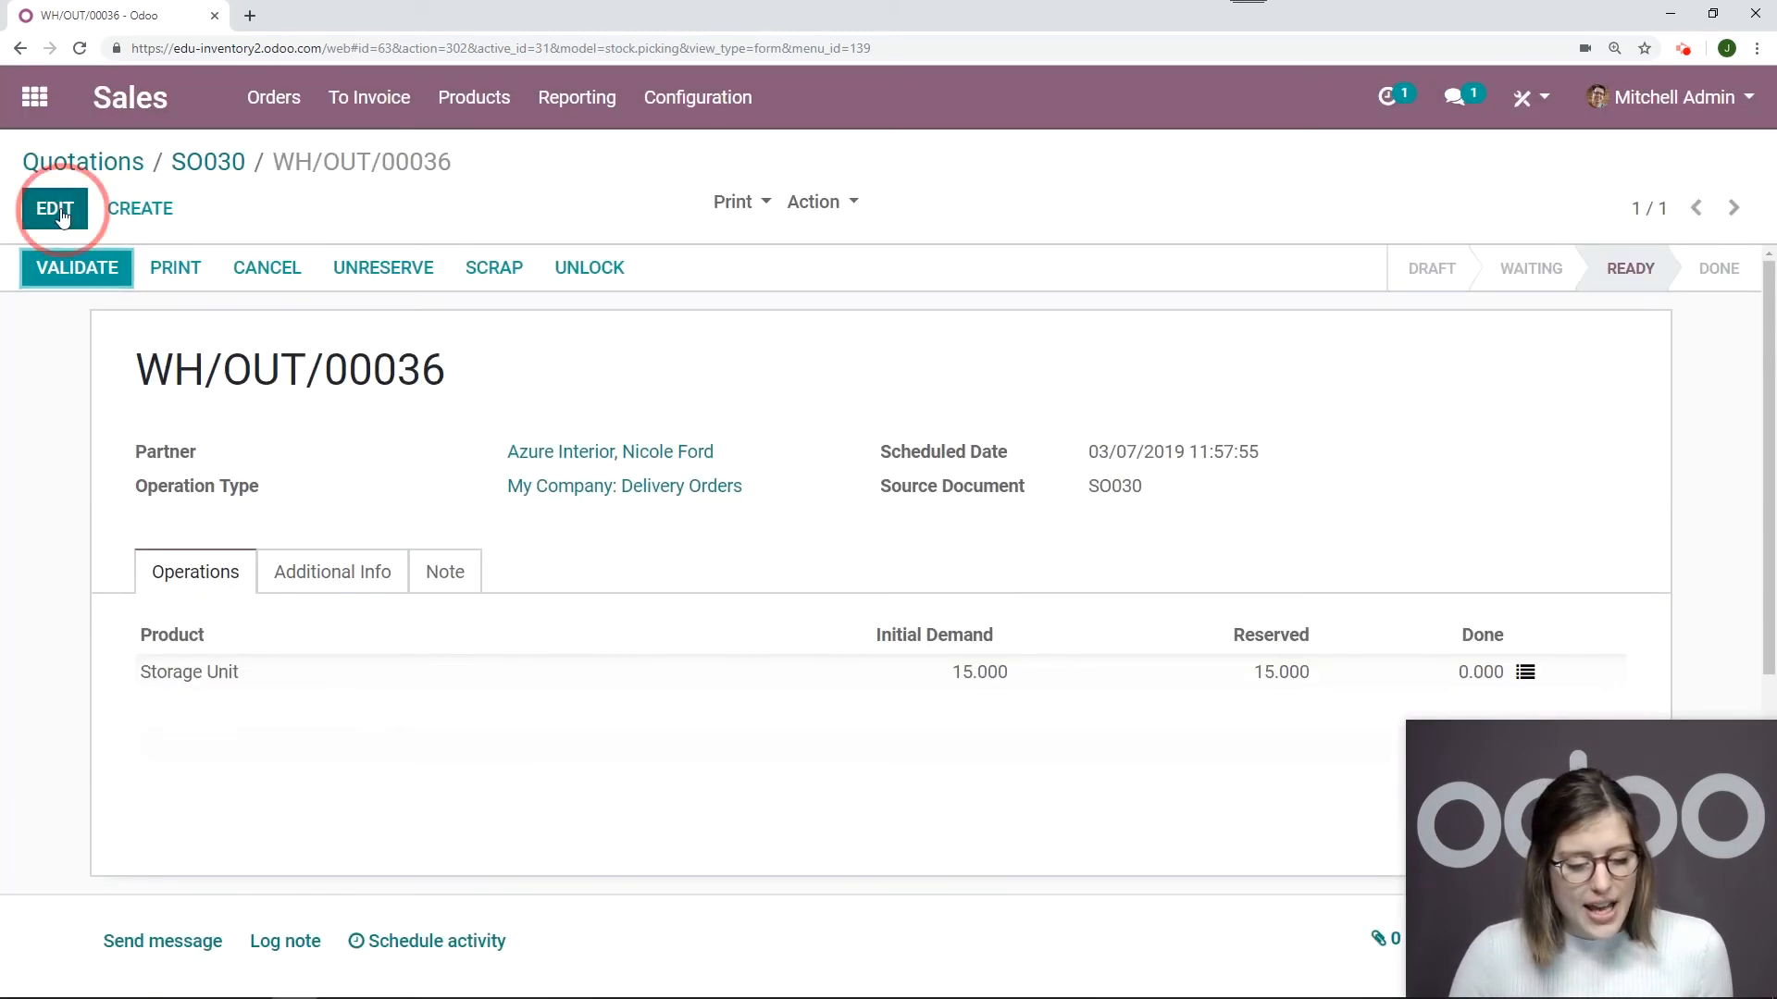
scroll(1481, 463, "down", 3)
left_click(1502, 442)
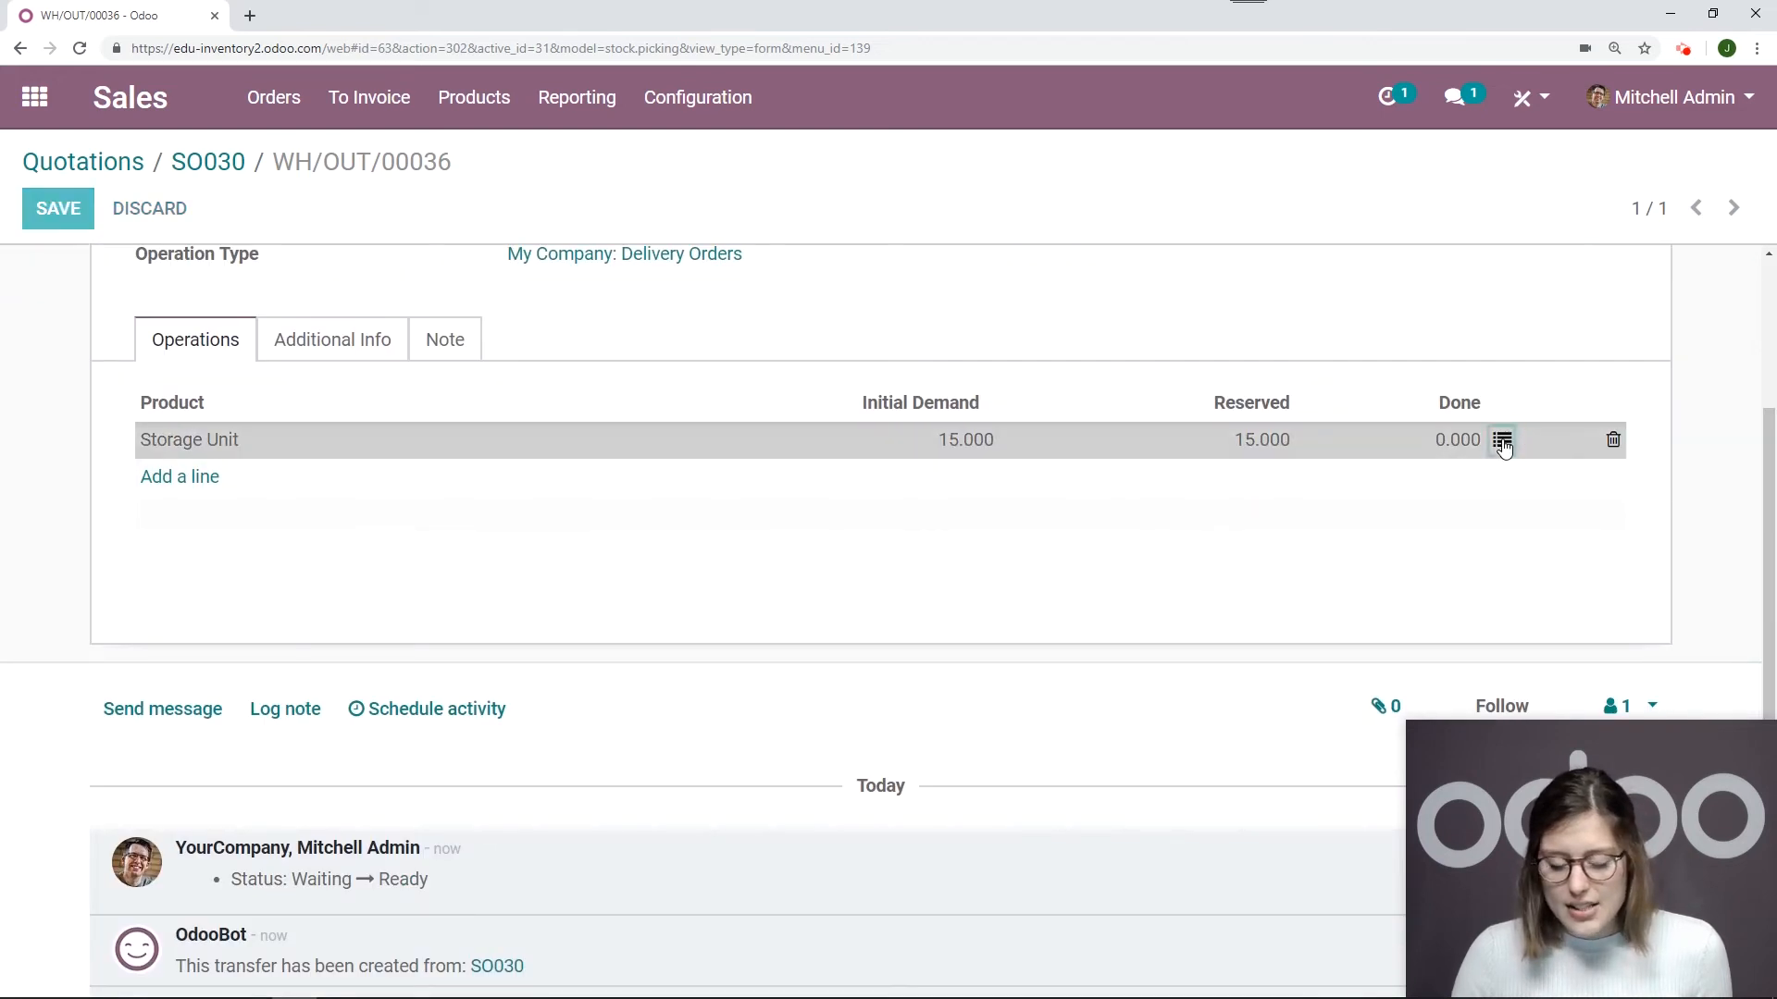
left_click(626, 462)
left_click(808, 462)
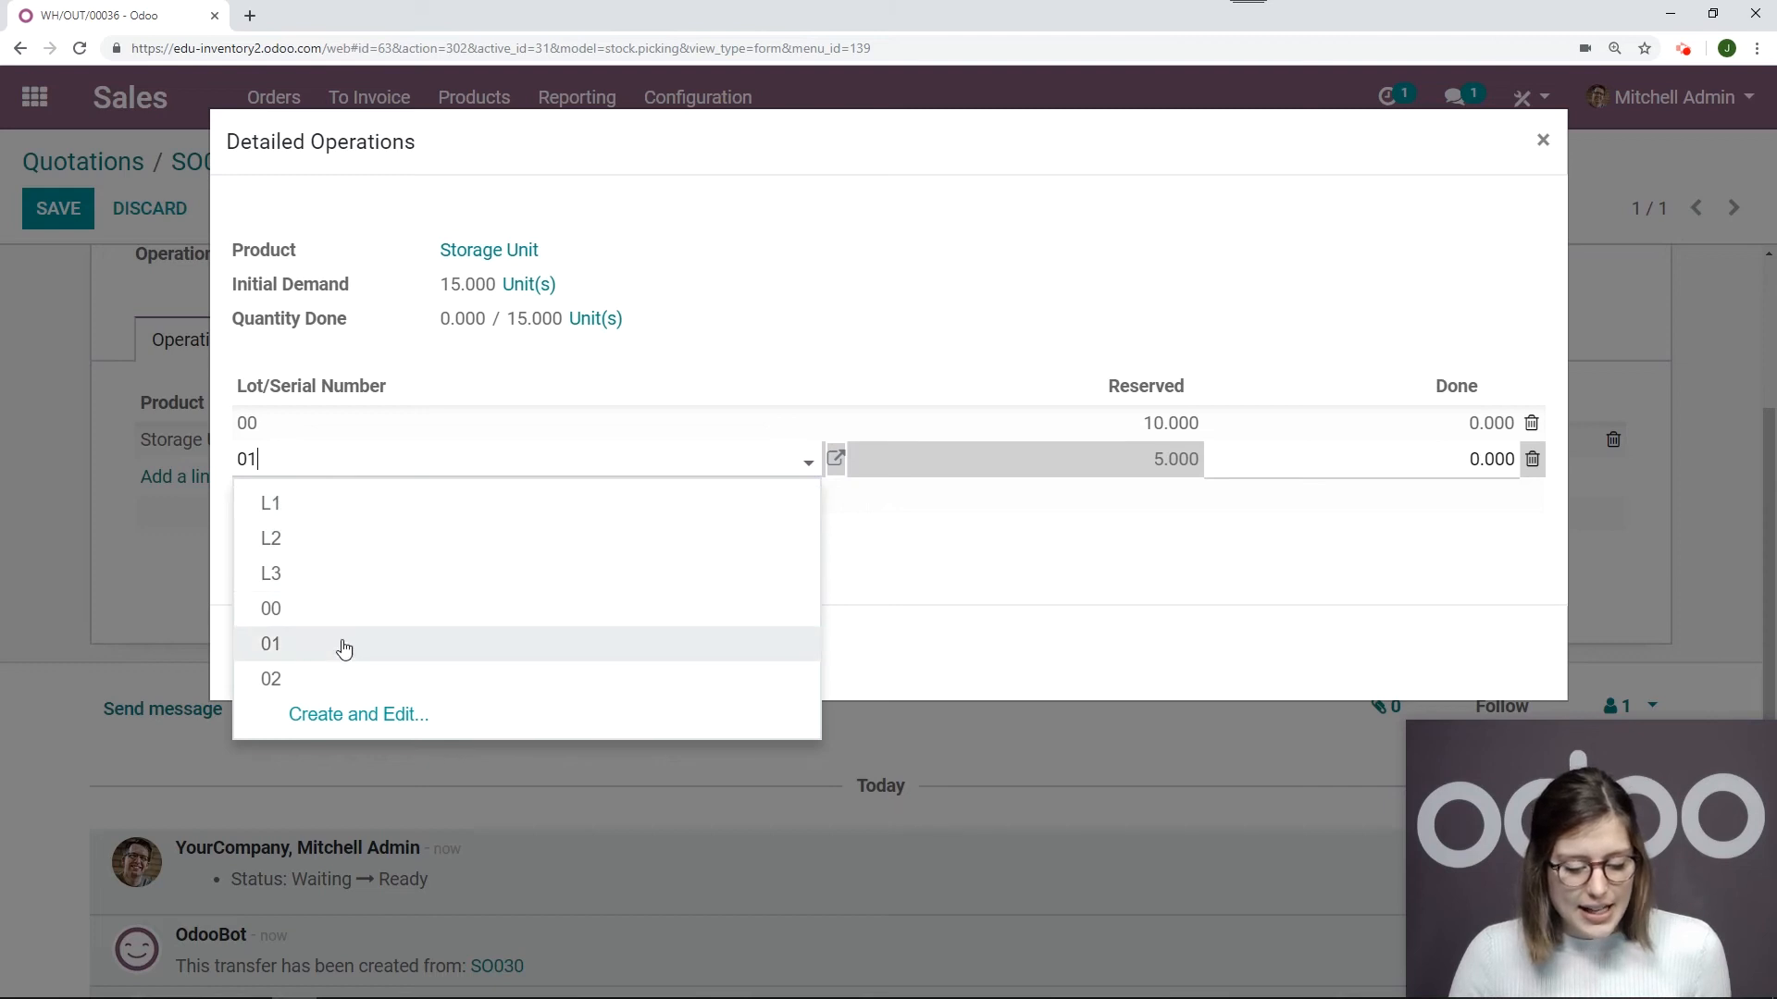
left_click(347, 682)
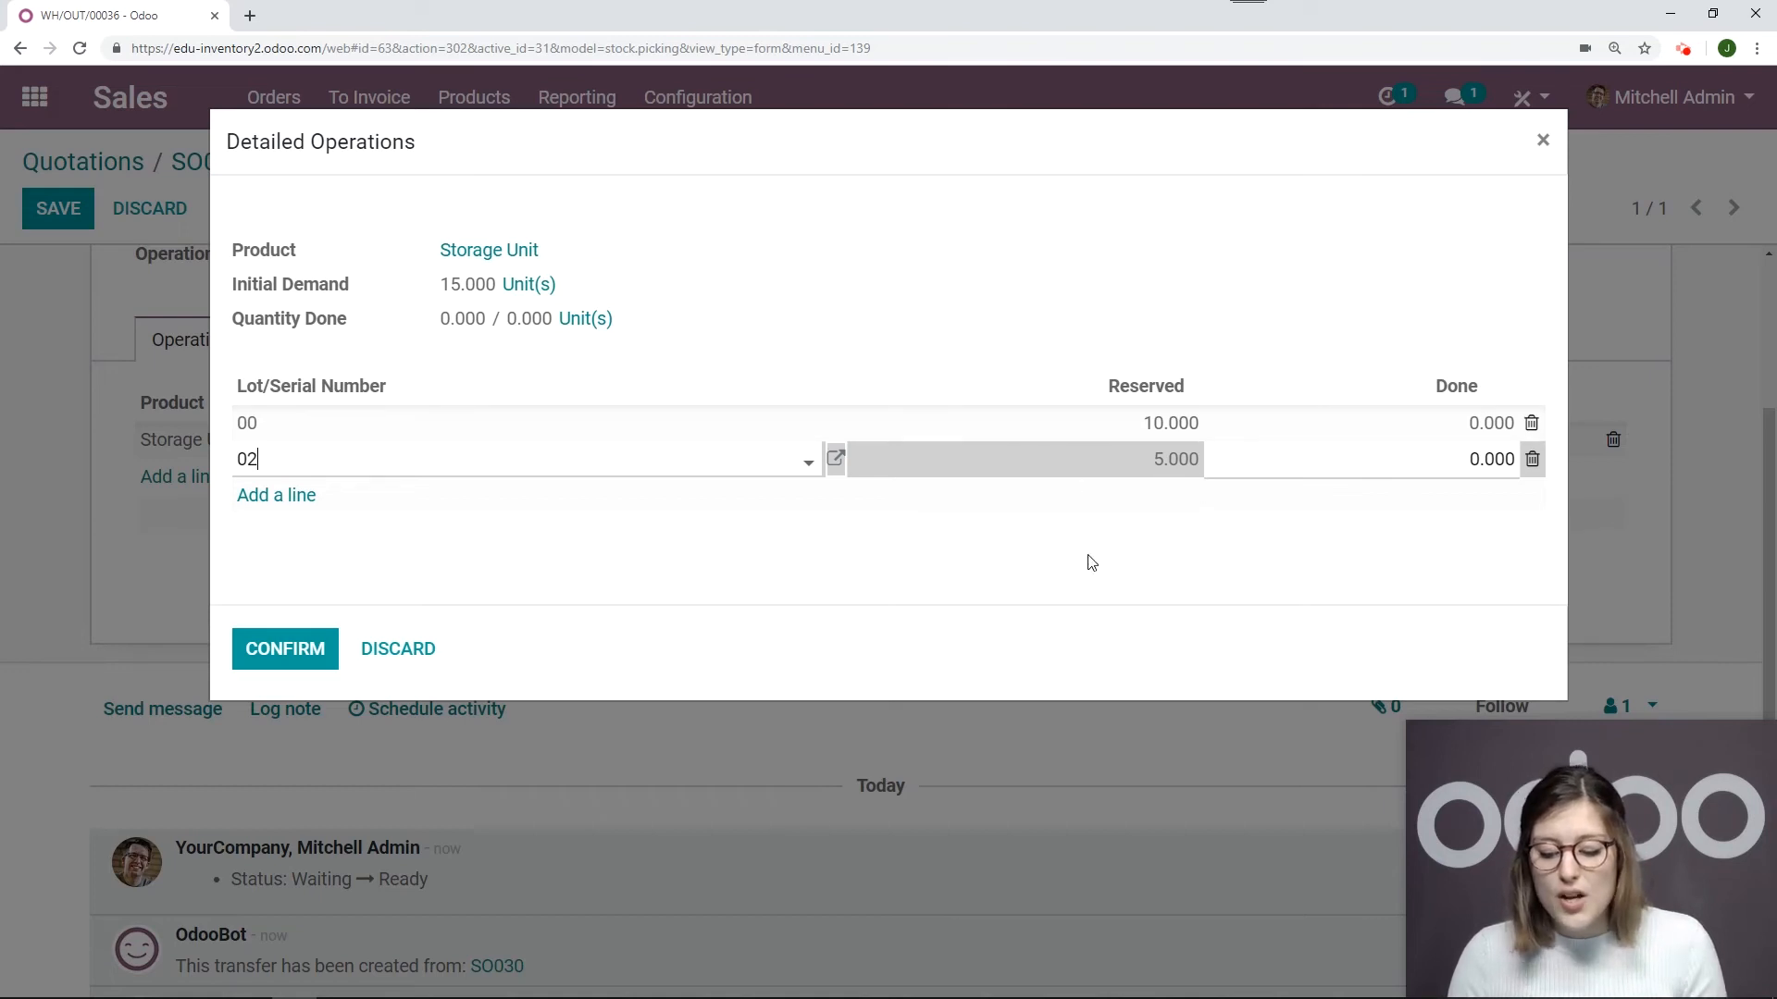
left_click(308, 656)
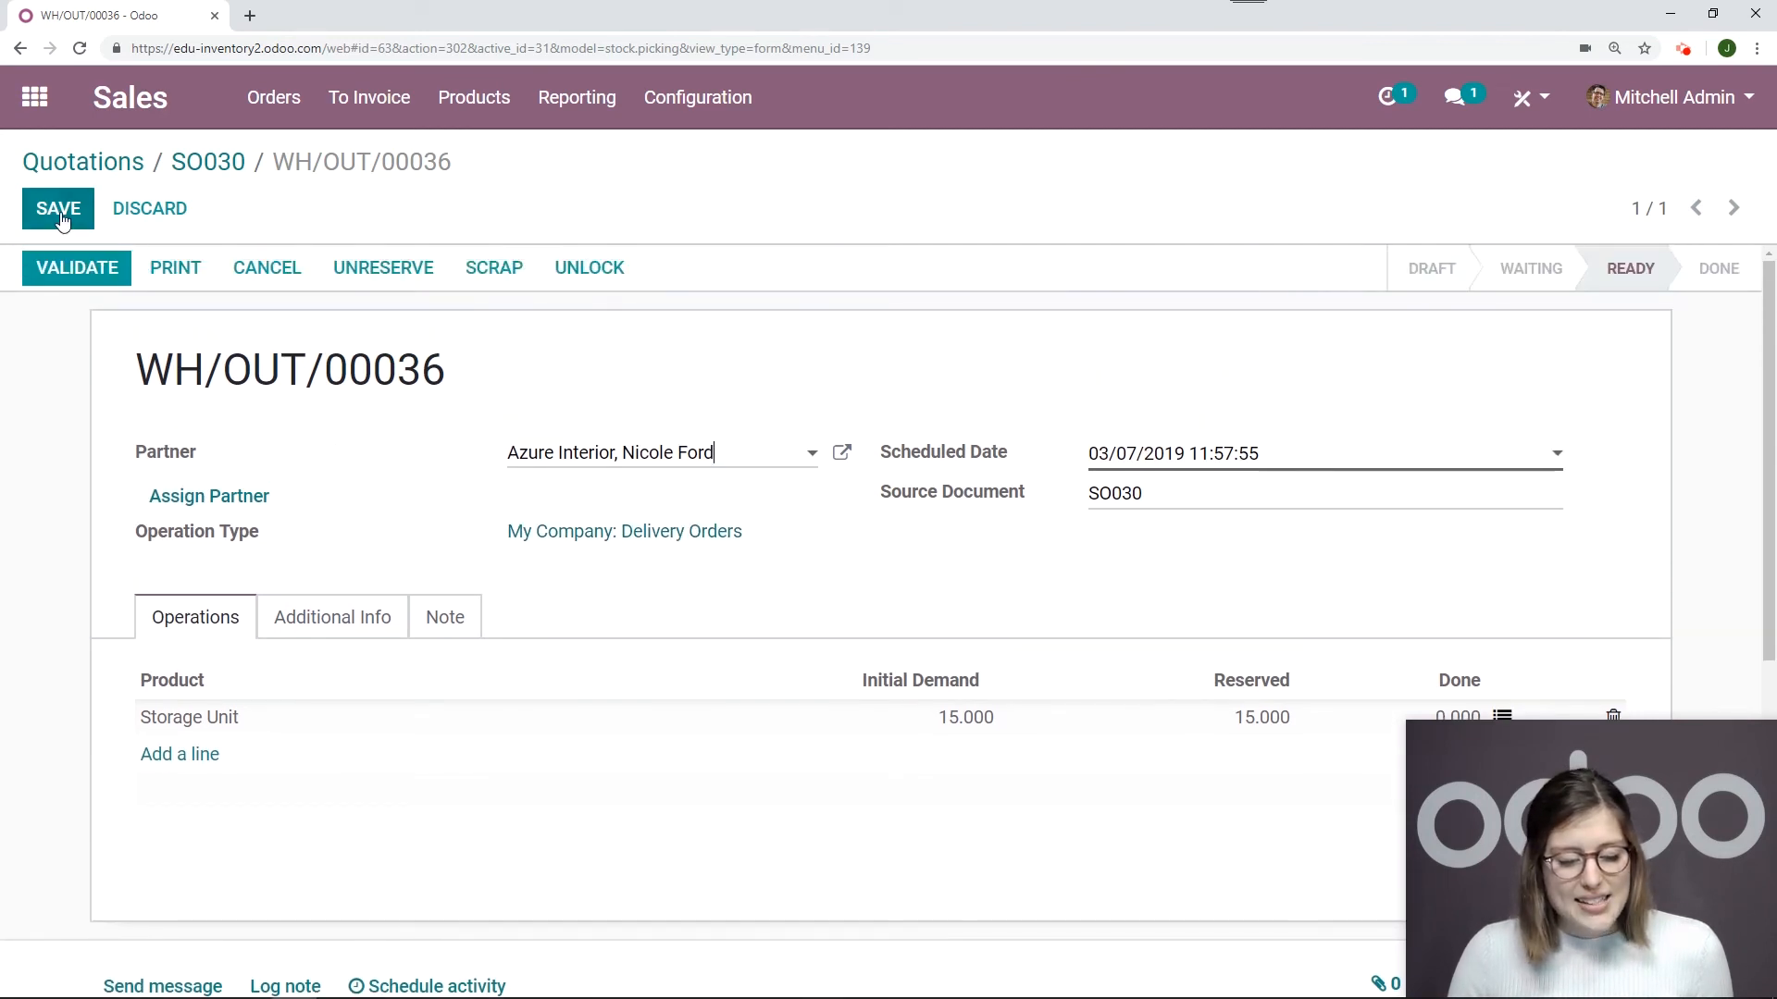
left_click(58, 209)
Validate the delivery as an immediate transfer of all reserved quantities.
scroll(342, 357, "down", 1)
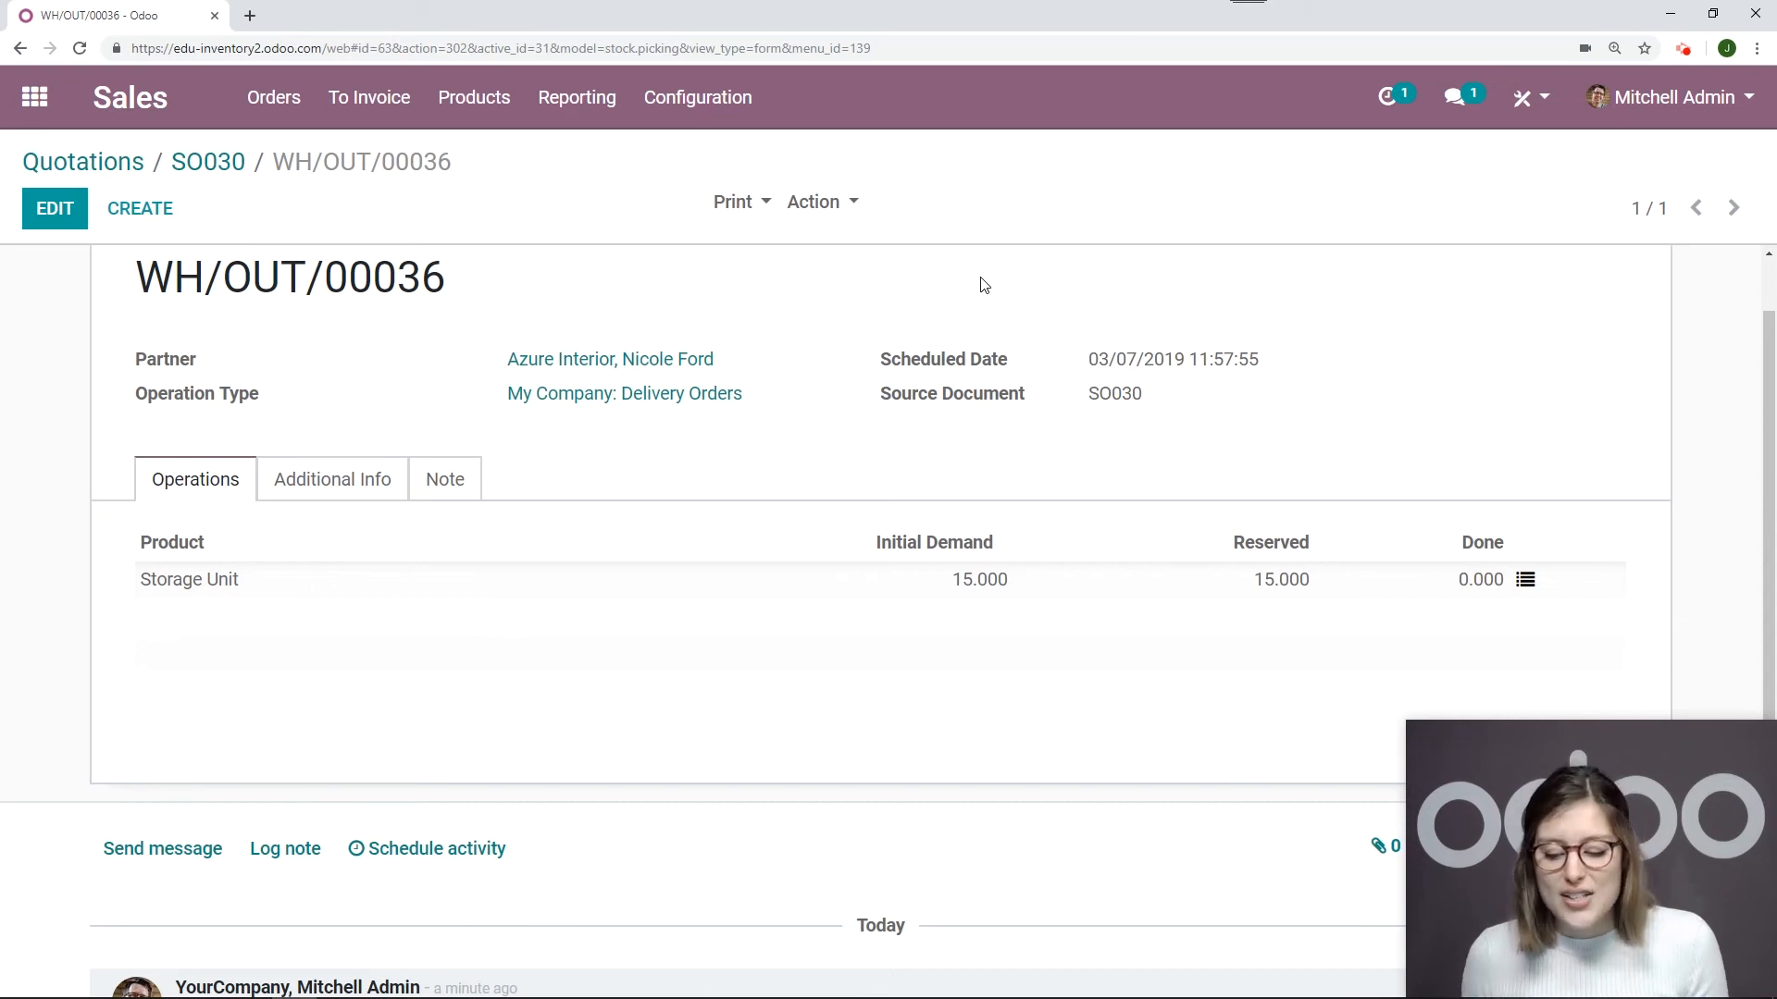
scroll(262, 469, "up", 1)
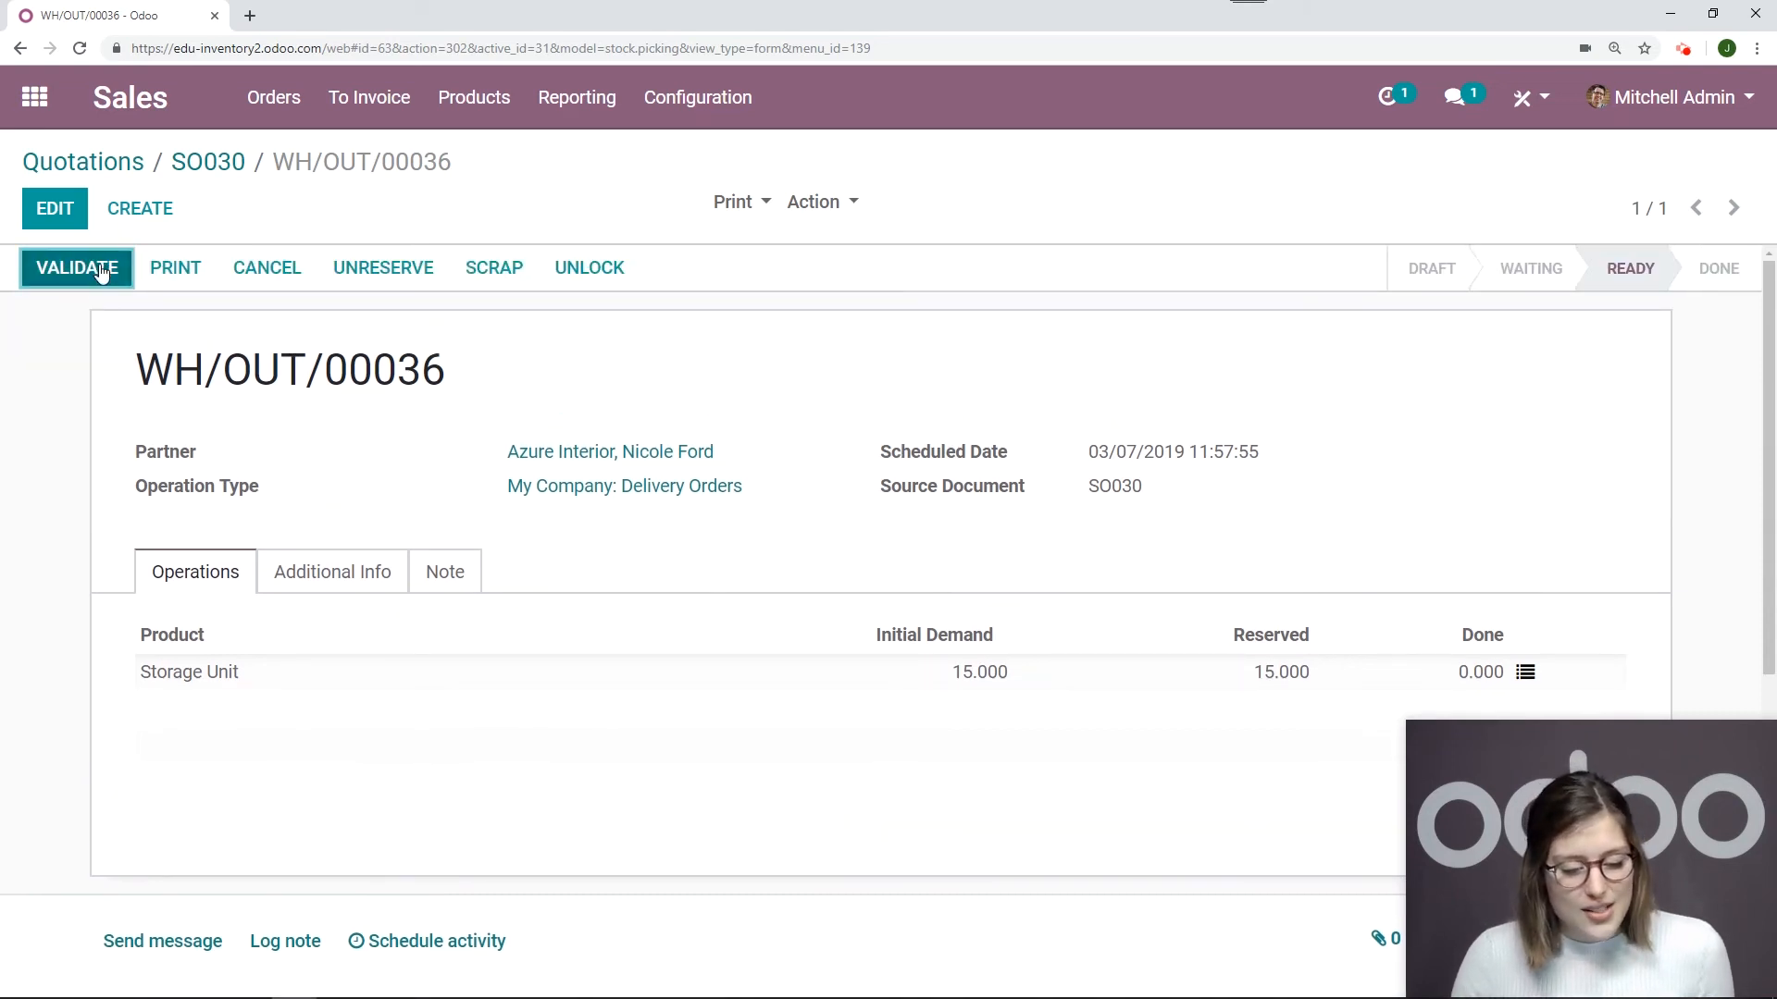
left_click(98, 276)
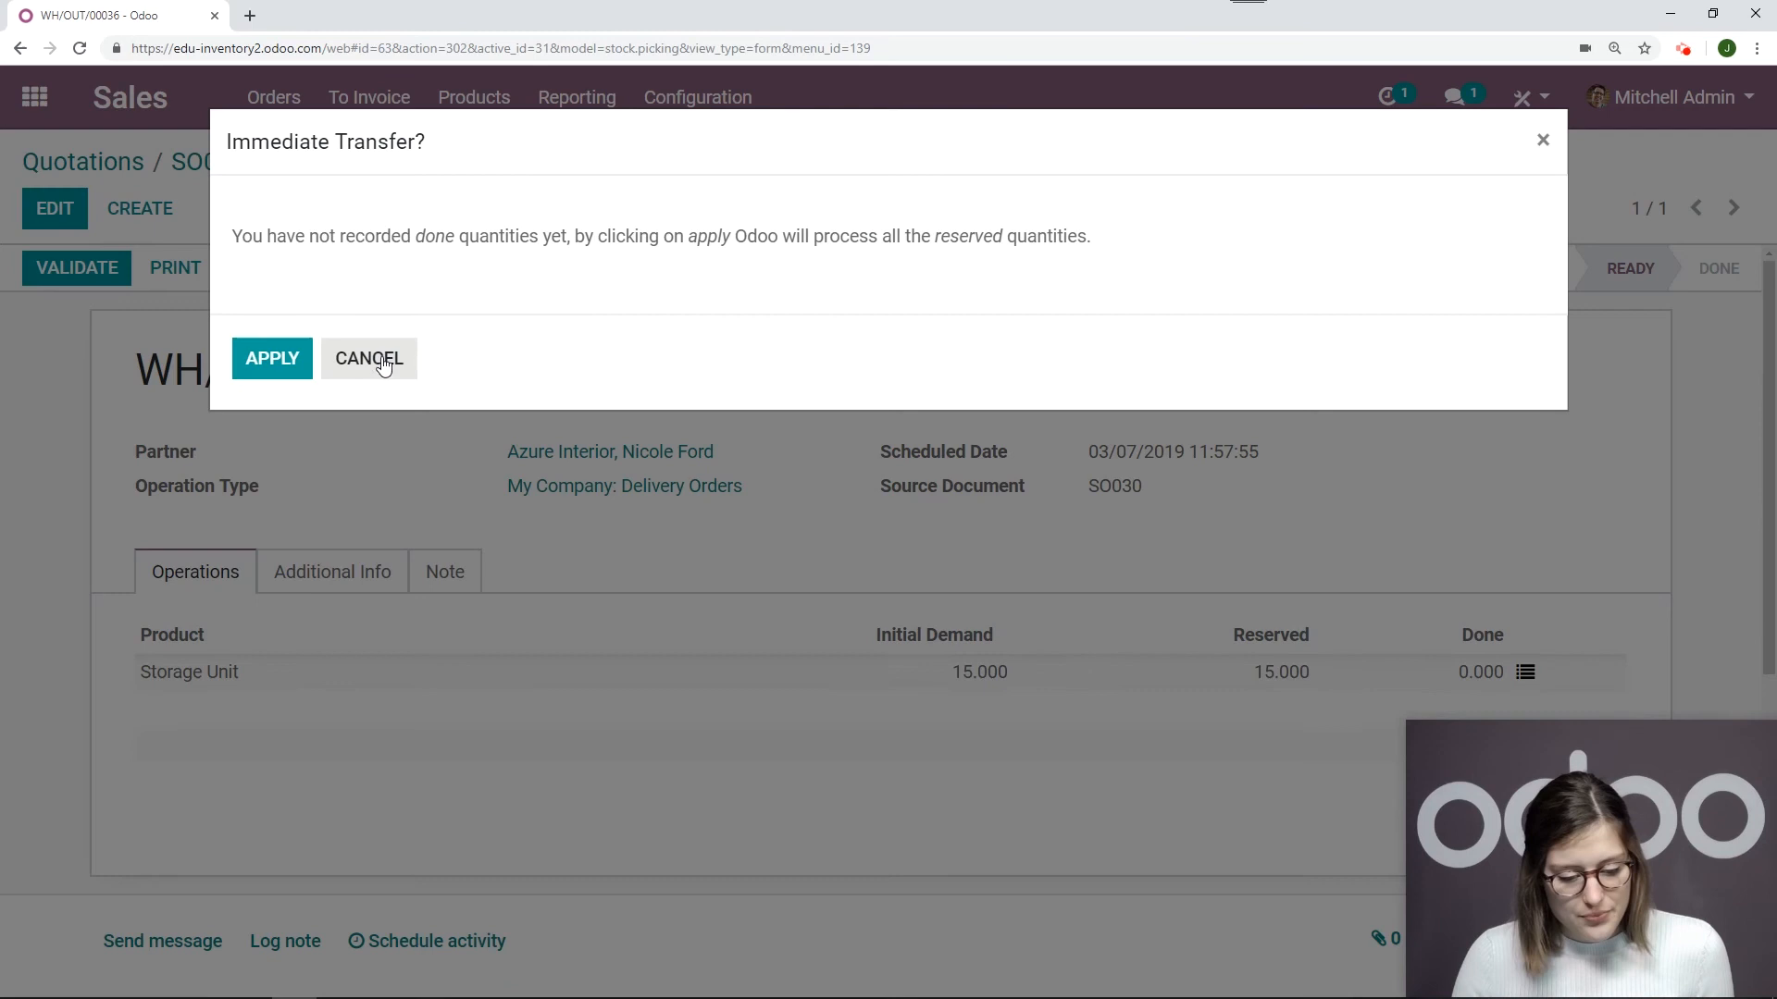
left_click(275, 362)
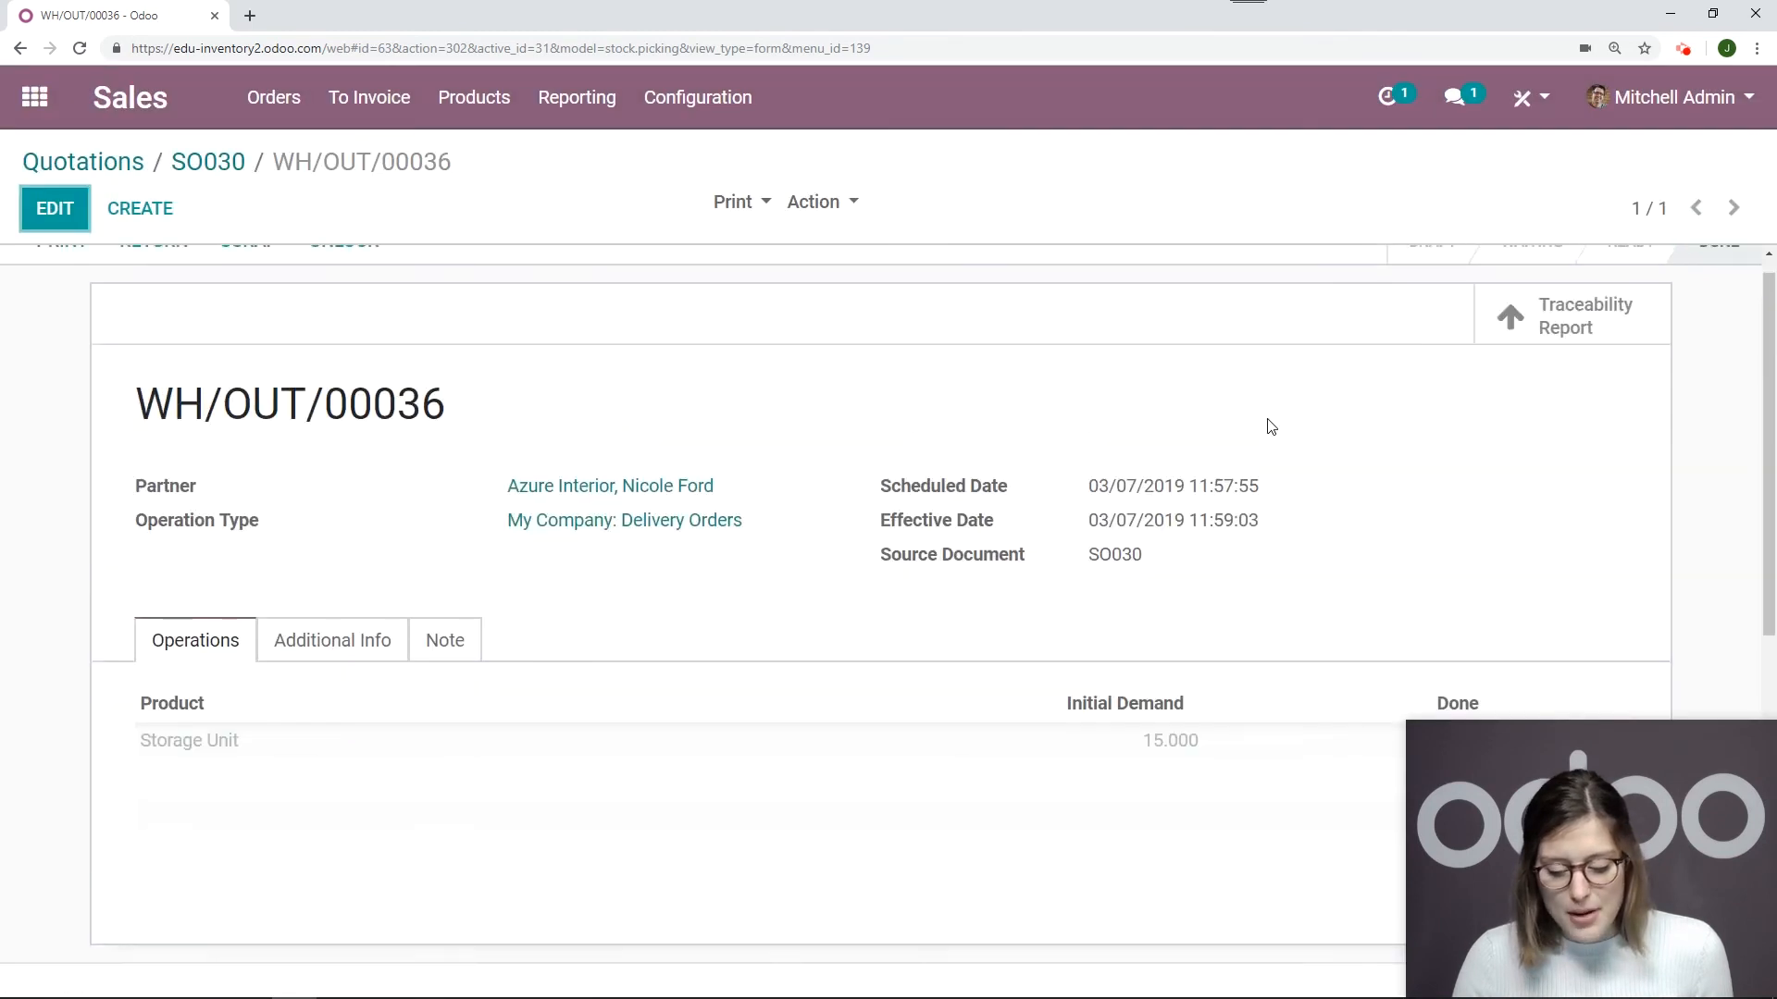
Open the delivery's traceability report to examine which lots were shipped.
scroll(1269, 424, "down", 2)
scroll(1173, 477, "up", 2)
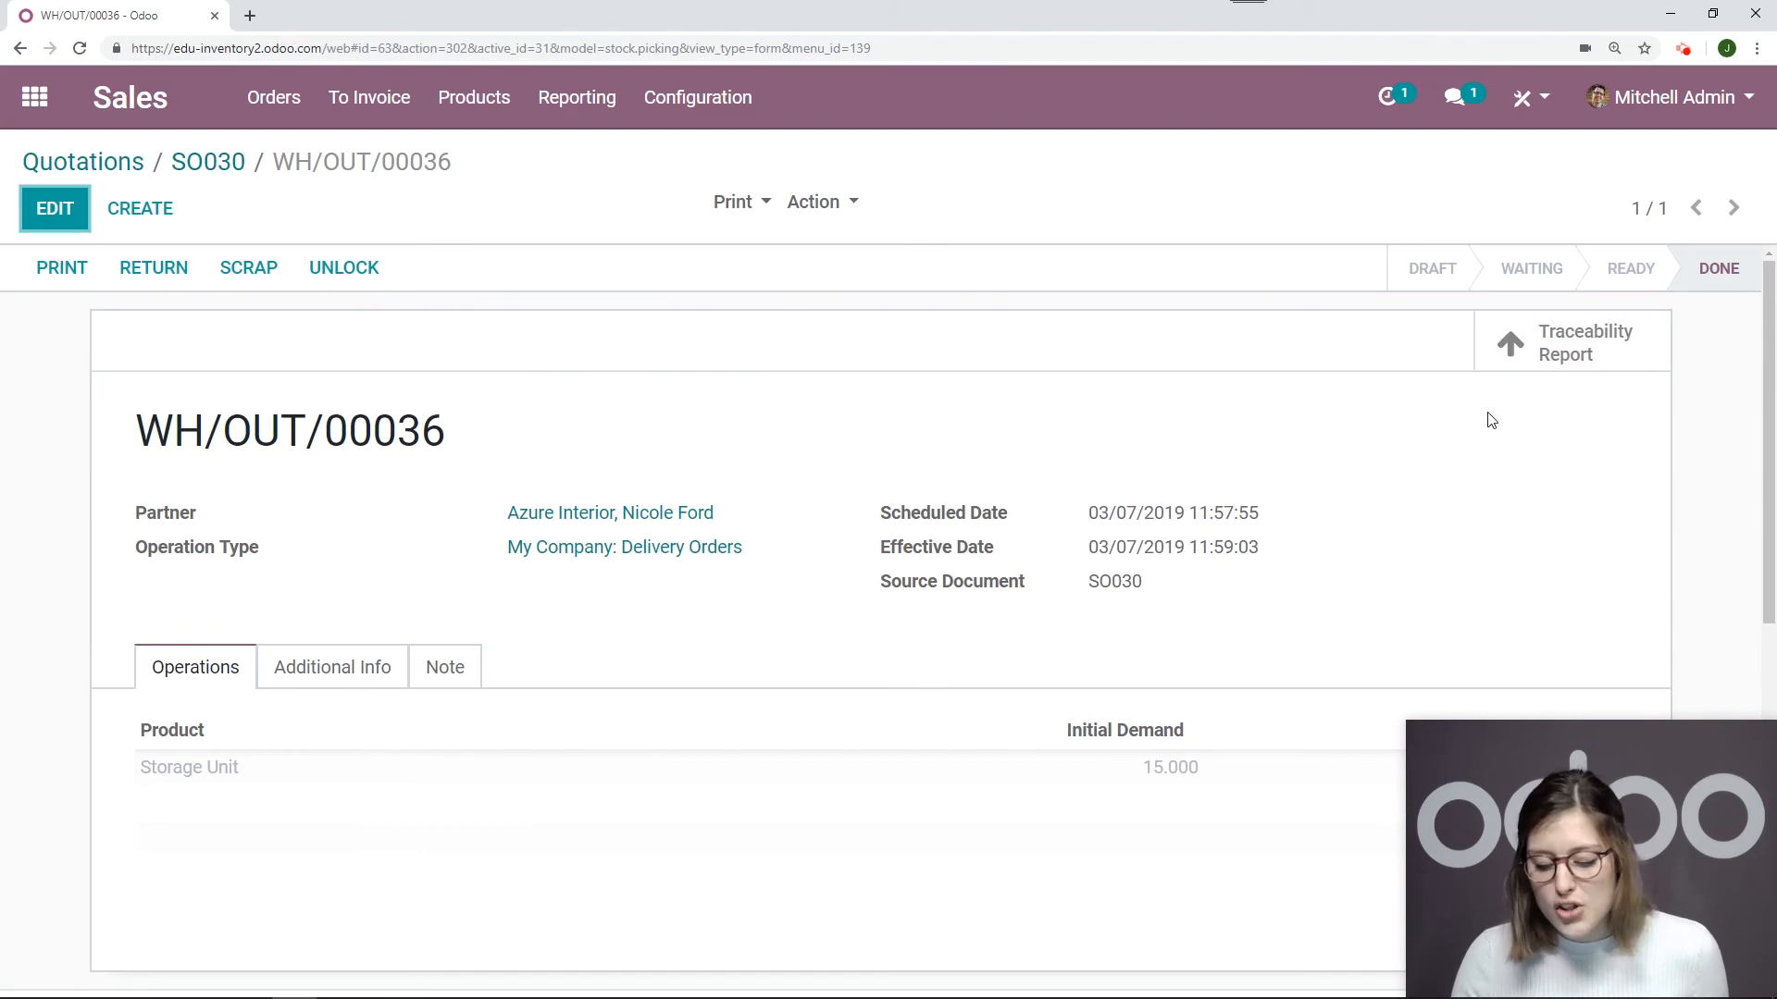
left_click(1547, 353)
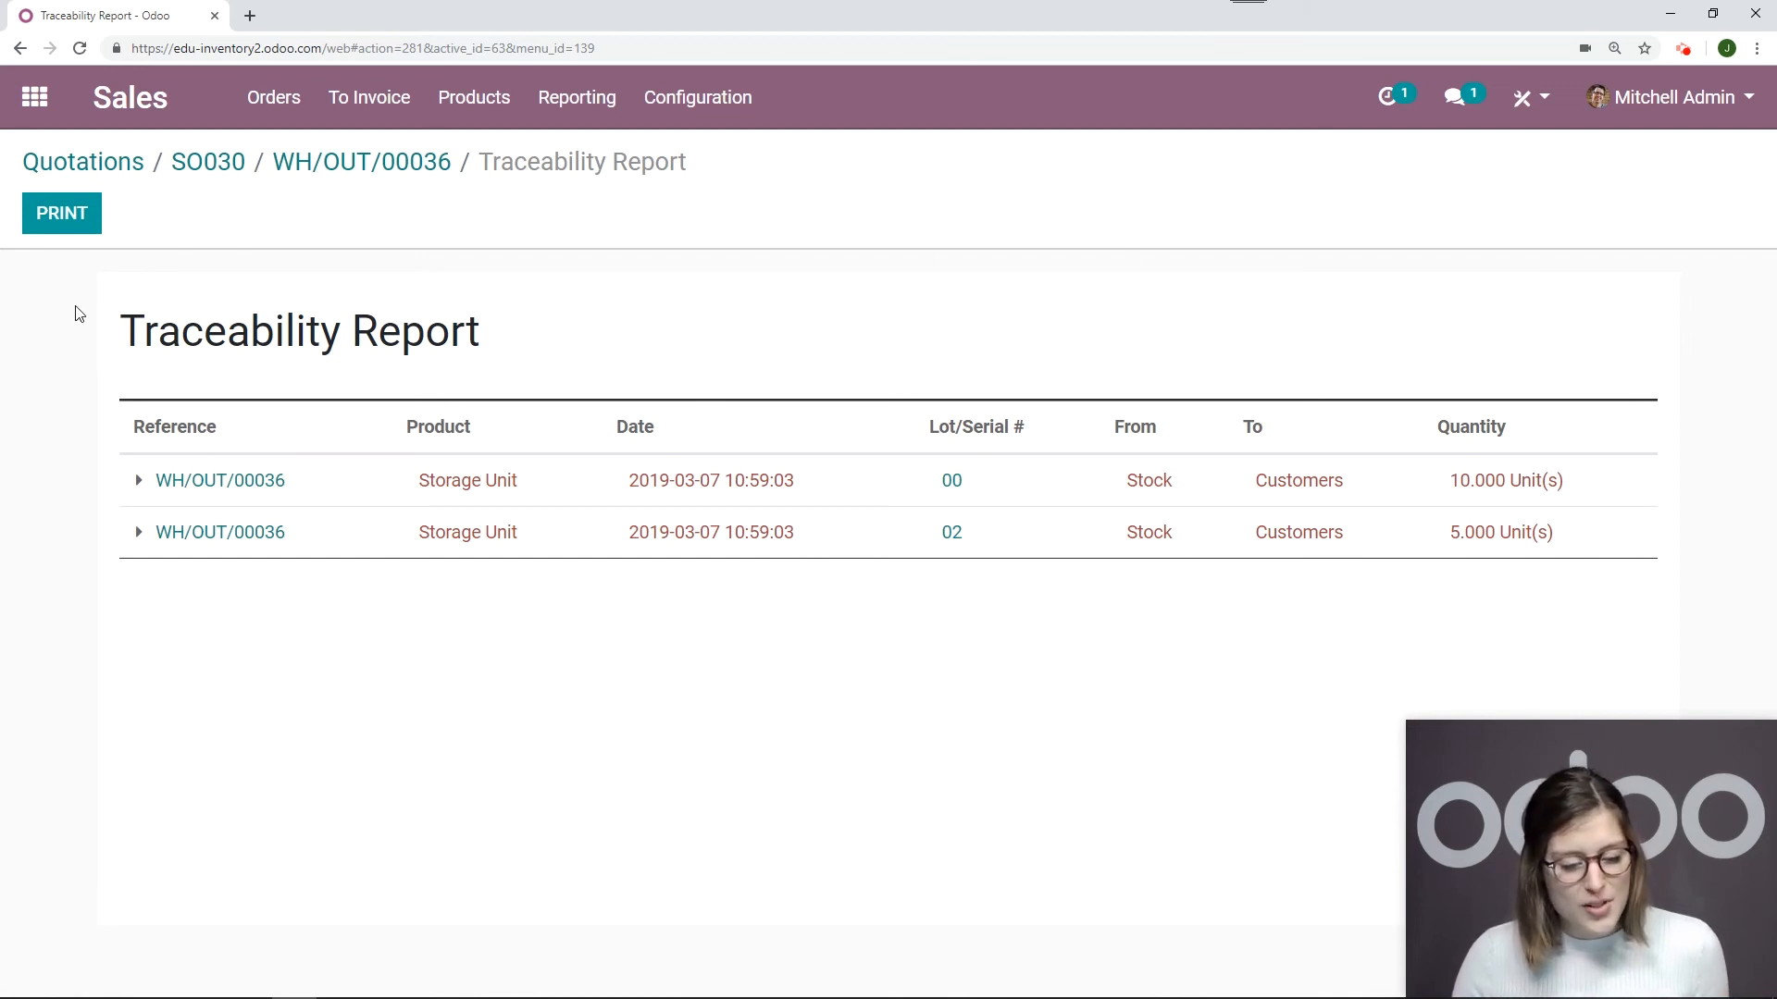
In the Inventory app's lots and serial numbers, open the Storage Unit's lot 00.
left_click(39, 121)
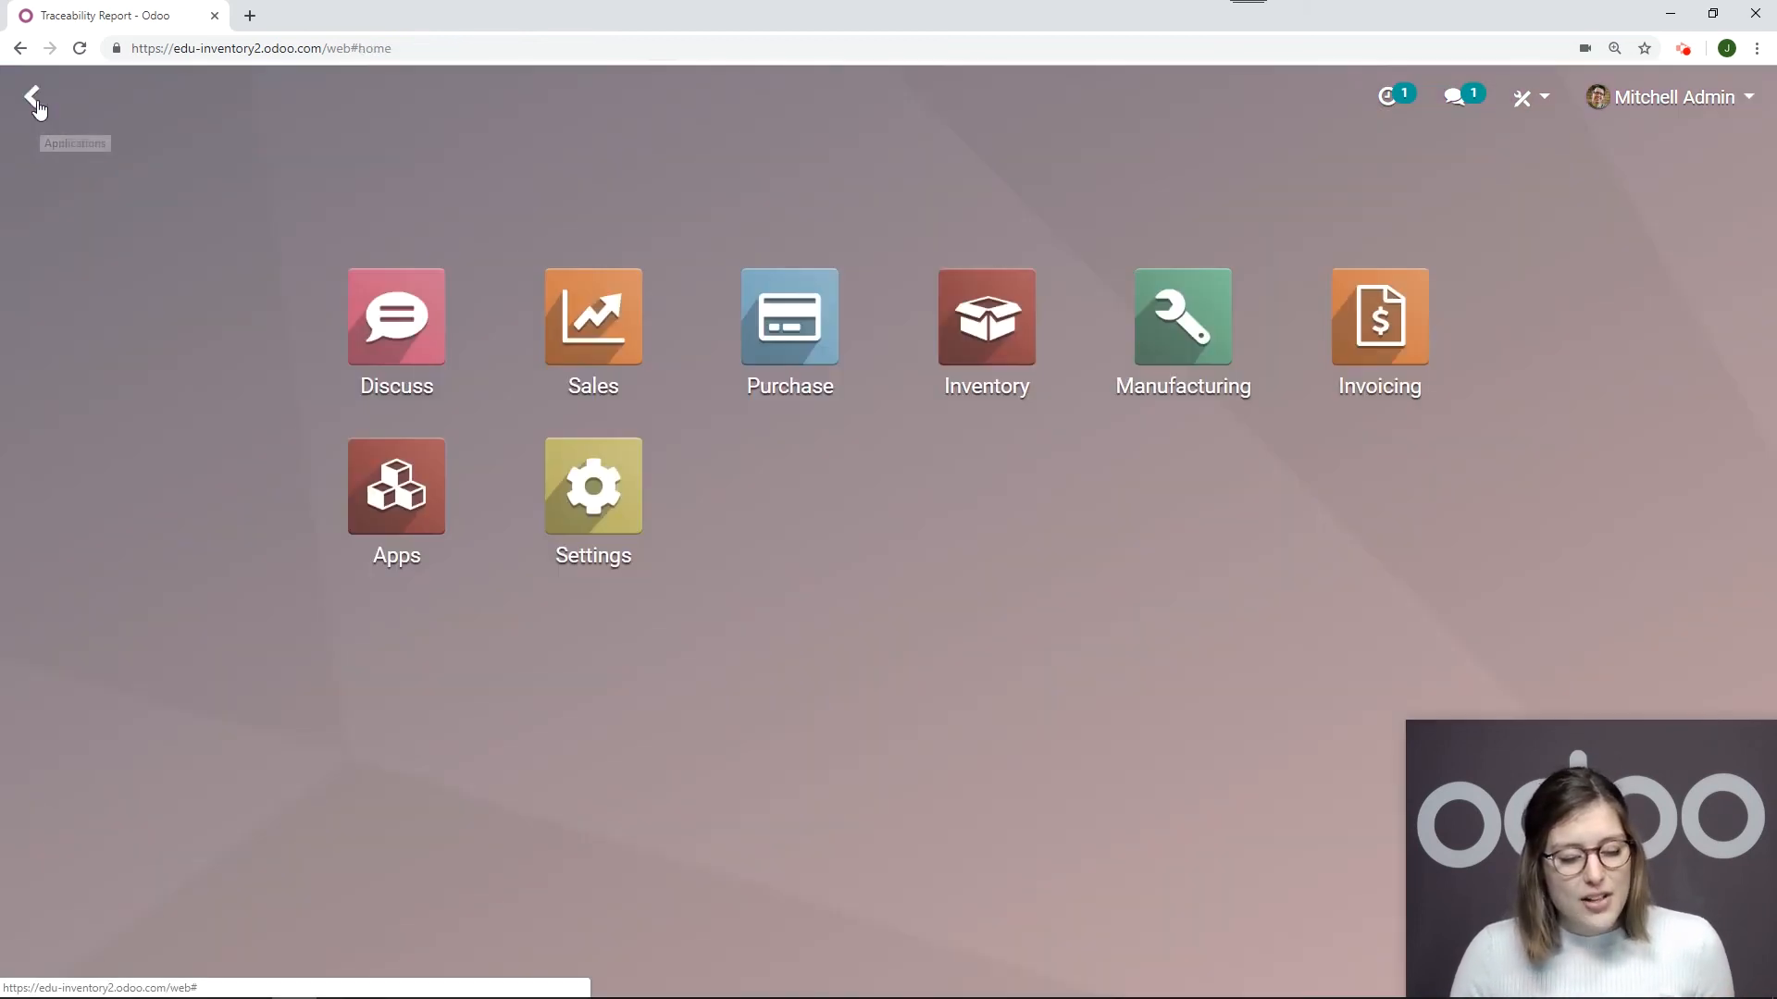
left_click(988, 310)
left_click(578, 97)
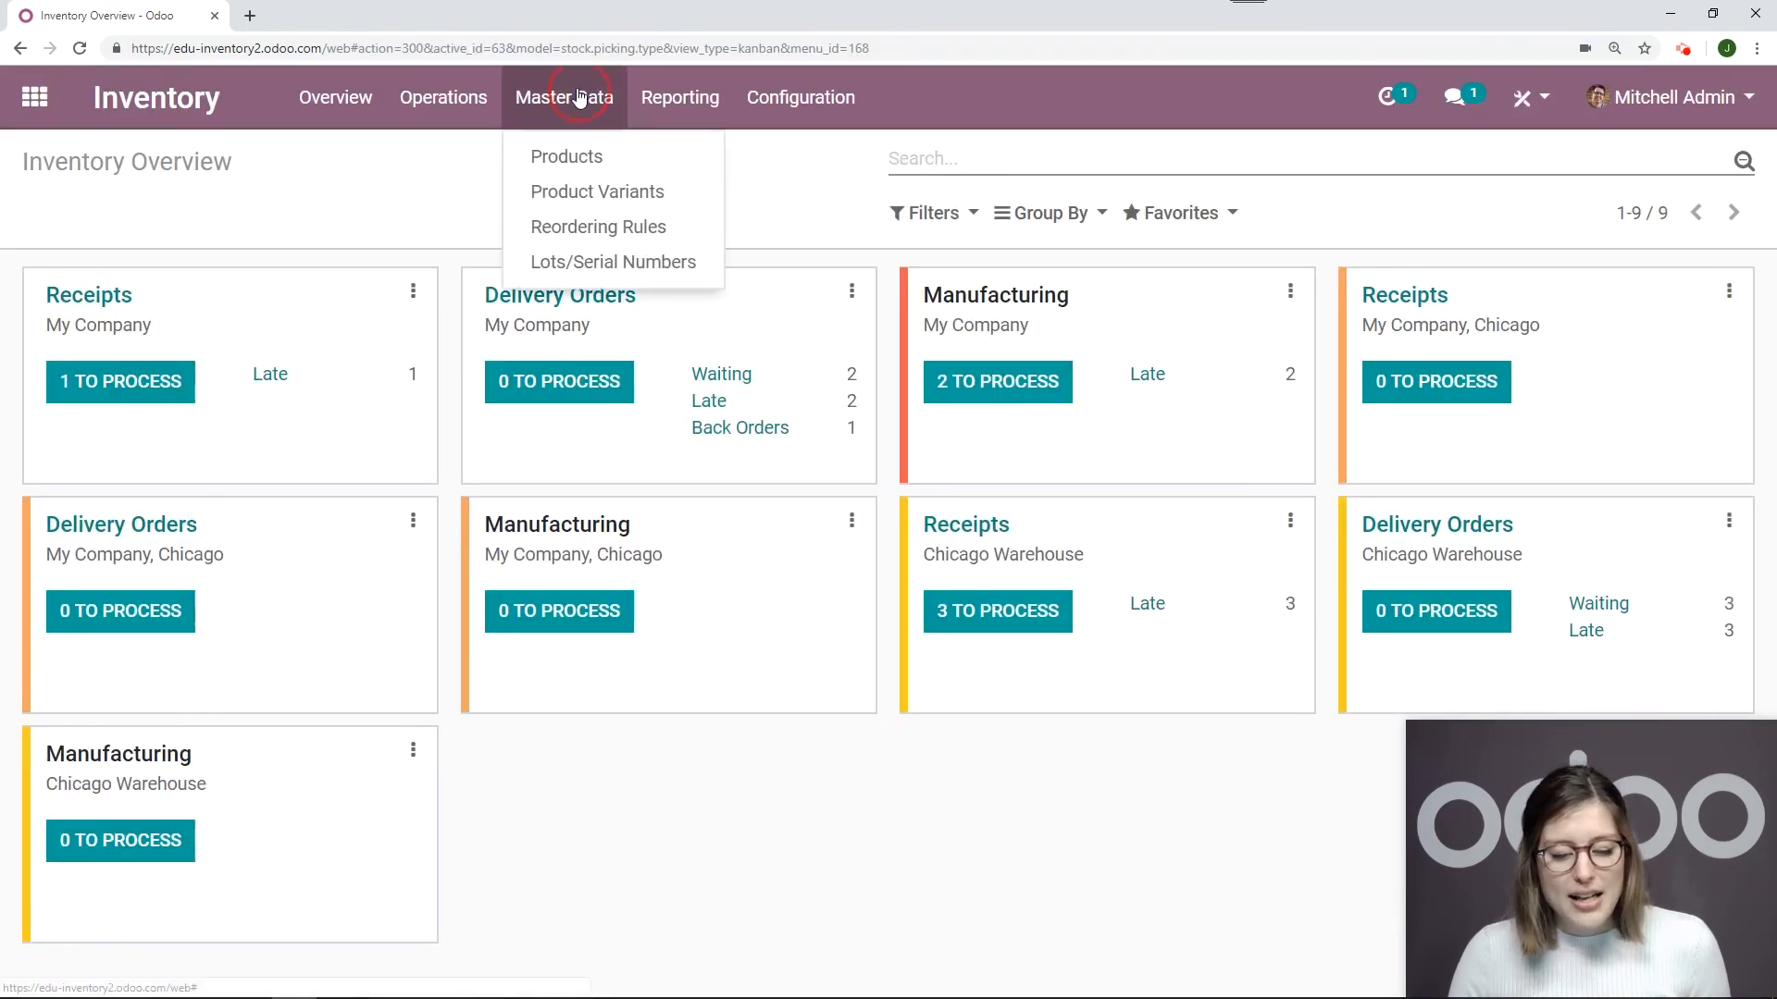
left_click(593, 265)
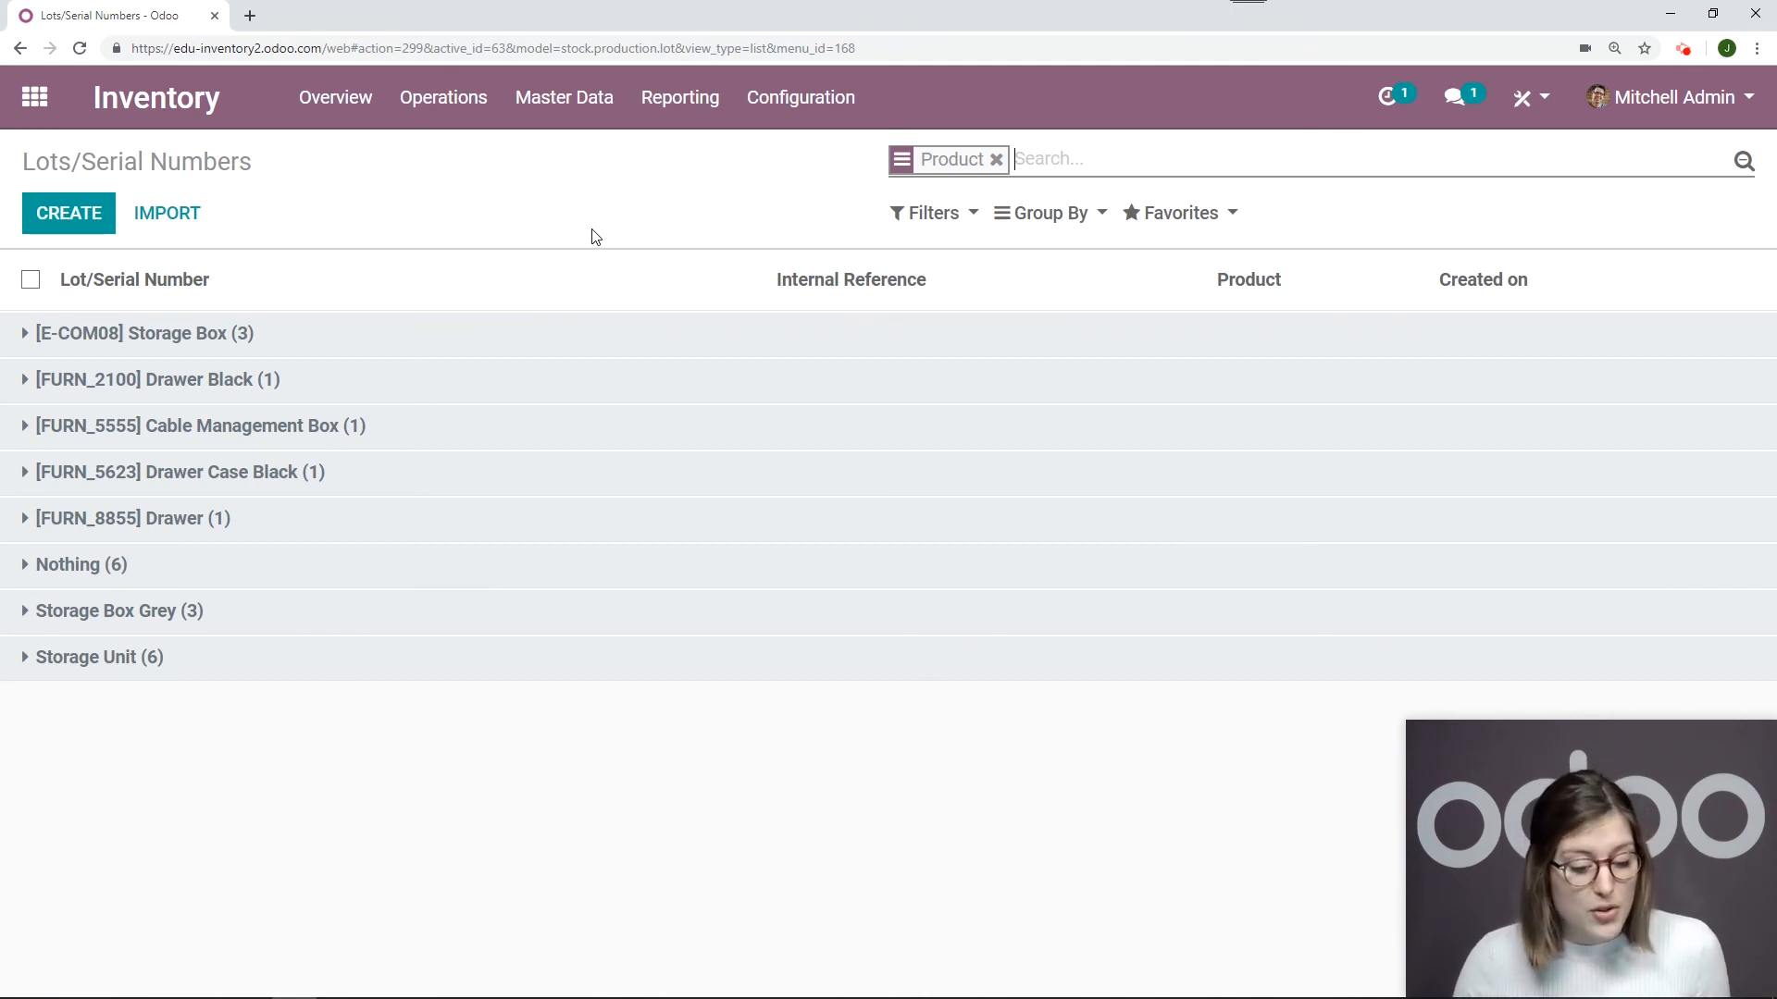
left_click(100, 659)
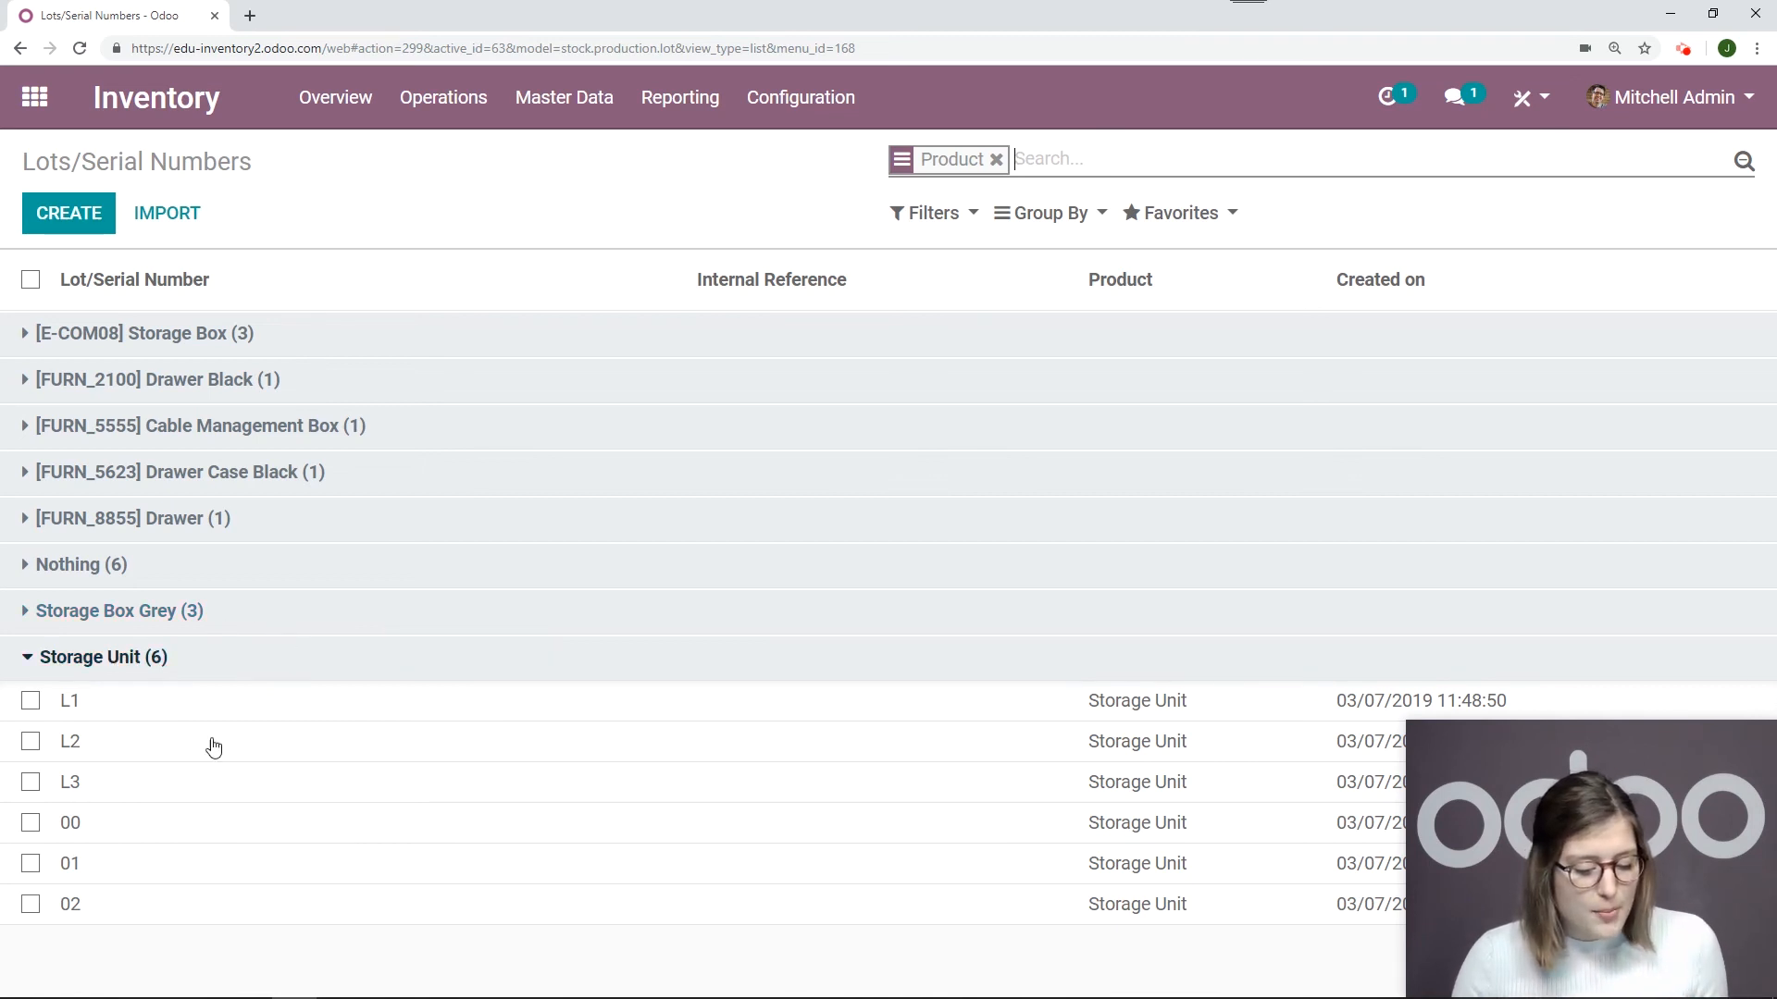
left_click(70, 823)
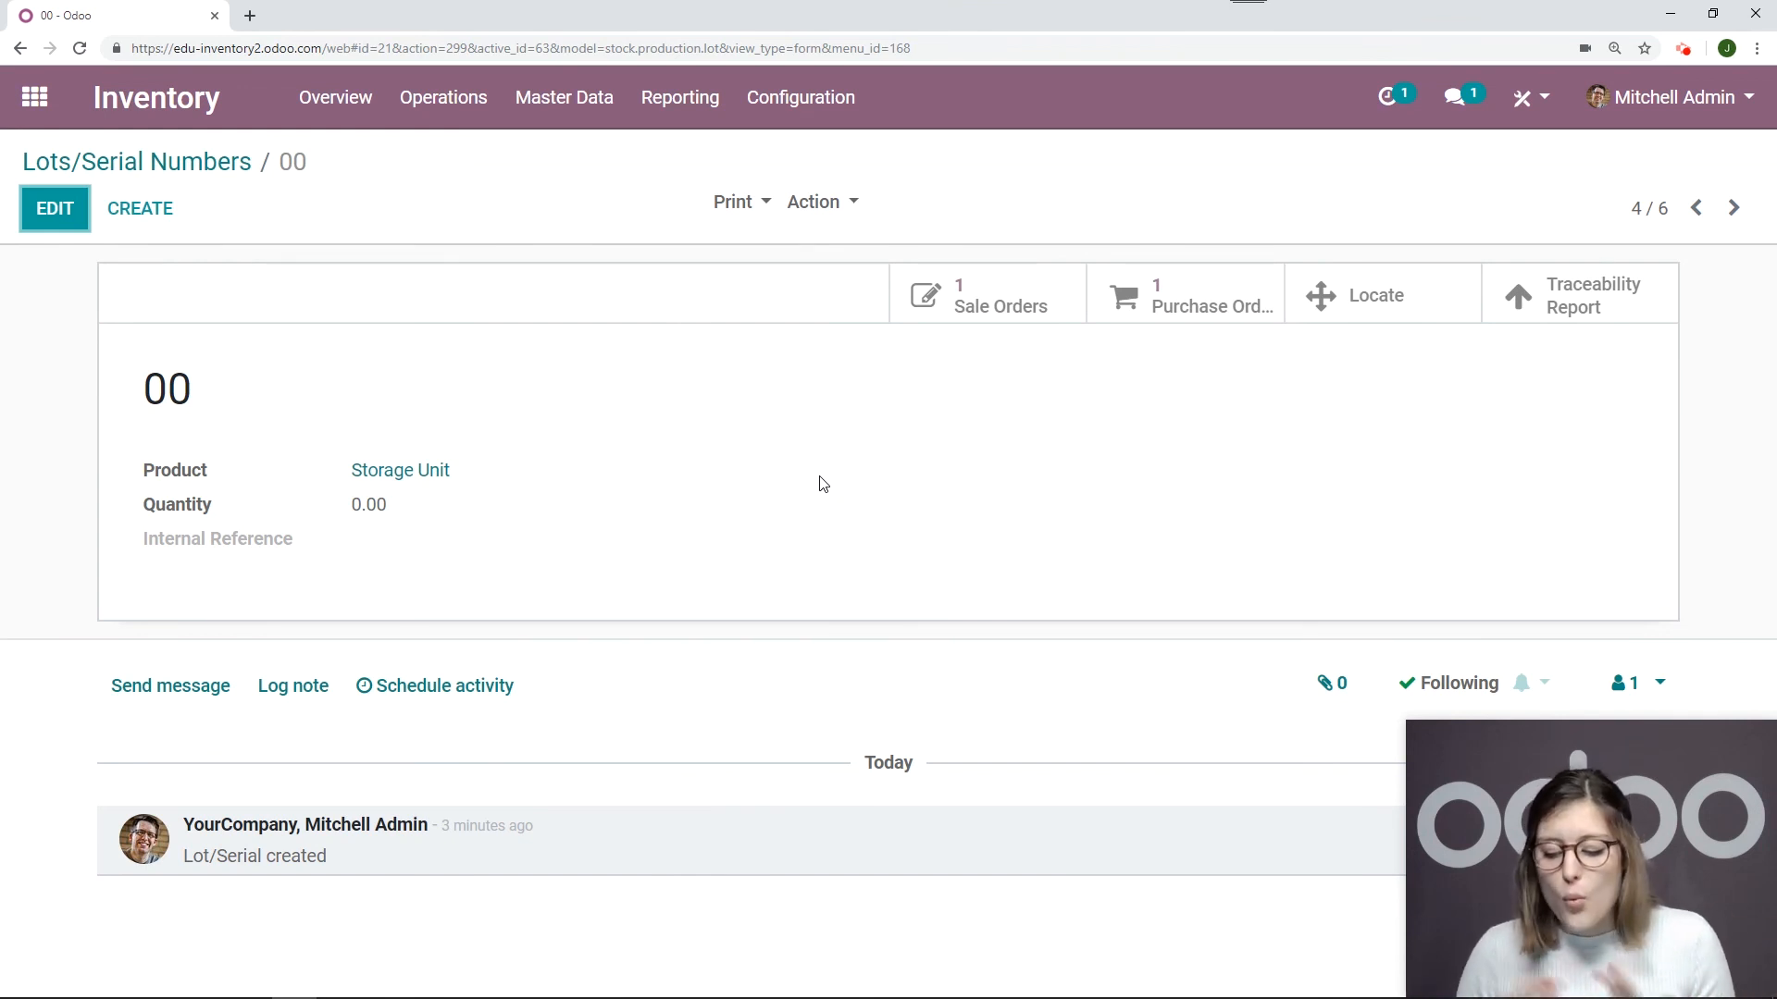
Examine lot 00's traceability report and its stock locations, and return to the lot record.
left_click(1593, 310)
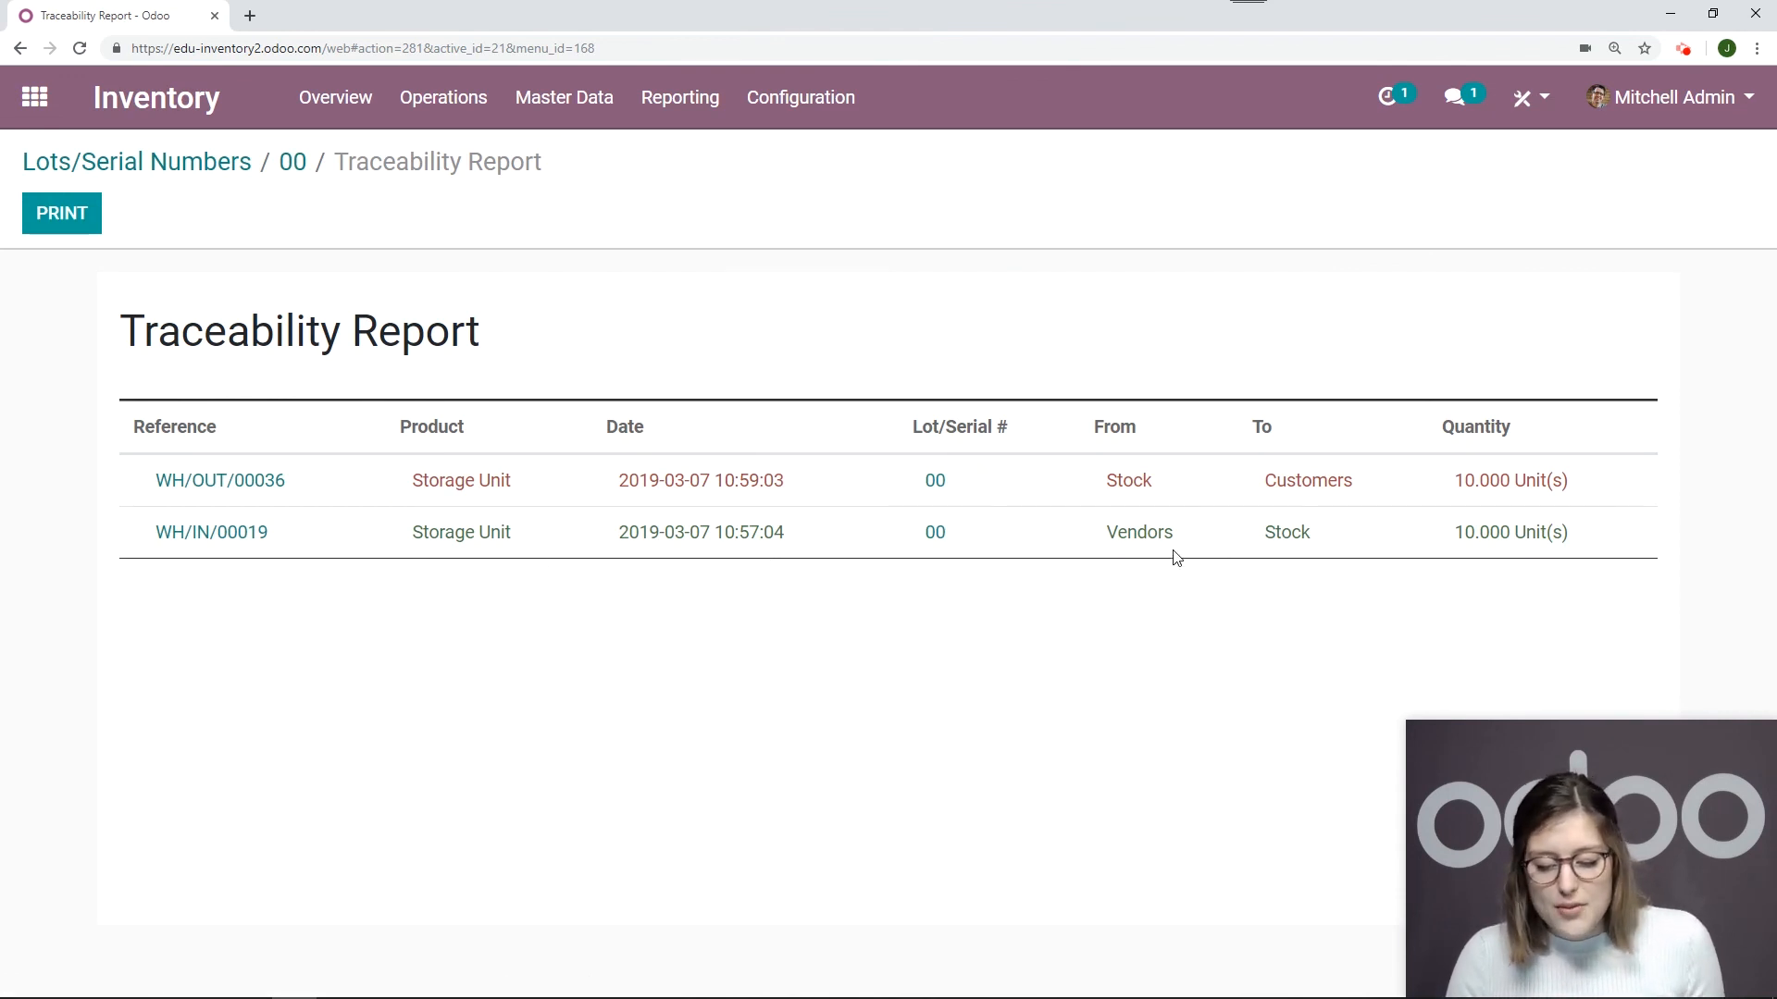
left_click(291, 163)
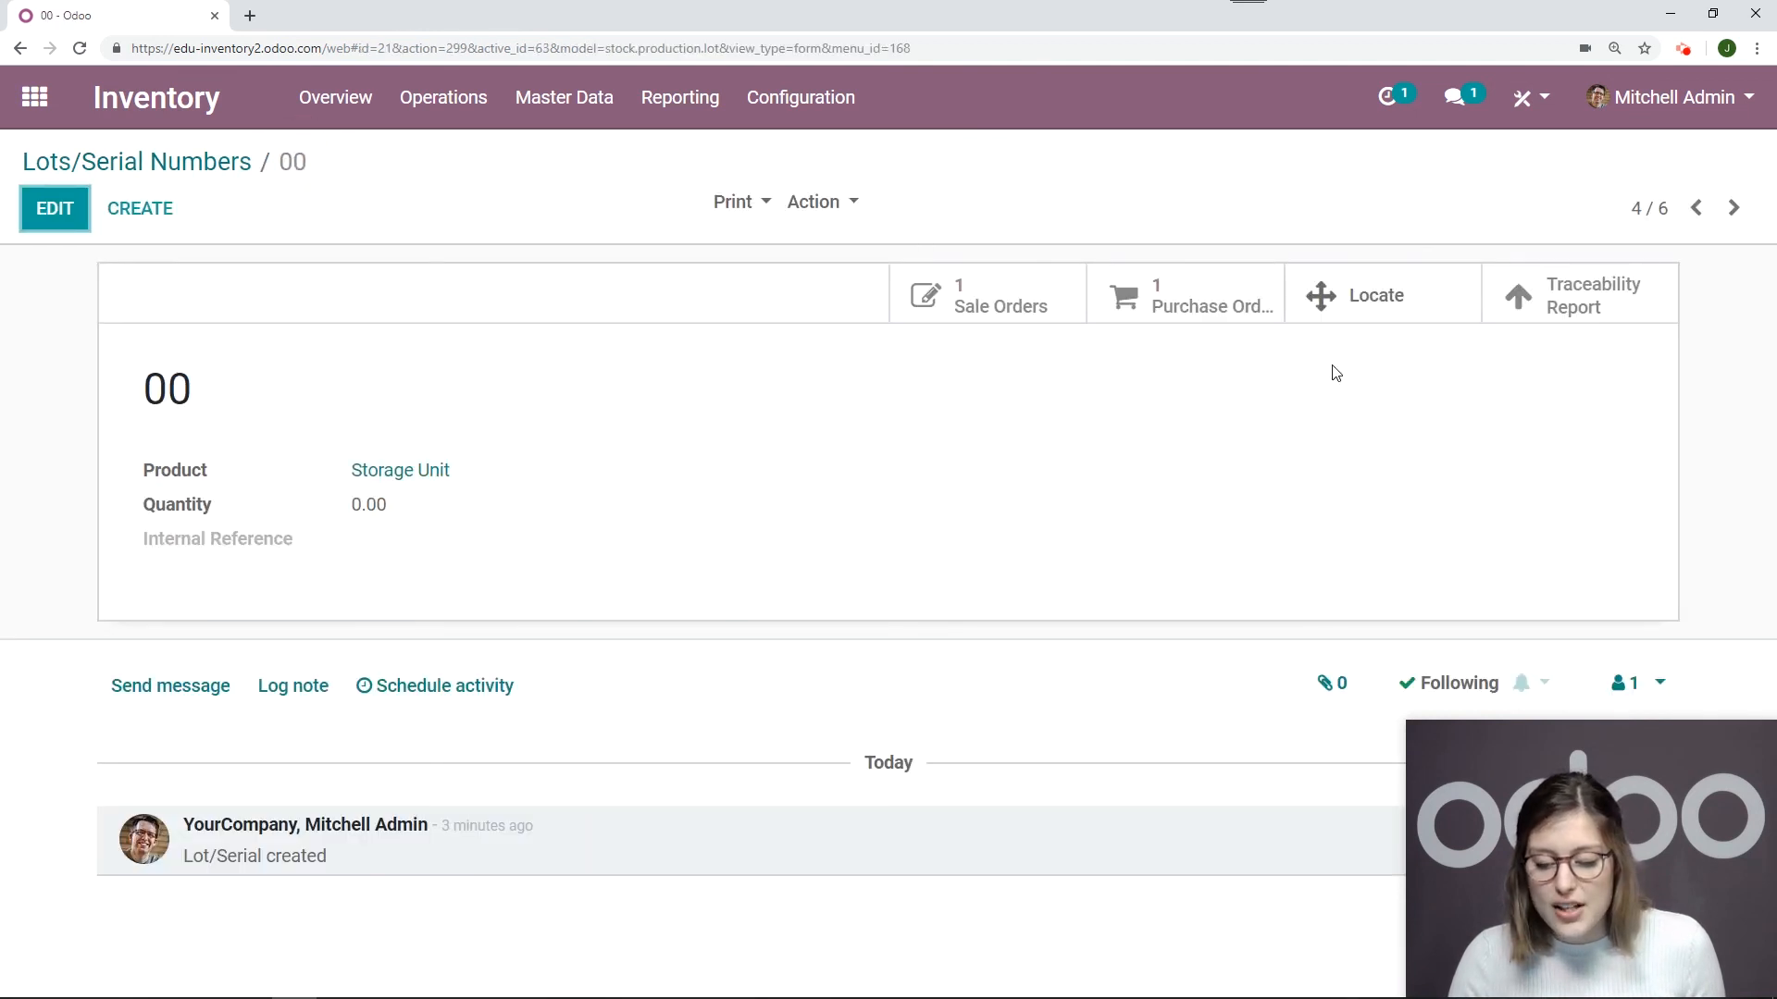
left_click(1377, 295)
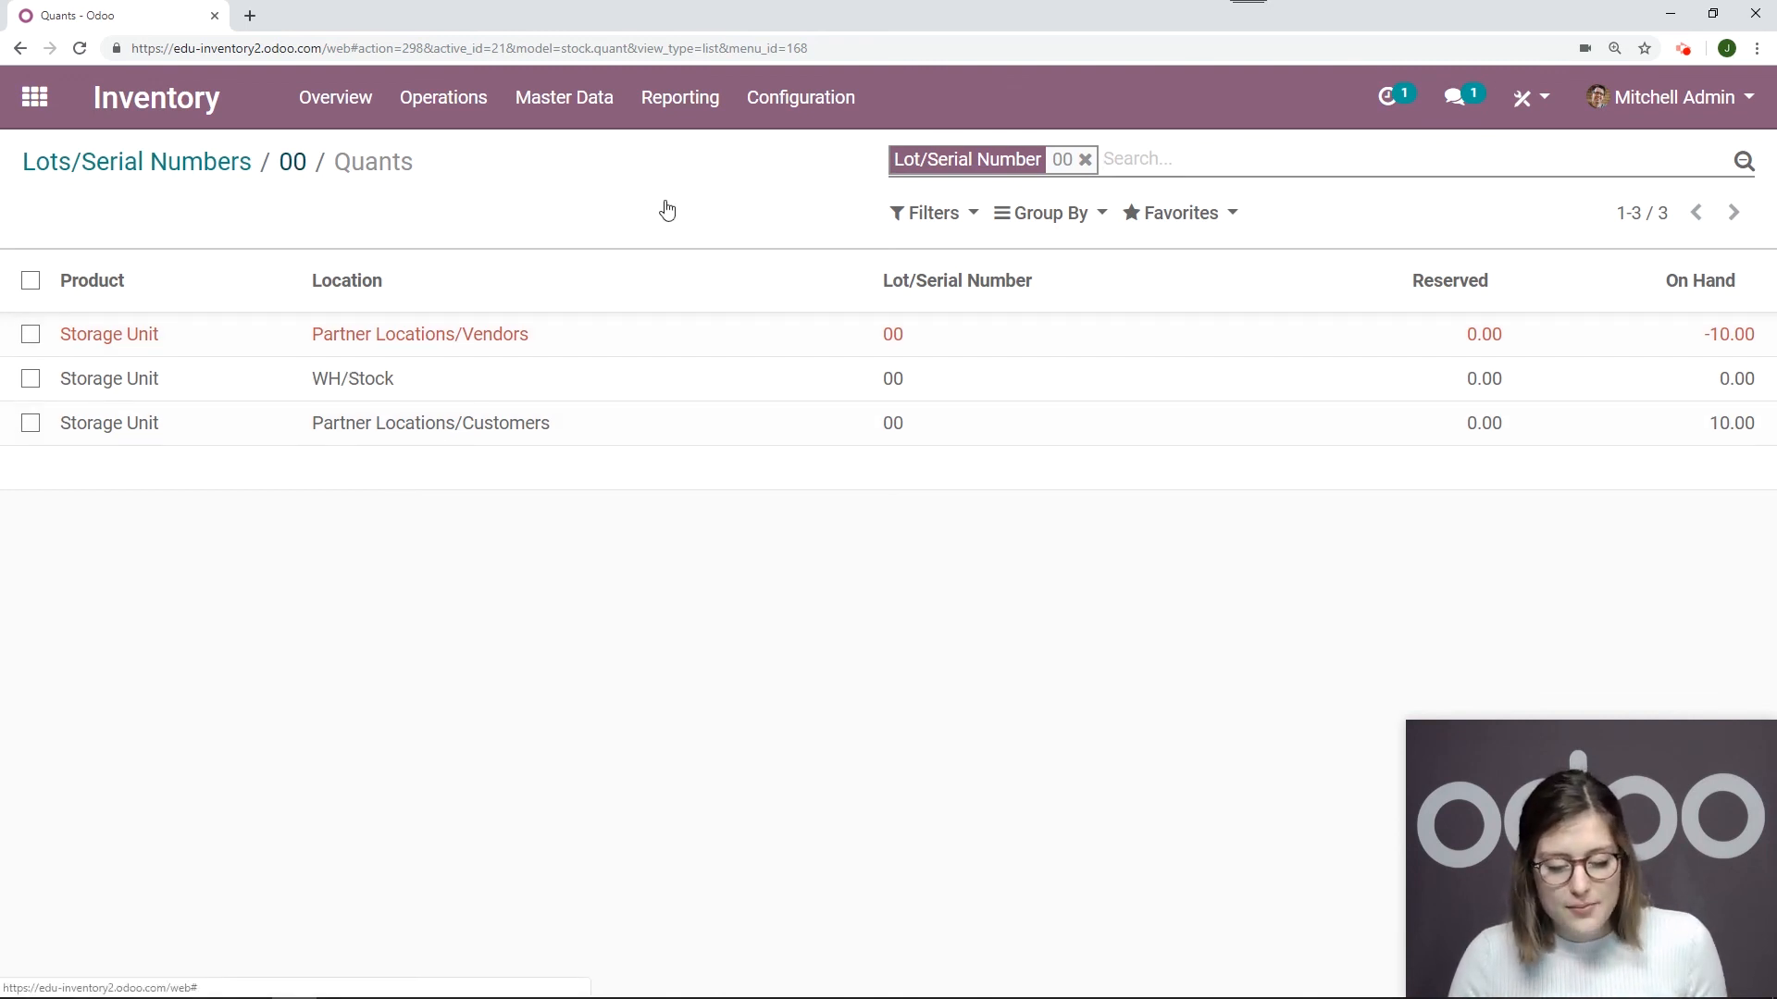
left_click(293, 162)
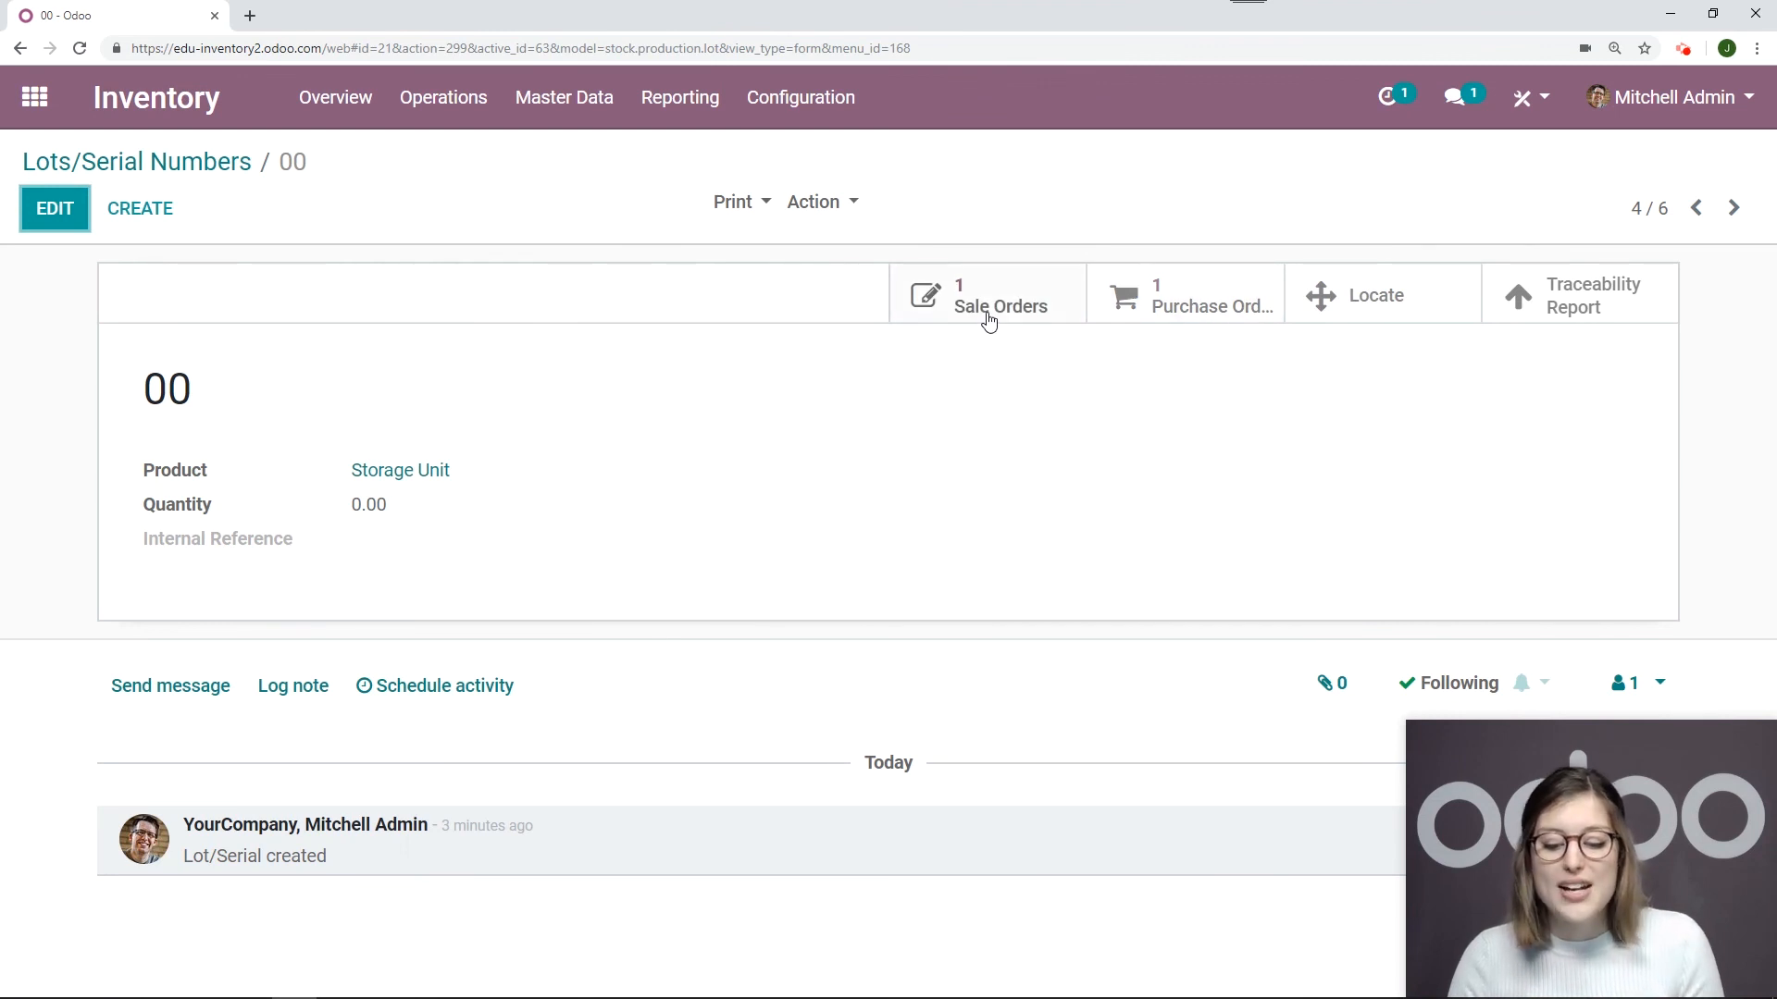